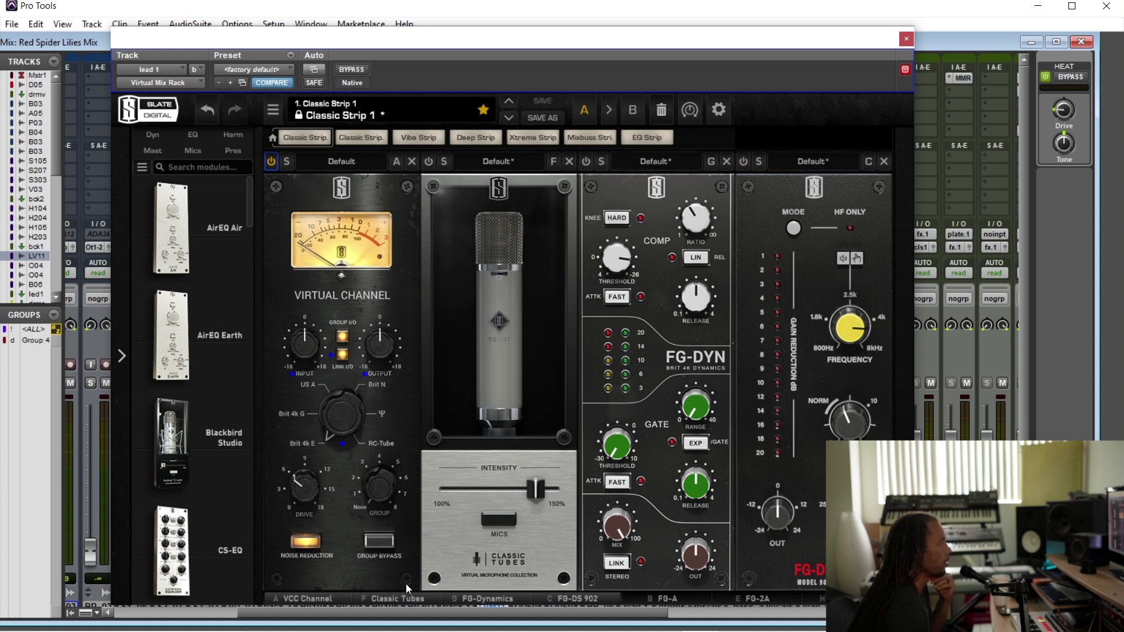
Move the FG-2A compressor module to directly after the Classic Tubes module in the Virtual Mix Rack chain.
left_click(646, 599)
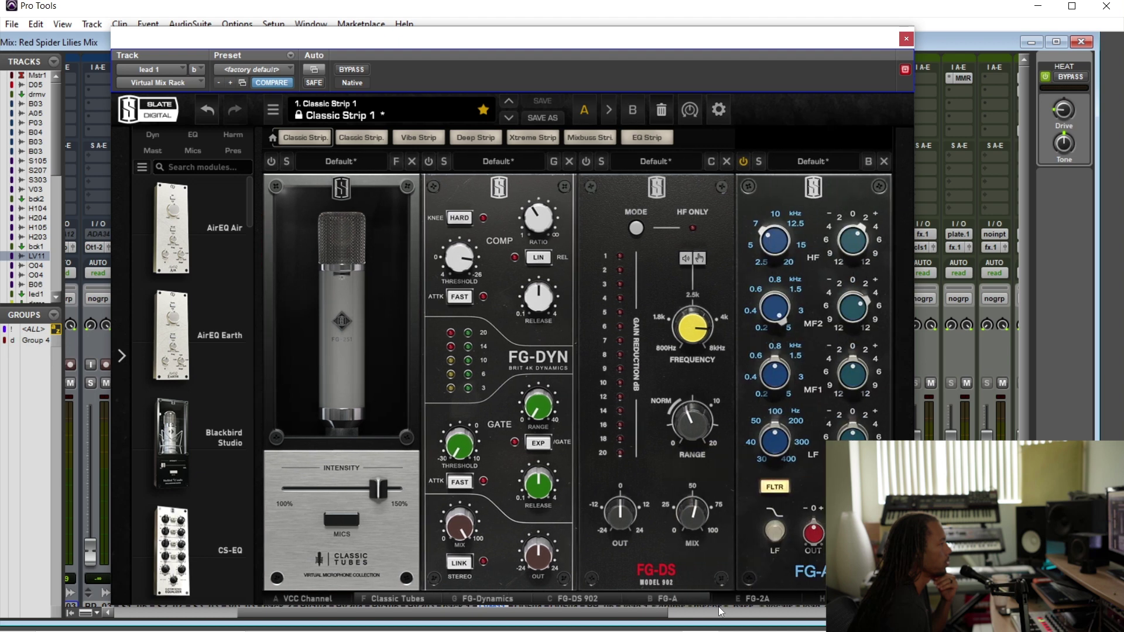
left_click(742, 602)
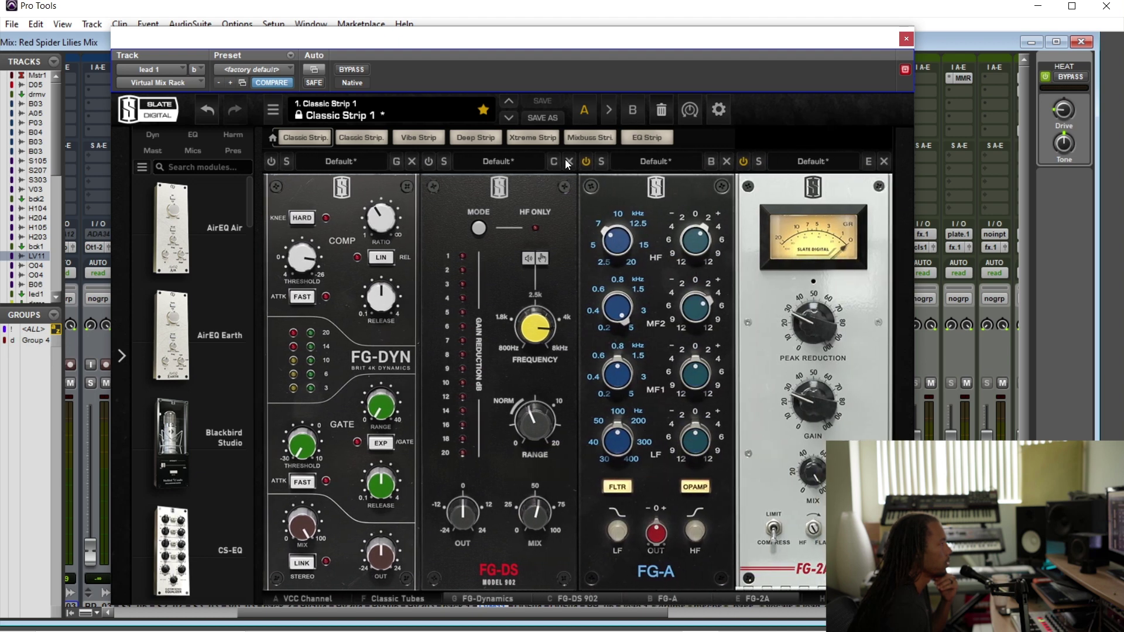
left_click_drag(791, 187, 205, 196)
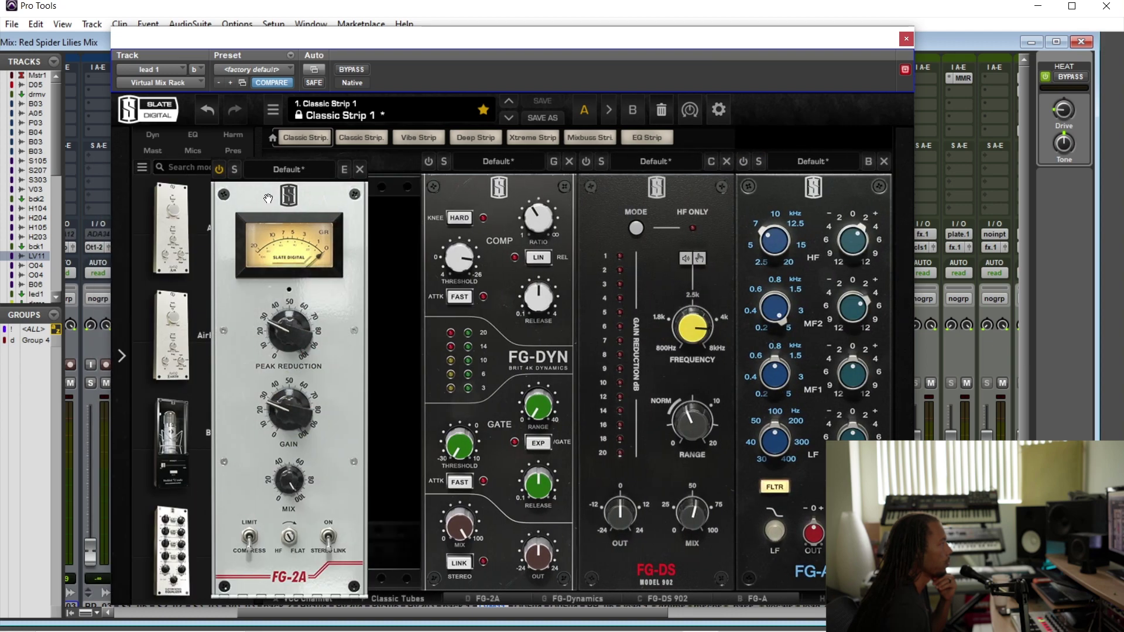
left_click(327, 601)
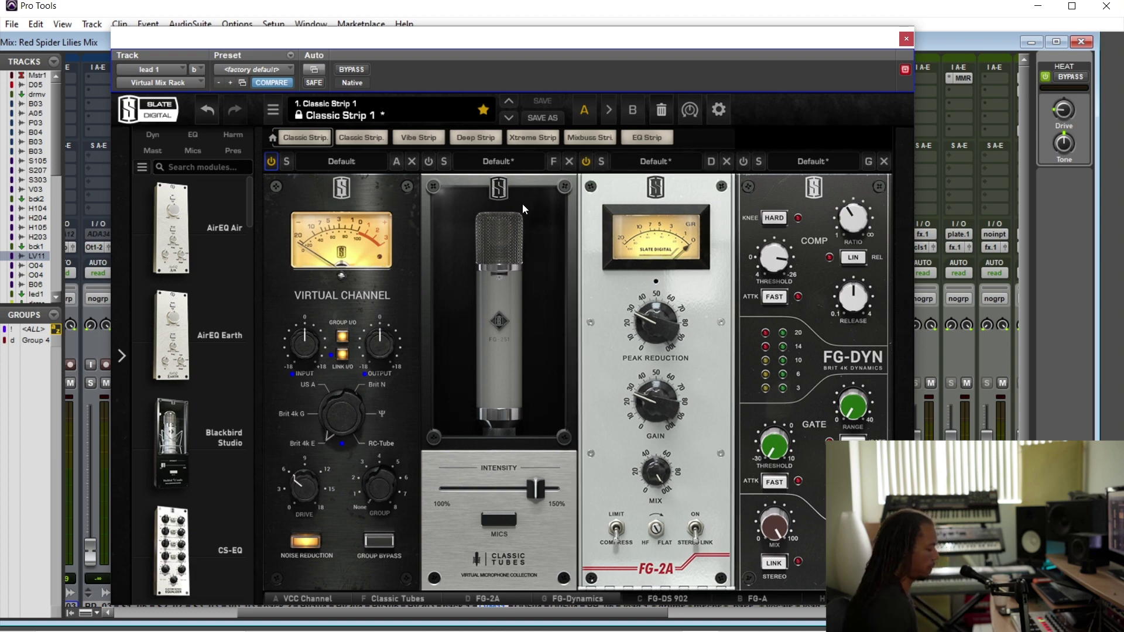
Show the Edit window, play from the start of the lead vocal's waveform and solo the lead vocal track, keeping the plug-in in view.
key("ctrl+equal")
left_click_drag(745, 42, 204, 241)
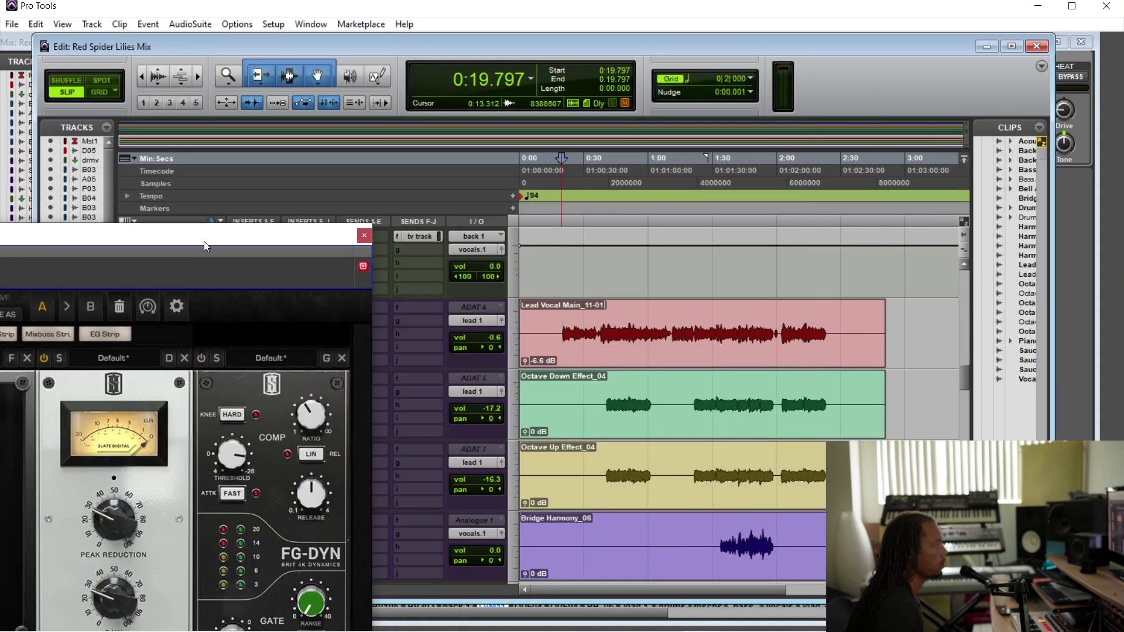
left_click(564, 330)
key("space")
left_click_drag(281, 240, 1019, 118)
key("shift+s")
left_click_drag(812, 119, 666, 76)
Compare the vocal with the FG-2A bypassed and engaged, fine-tune its peak reduction and raise its gain to 30.3.
left_click(638, 196)
mouse_move(709, 366)
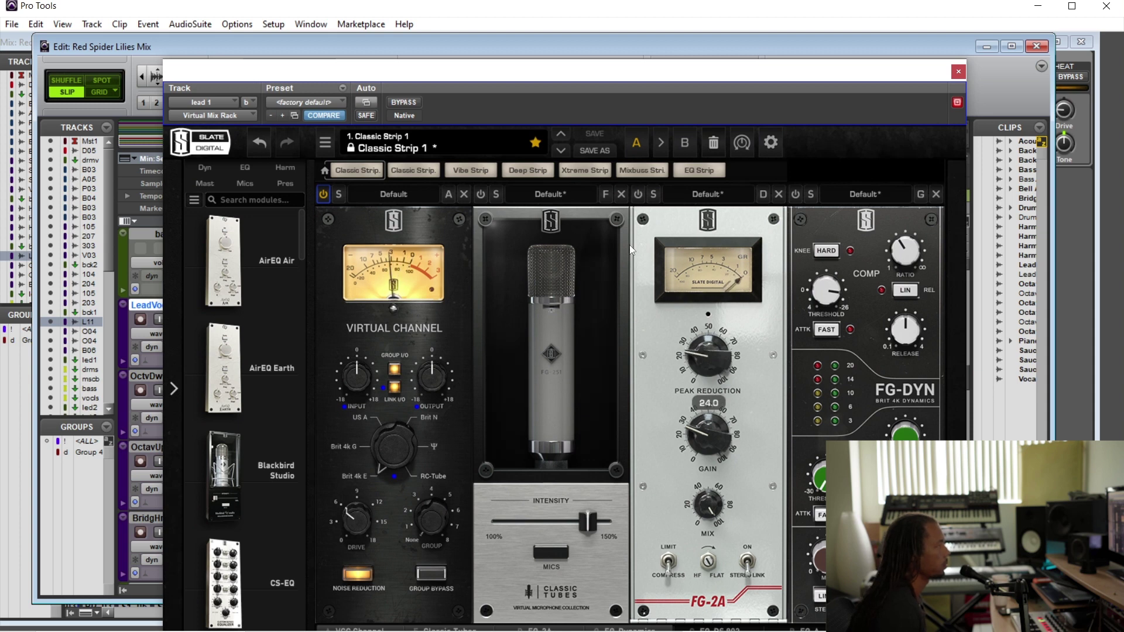
left_click(638, 194)
mouse_move(708, 358)
left_mouse_down()
mouse_move(705, 384)
mouse_move(707, 371)
left_mouse_up()
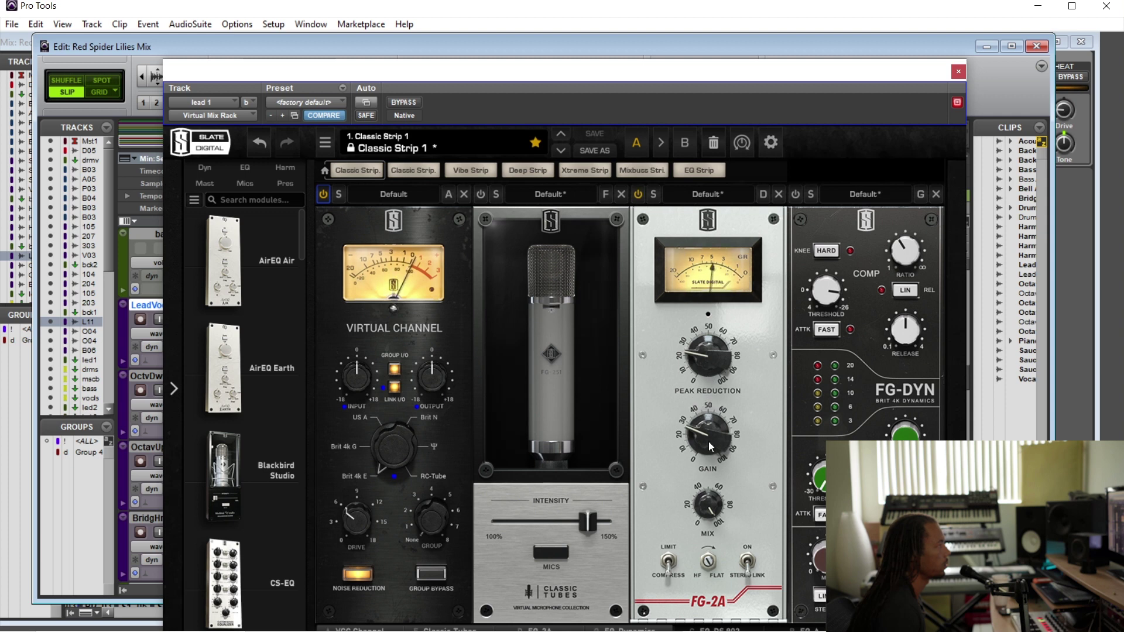
mouse_move(711, 440)
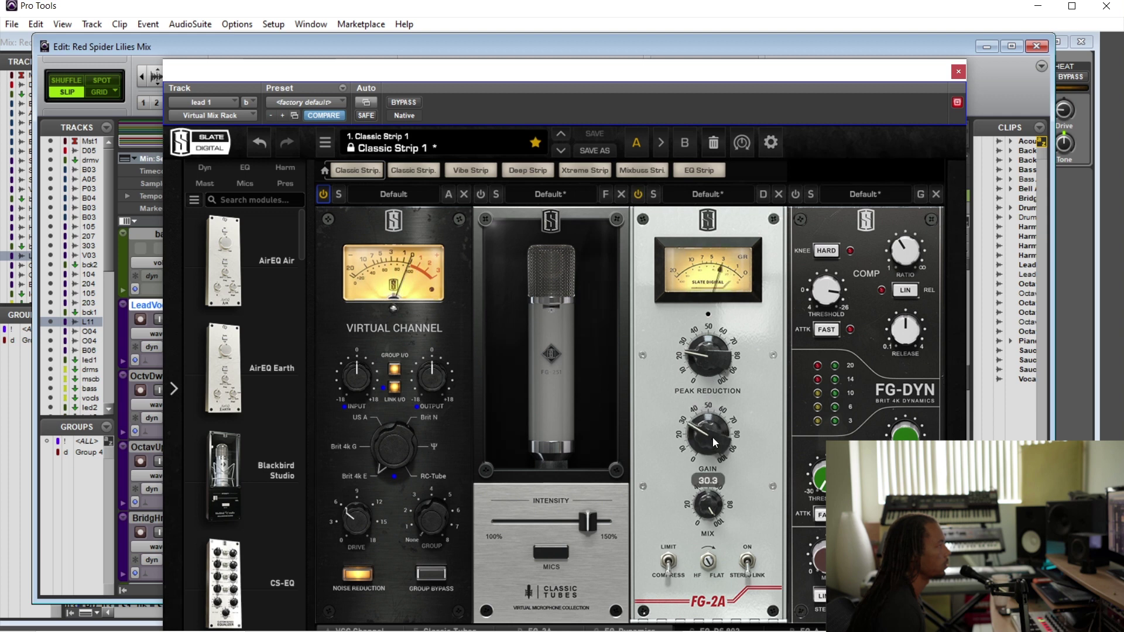
Check the FG-2A's level against its bypassed signal again and lower its gain slightly.
left_click(638, 194)
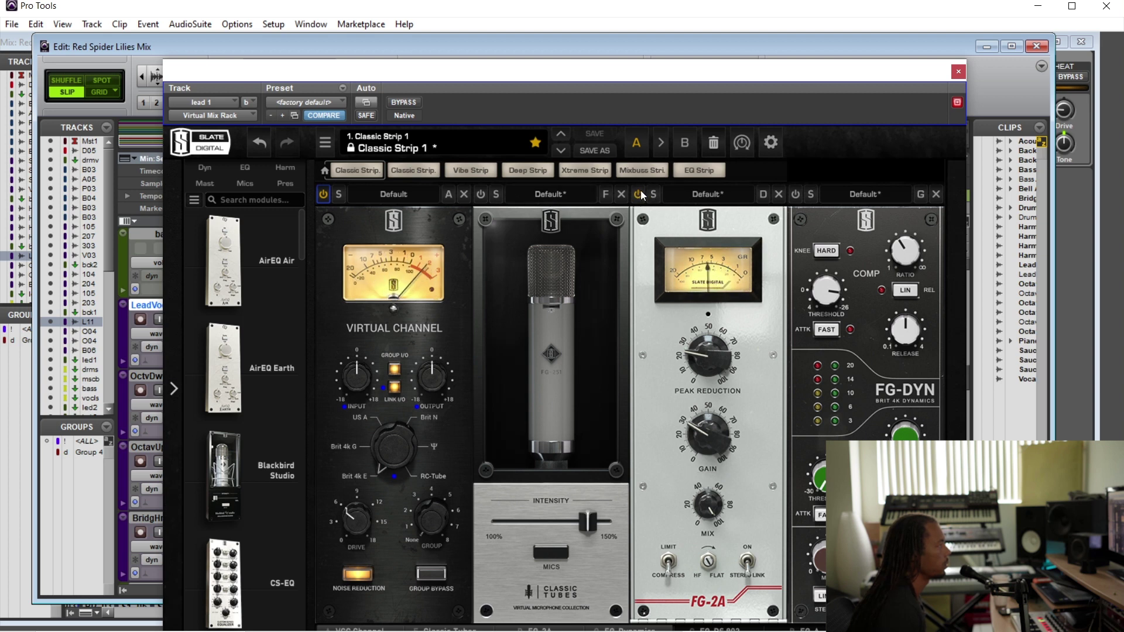
left_click(638, 195)
left_click(639, 194)
left_click_drag(700, 426, 696, 456)
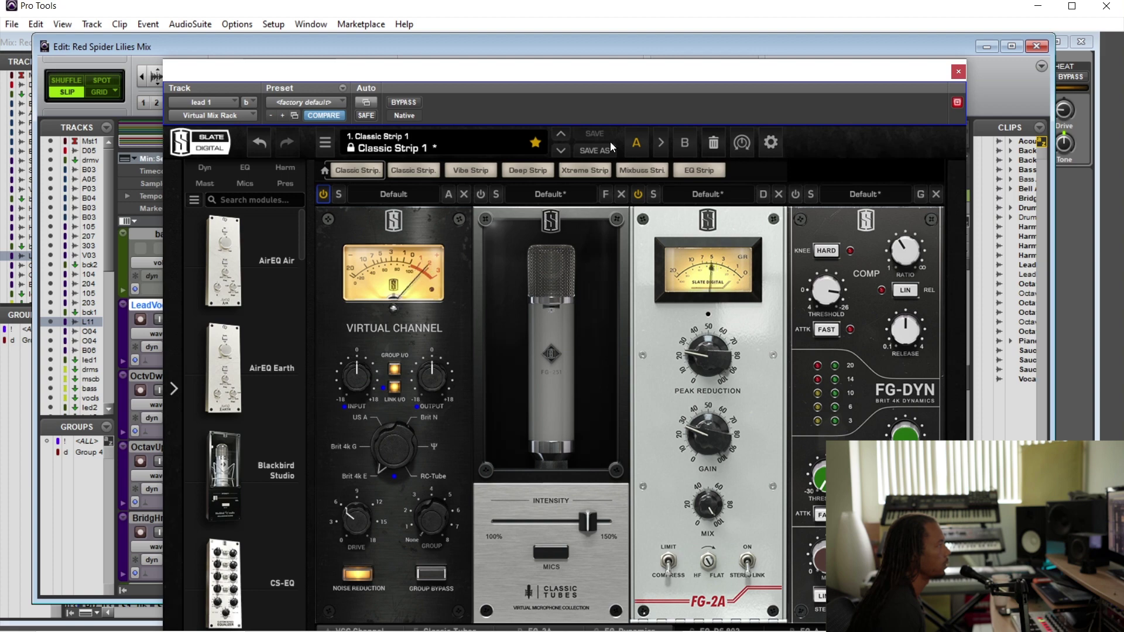
Close the Virtual Mix Rack window of the lead 1 track.
left_click_drag(215, 64, 283, 386)
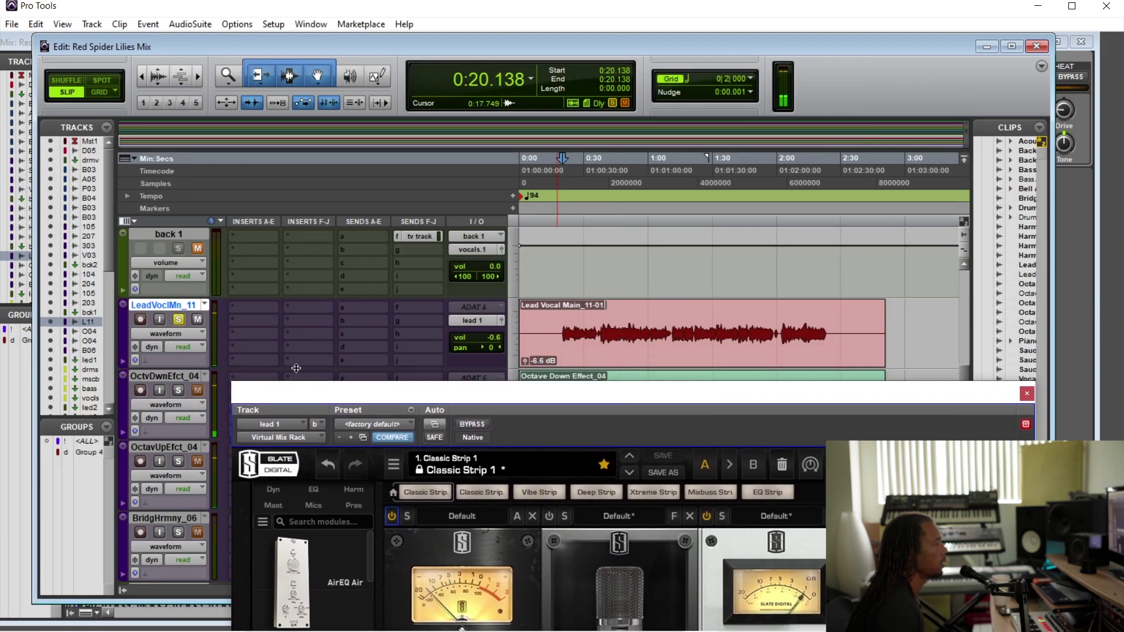
left_click_drag(378, 397, 331, 331)
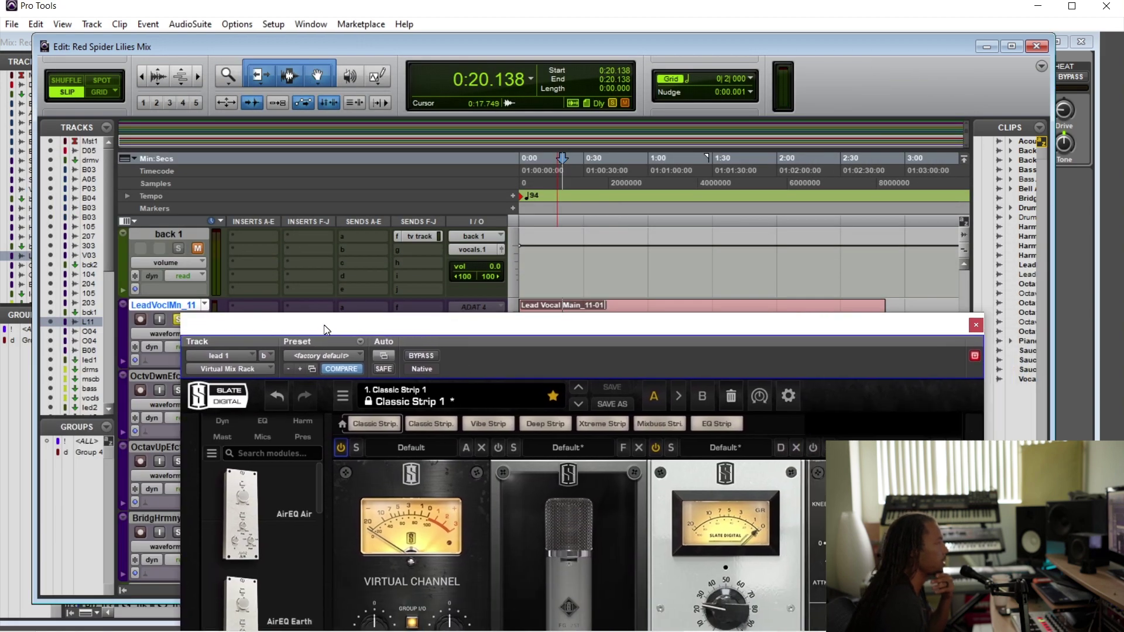
left_click_drag(878, 331, 779, 187)
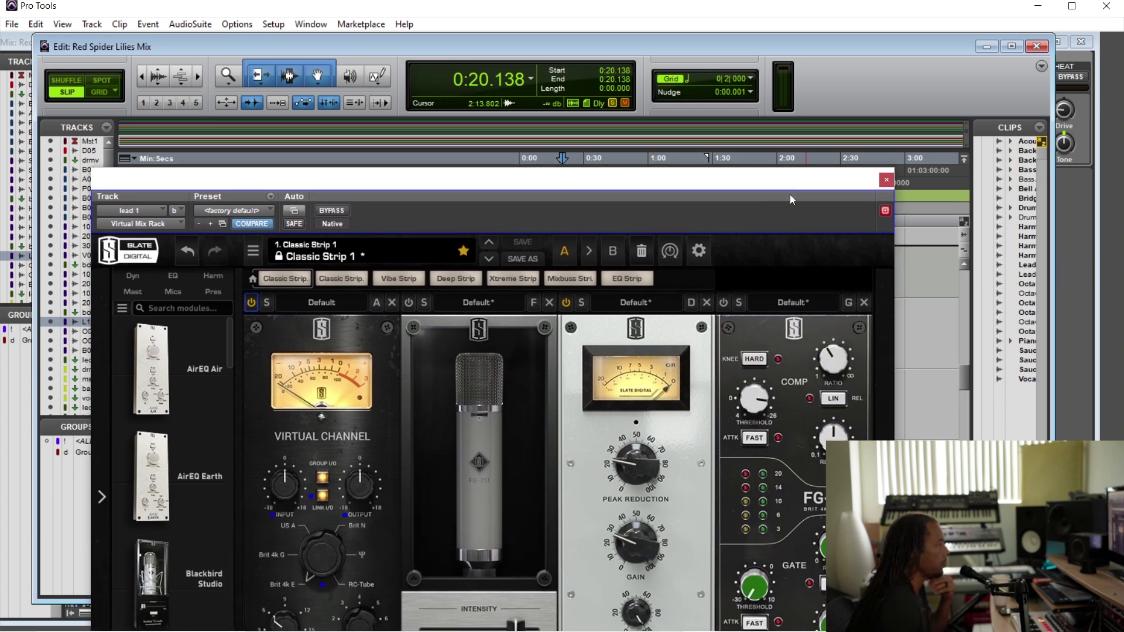
left_click_drag(884, 183, 863, 178)
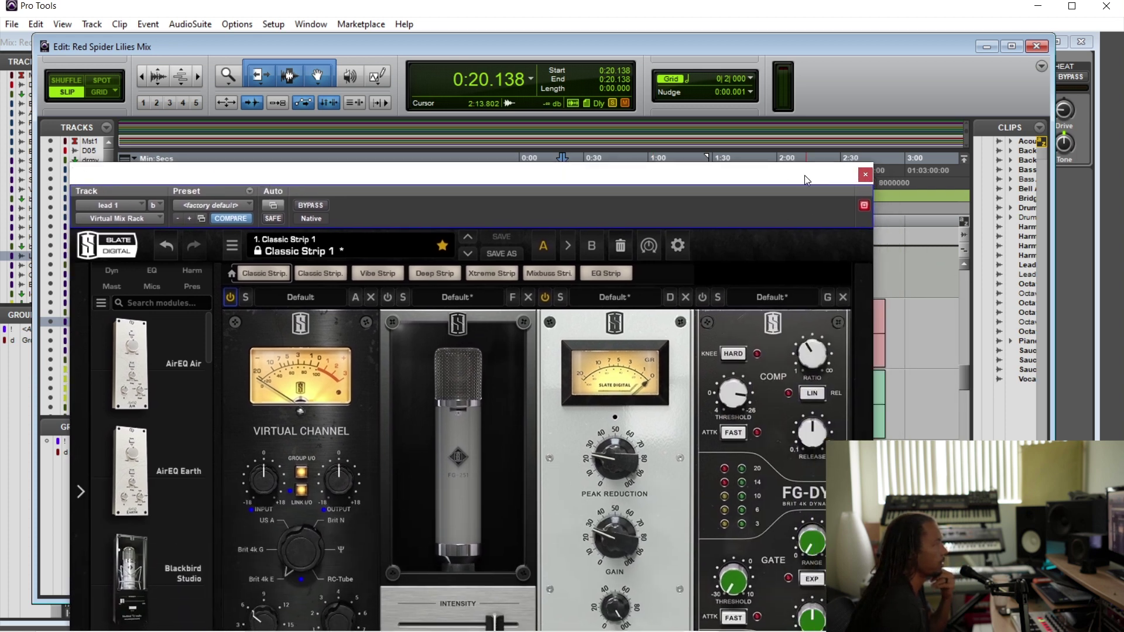
left_click(866, 177)
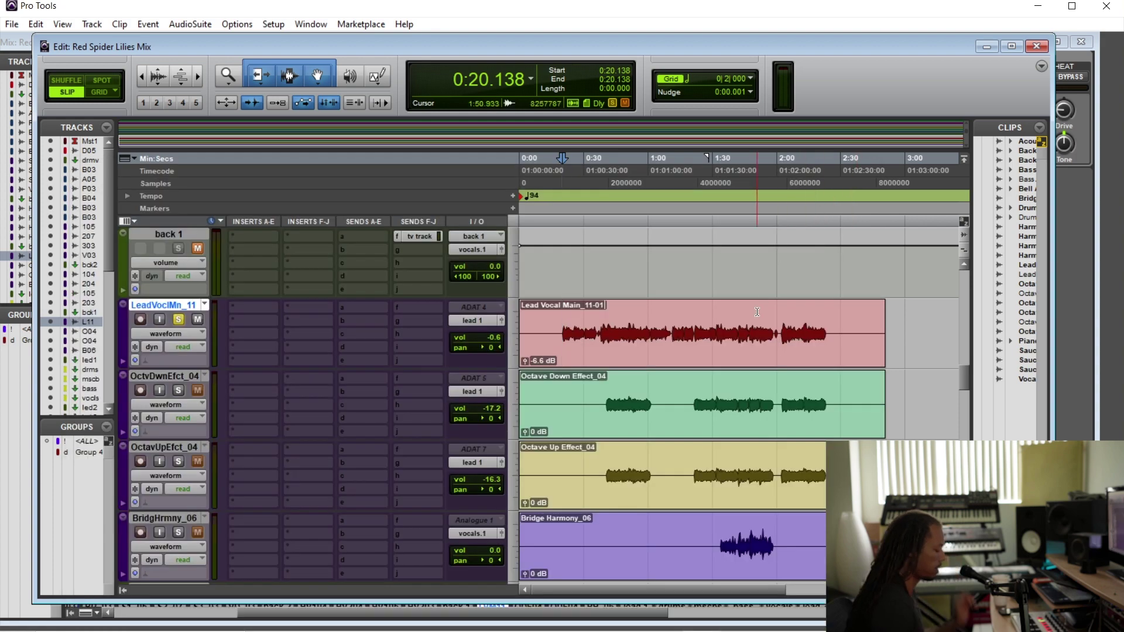
Open the Pro-Q 2 equalizer on the lead 1 track and play the lead vocal from the Edit window.
key("ctrl+equal")
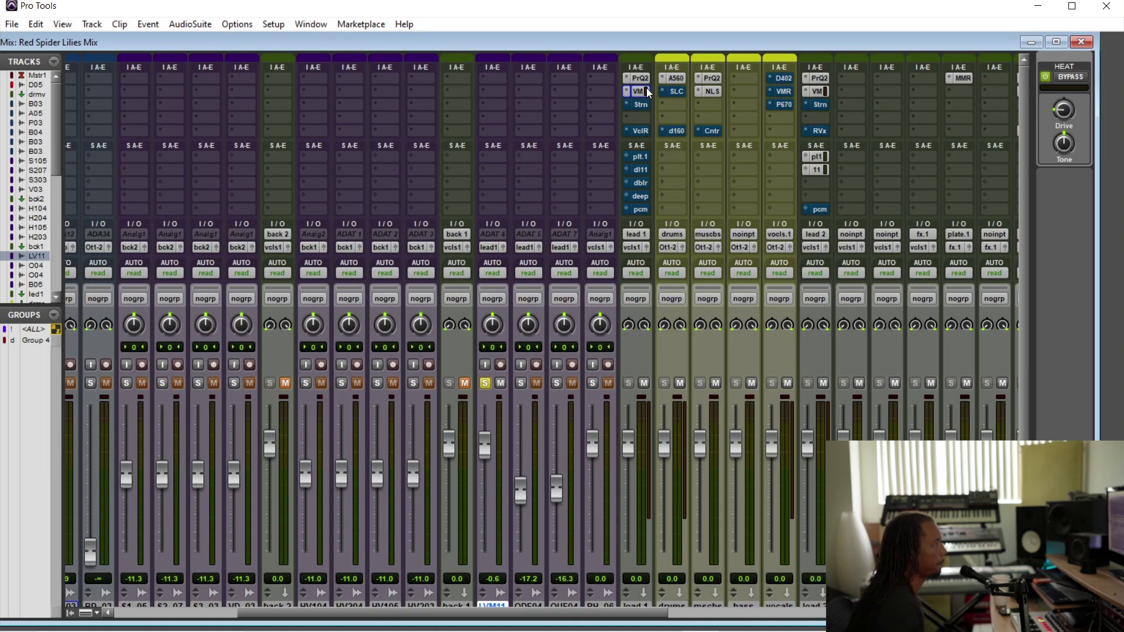
left_click(642, 82)
left_click_drag(276, 176, 821, 231)
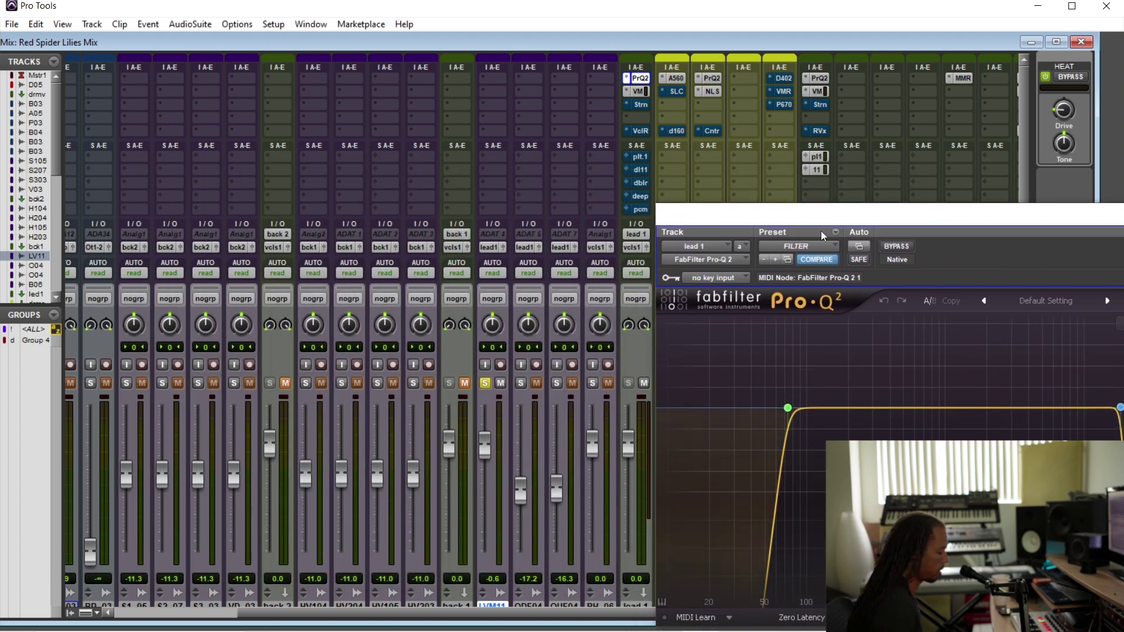
key("ctrl+equal")
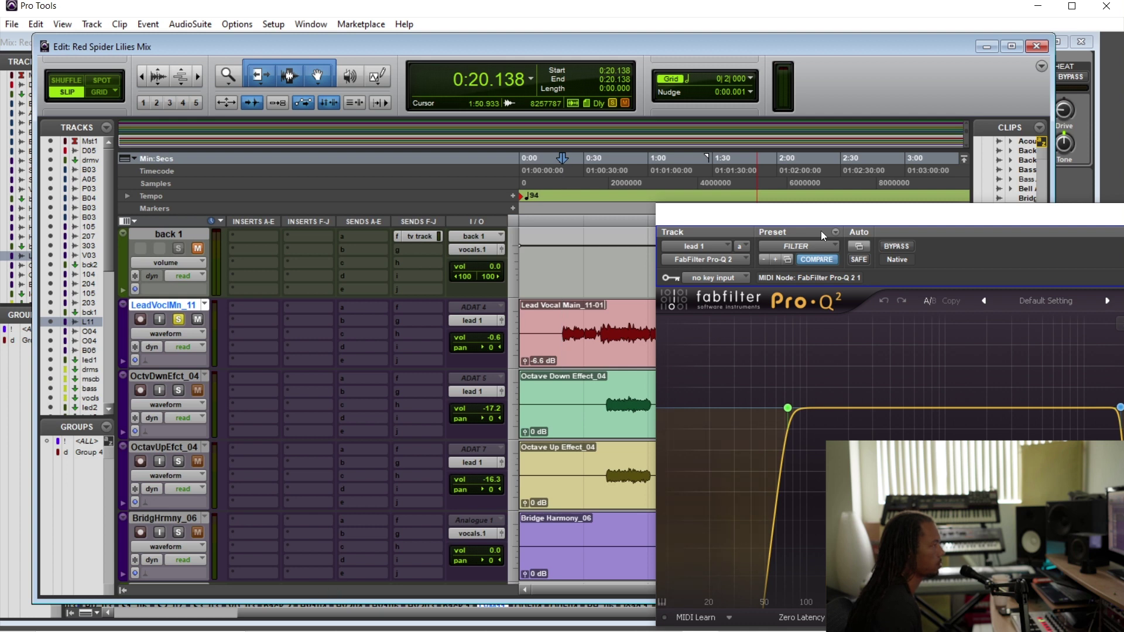
key("space")
Raise the low-cut band to 198.60 Hz and set its slope to 24 dB/oct.
left_click_drag(789, 408, 847, 407)
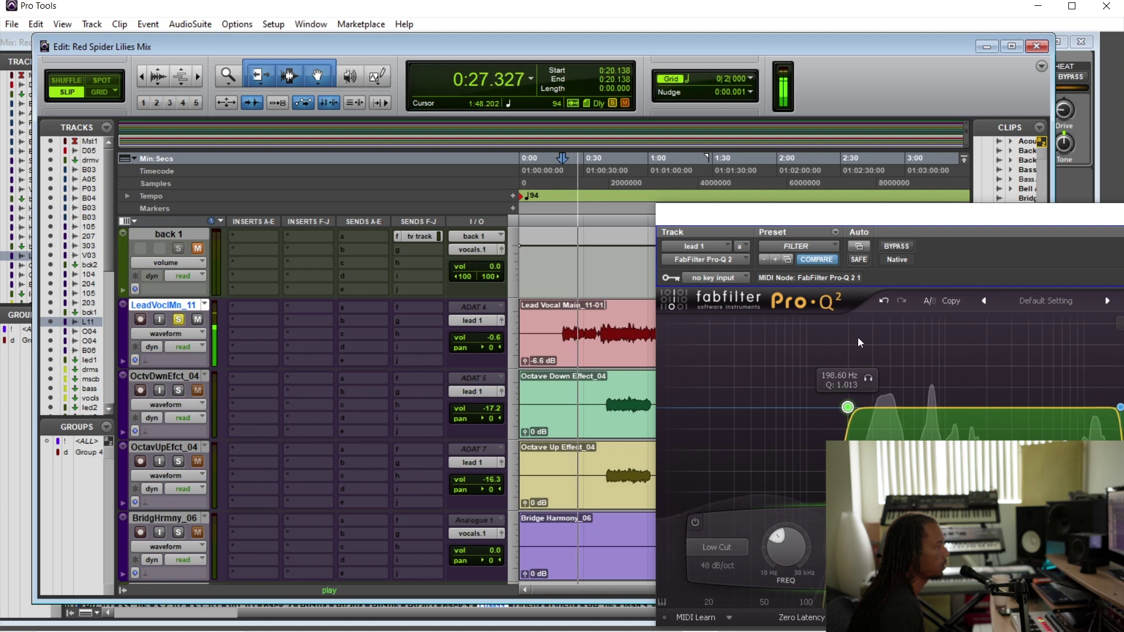
left_click_drag(849, 214, 630, 214)
left_click(517, 567)
left_click(510, 481)
Sweep the low-cut frequency from 161.54 Hz upward while listening and settle it at 196.03 Hz.
mouse_move(628, 407)
left_mouse_down()
mouse_move(592, 401)
mouse_move(616, 407)
left_mouse_up()
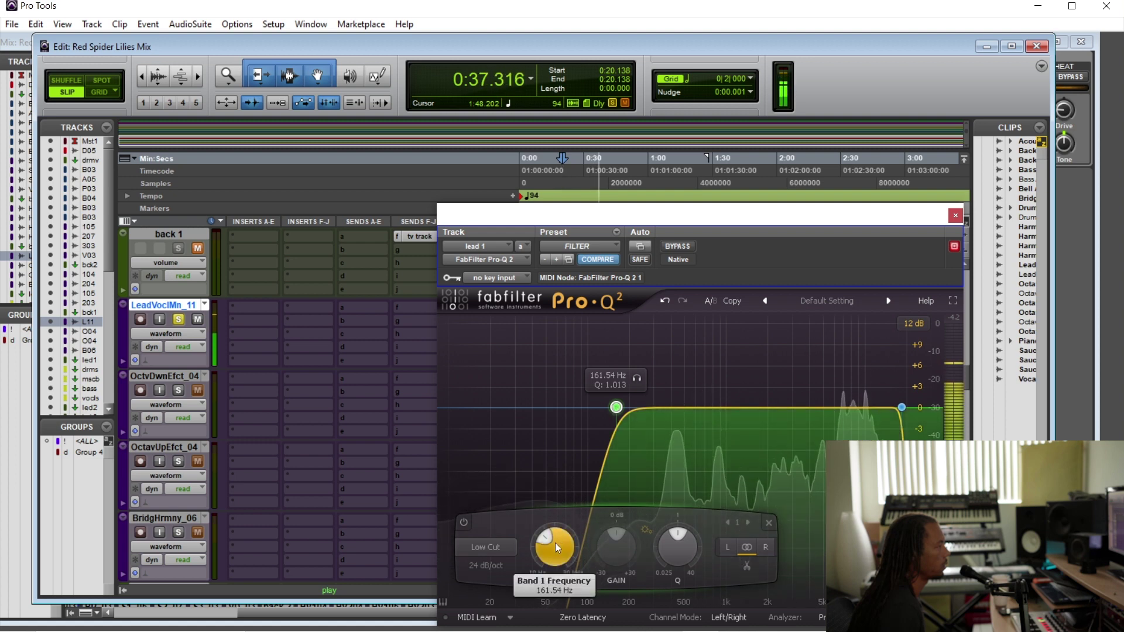
scroll(555, 542, "up", 2)
scroll(555, 542, "up", 1)
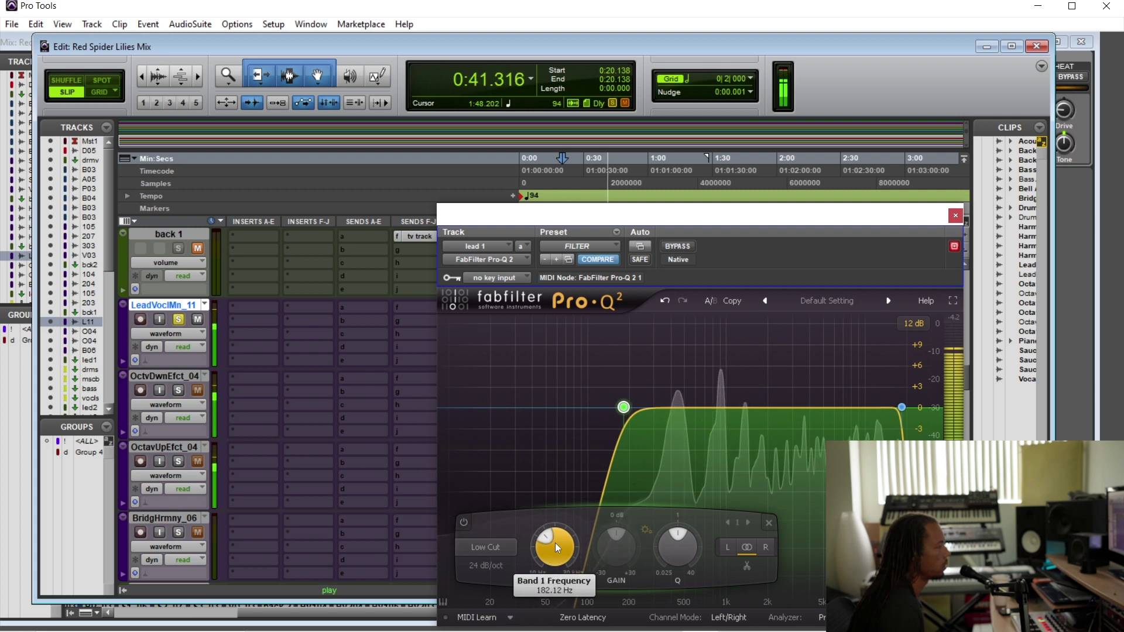
scroll(554, 542, "up", 2)
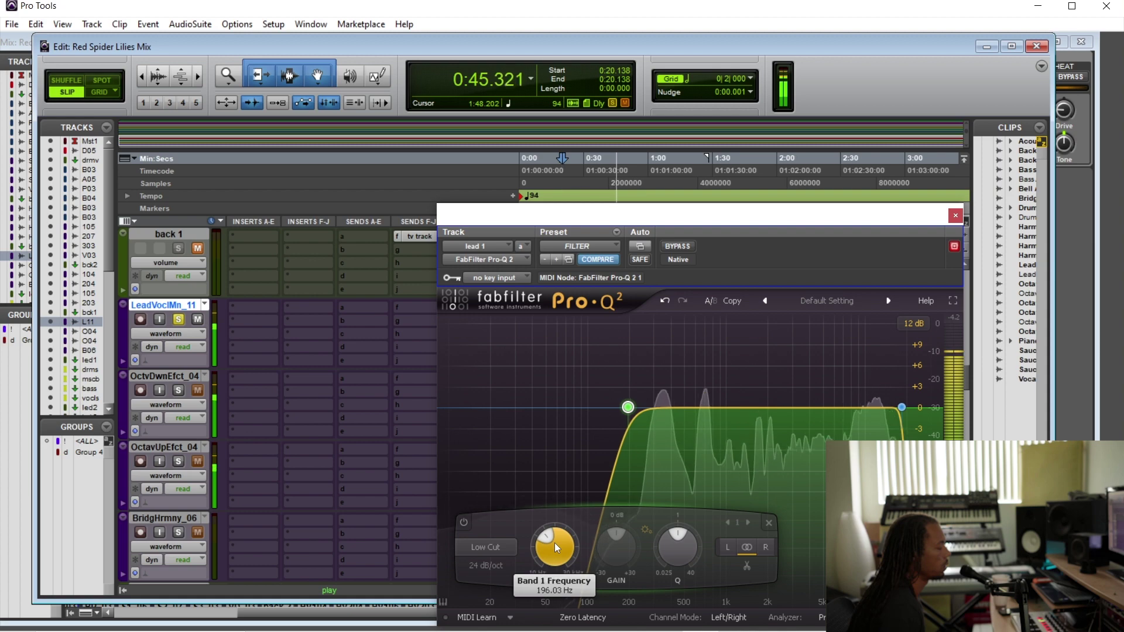
Close the equalizer, stop playback and place the playback cursor at 0:37.888 in the lead vocal clip.
left_click(955, 215)
key("space")
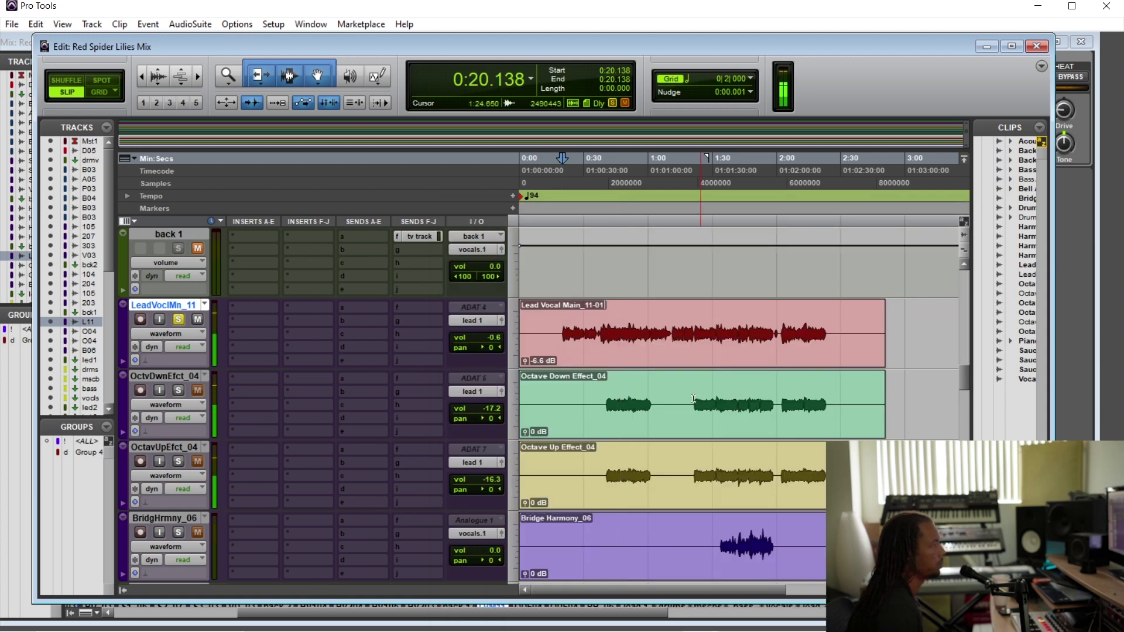
left_click(603, 331)
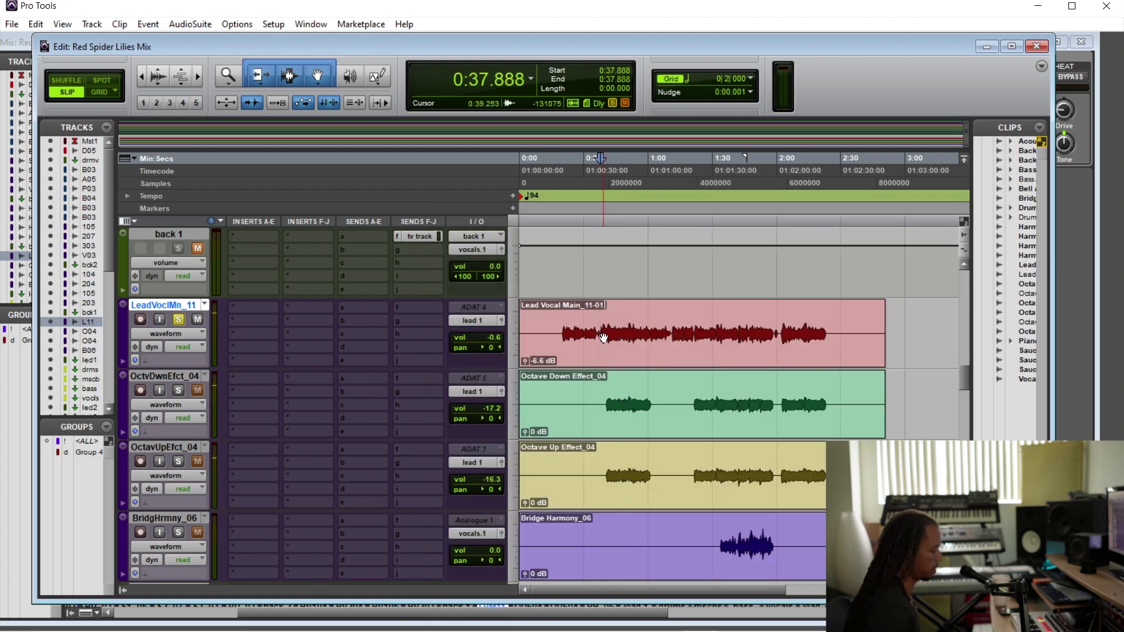
Open the Virtual Mix Rack on the lead 1 track, set the Virtual Channel's input to -6.77 dB and check it against bypass.
key("ctrl+equal")
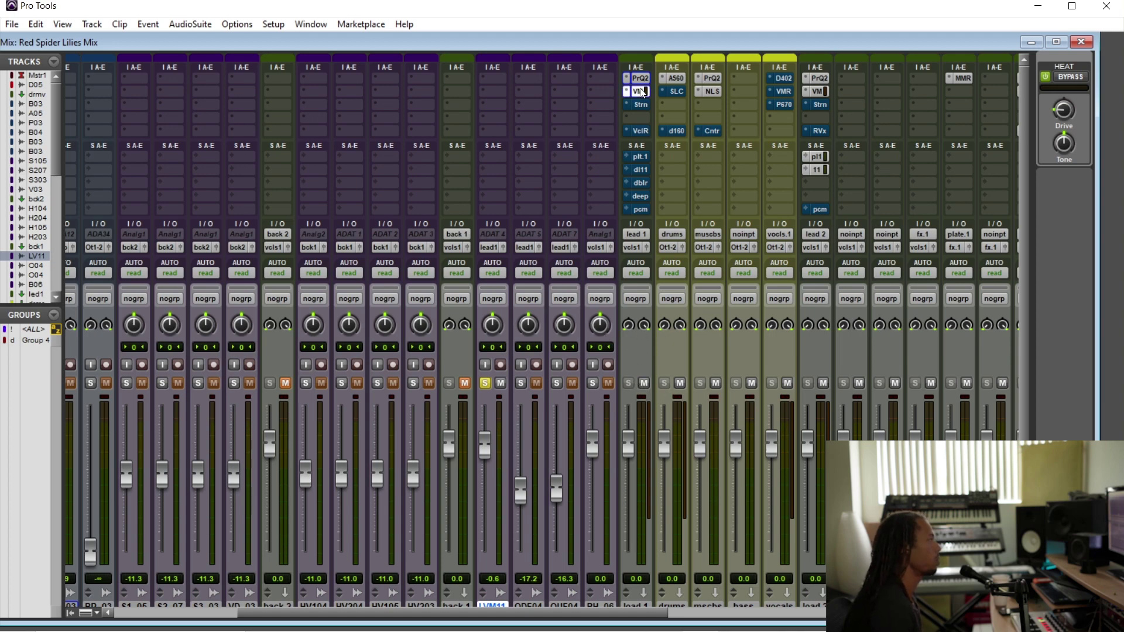
left_click(638, 197)
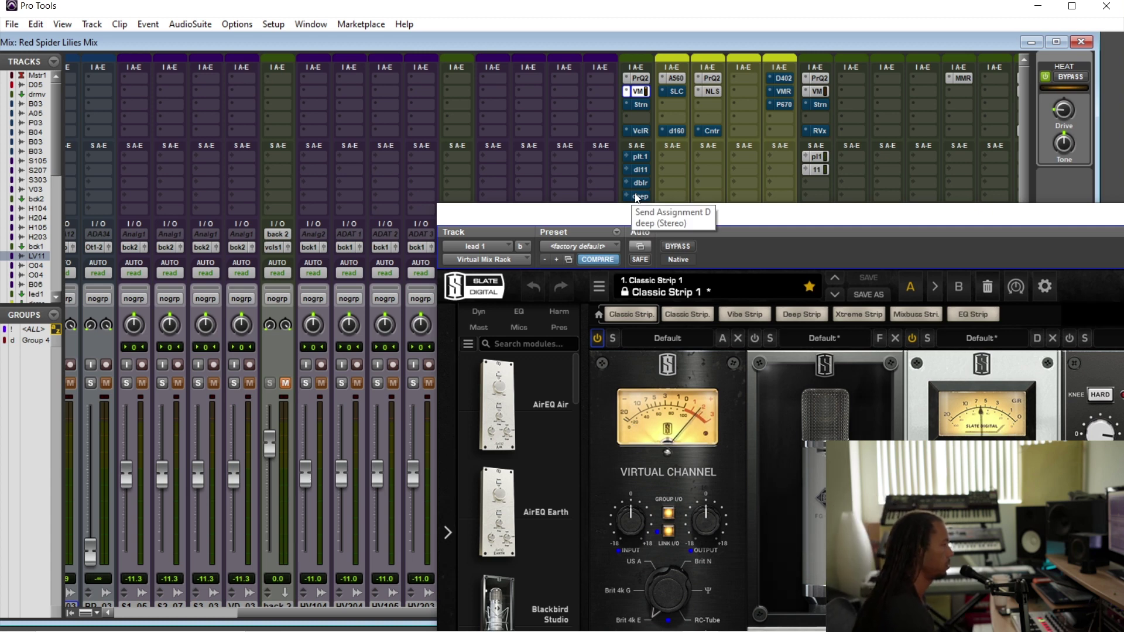
left_click_drag(661, 216, 291, 99)
left_click_drag(261, 402, 260, 426)
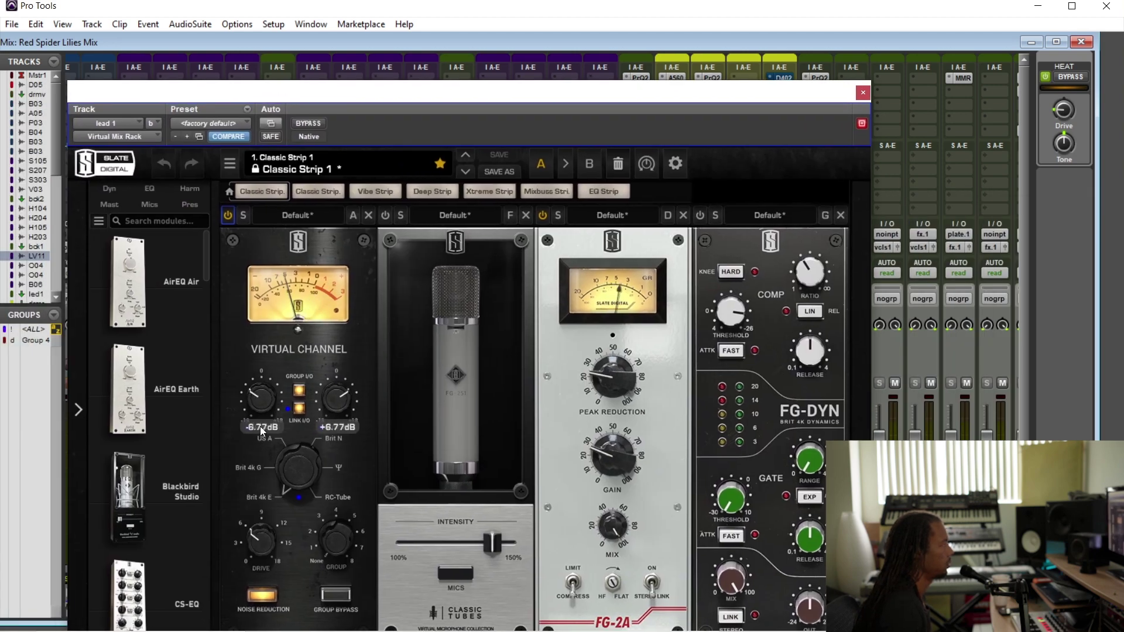
left_click(228, 216)
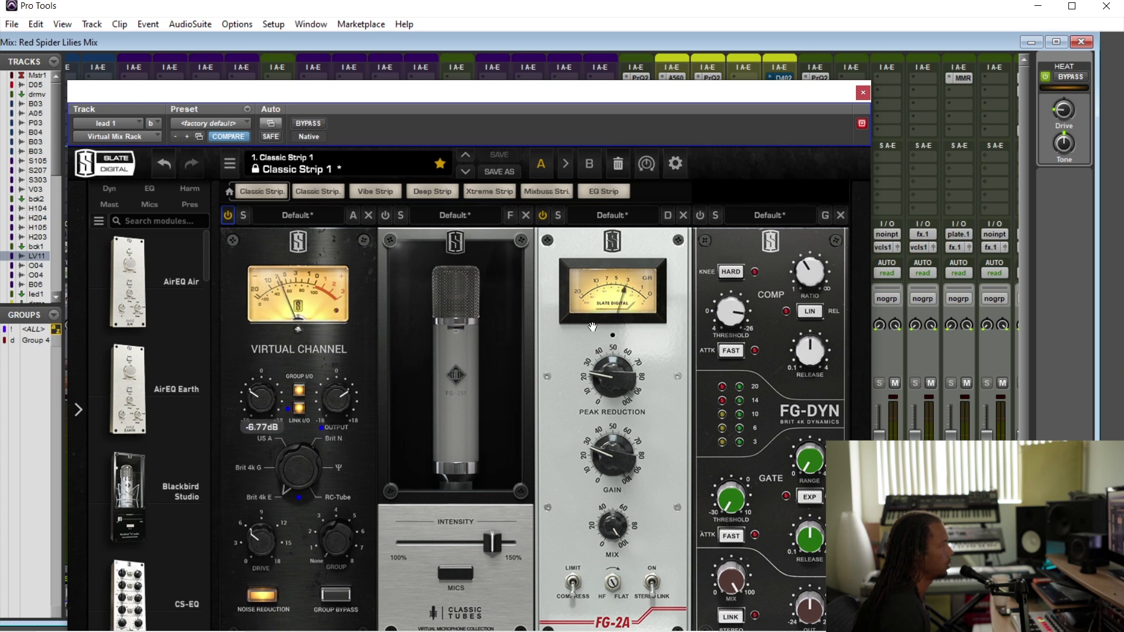
Set the Classic Tubes module's intensity to 100% and choose the FG-47 microphone model.
left_click_drag(586, 94, 591, 68)
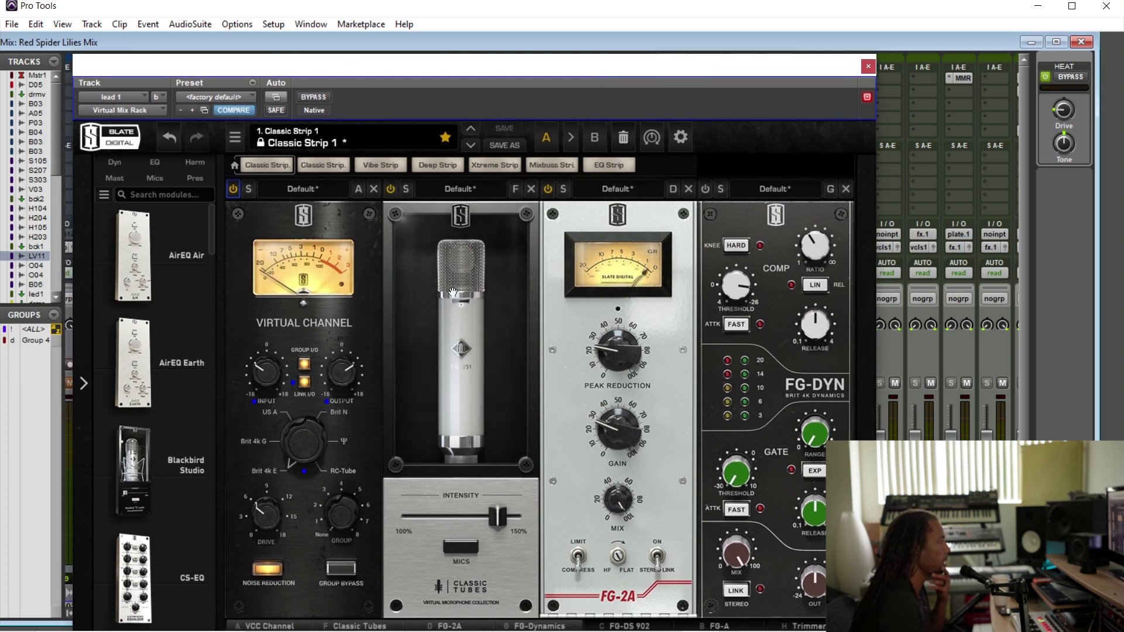
left_click_drag(507, 514, 292, 487)
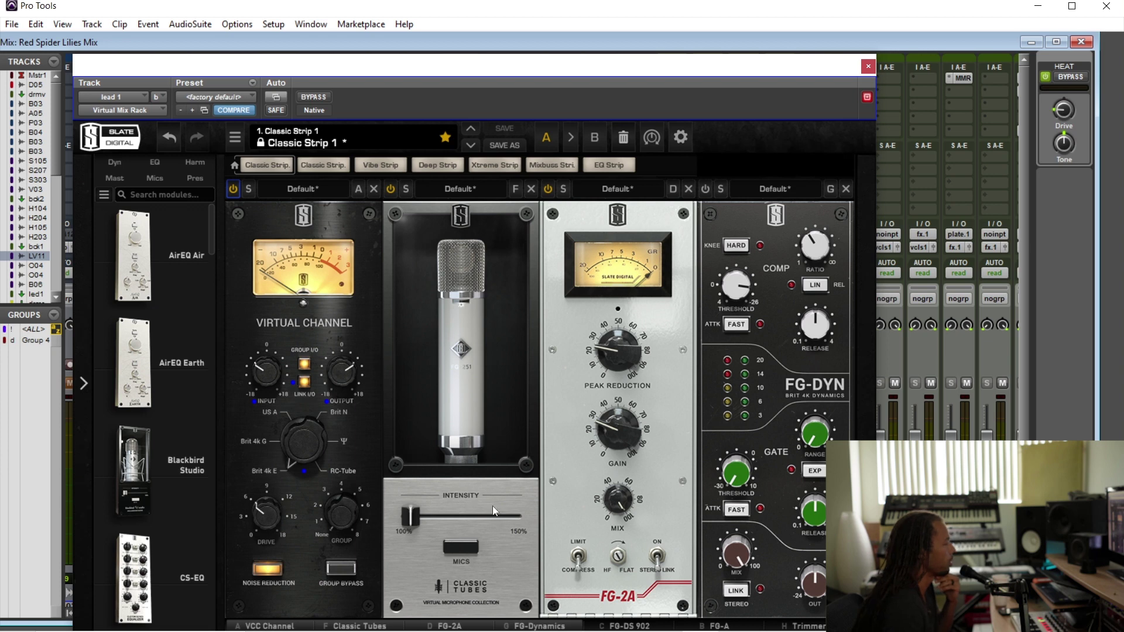
left_click(462, 548)
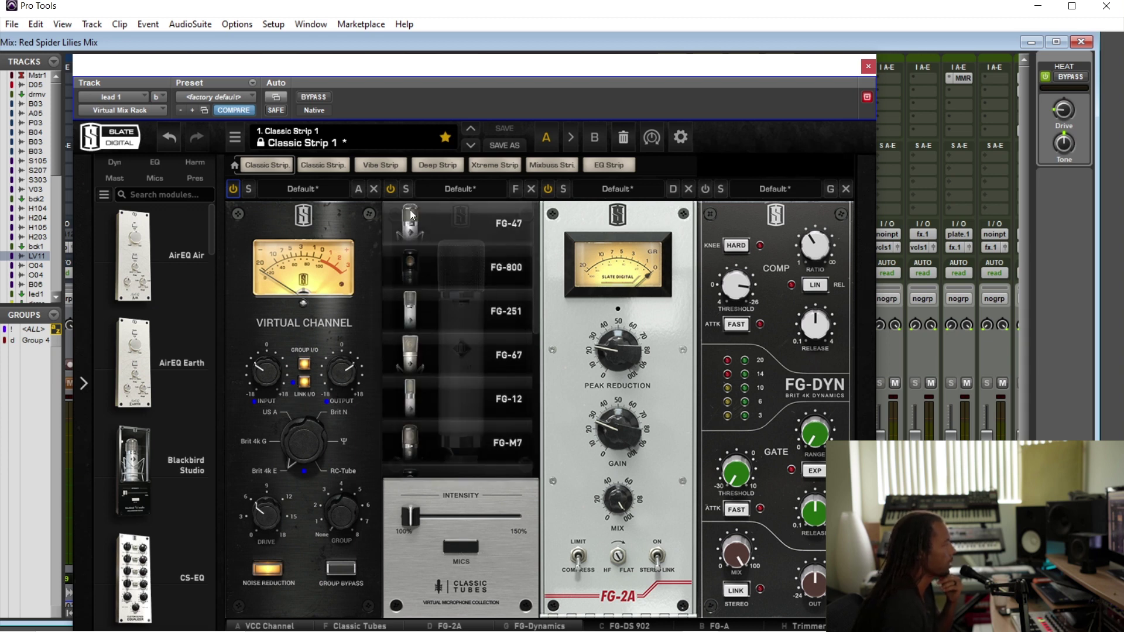
left_click(447, 221)
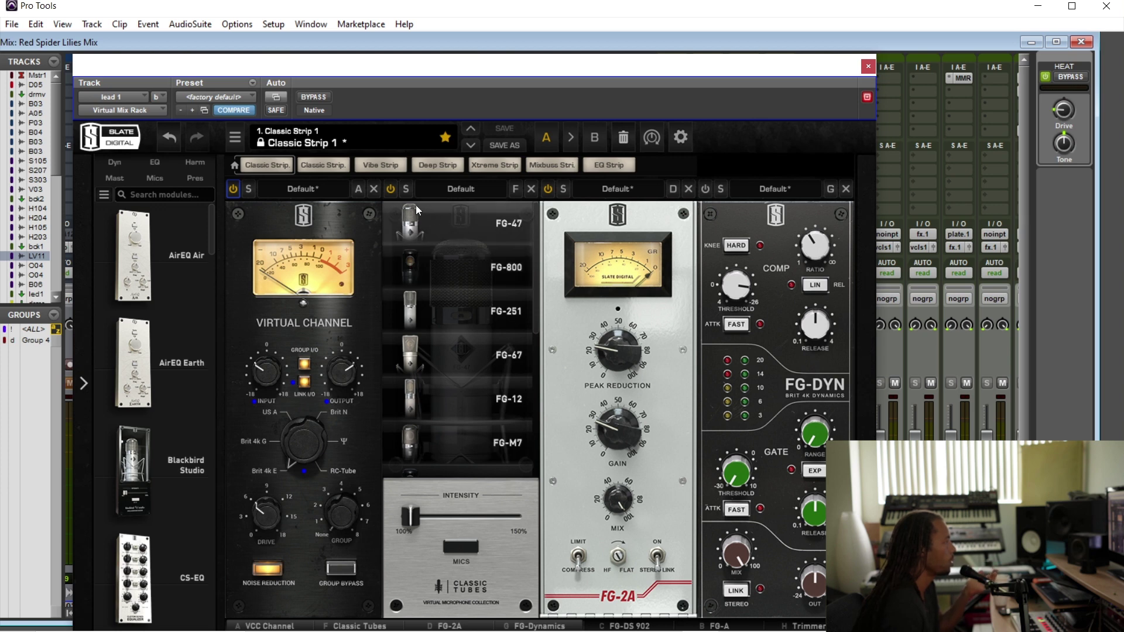
left_click(468, 546)
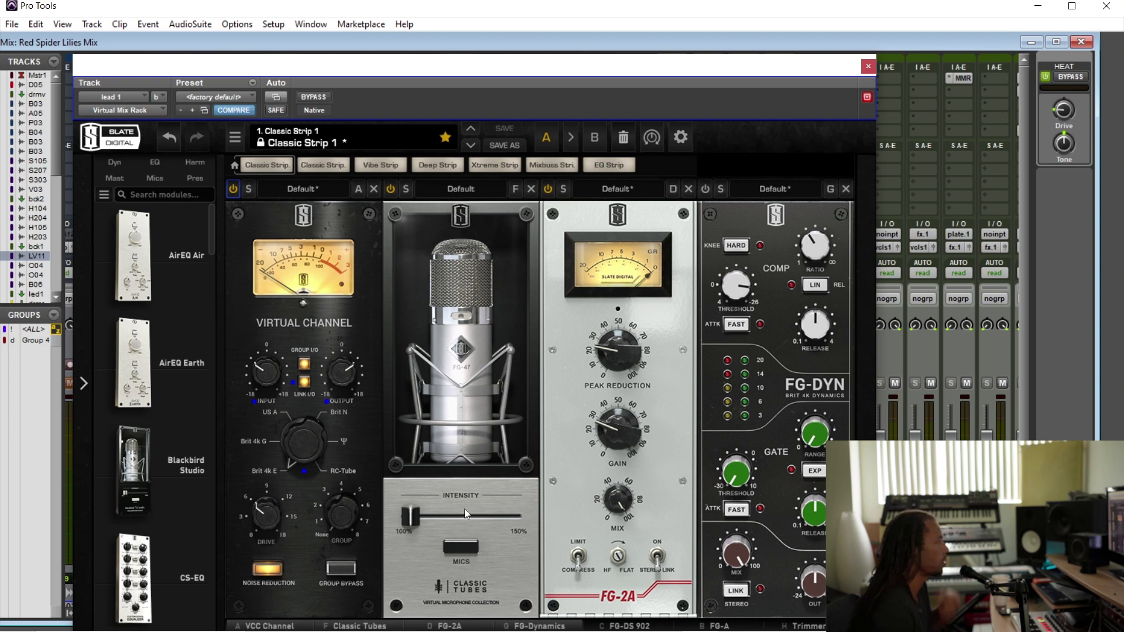
Compare the lead vocal with the FG-47 microphone module bypassed and engaged.
left_click(467, 550)
left_click(467, 547)
left_click(391, 190)
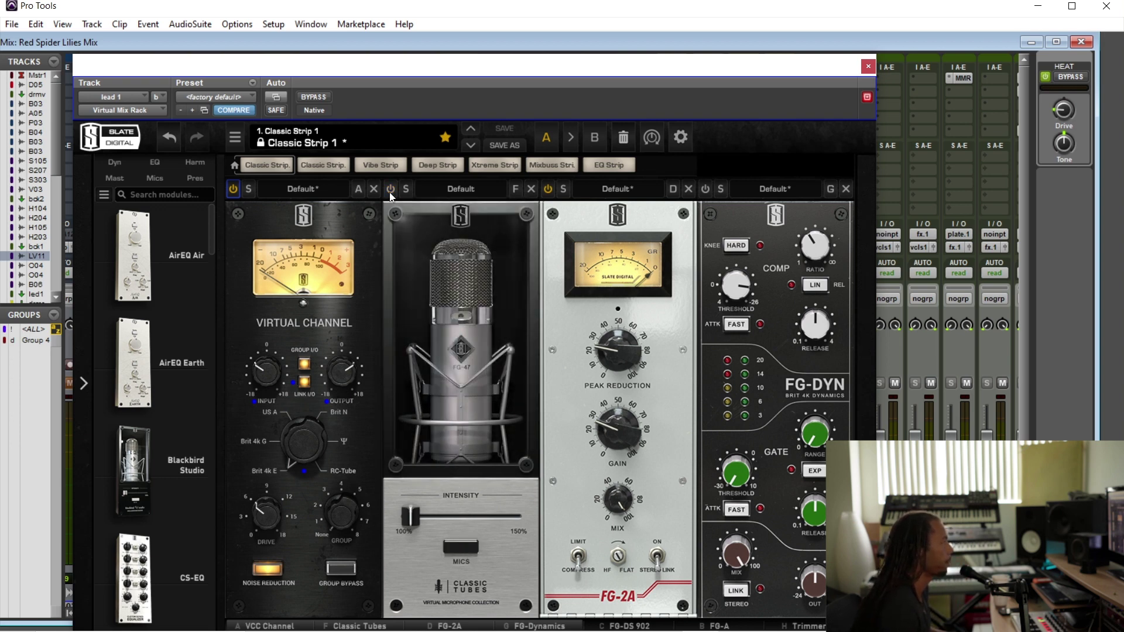
left_click(391, 190)
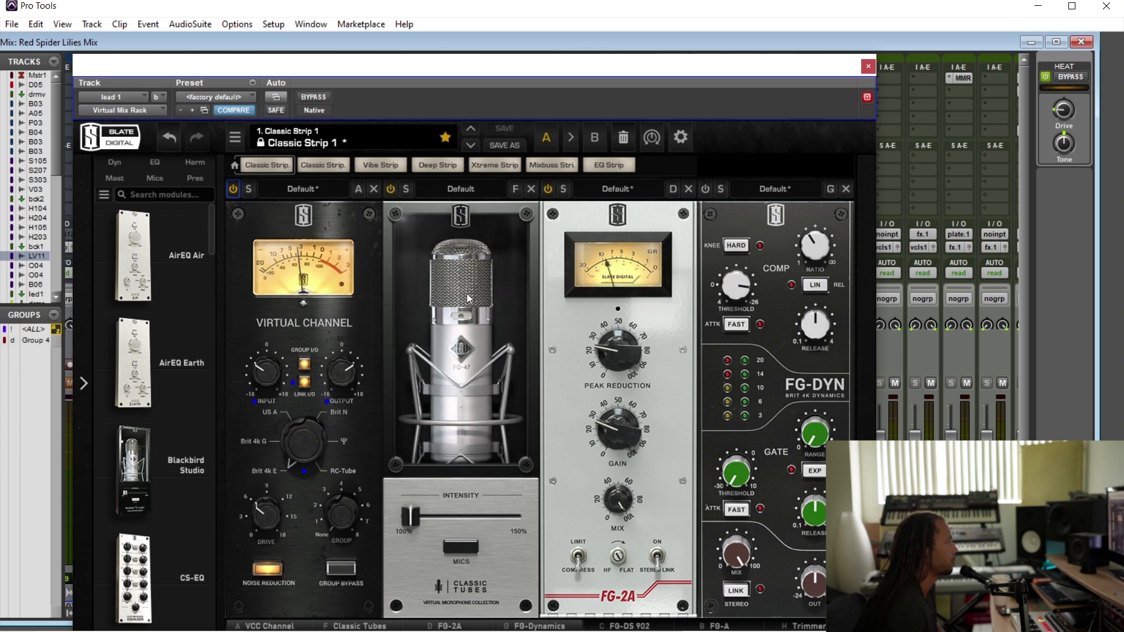
Switch the Classic Tubes module to the FG-67 microphone and compare the lead vocal with the module bypassed and engaged.
left_click(471, 549)
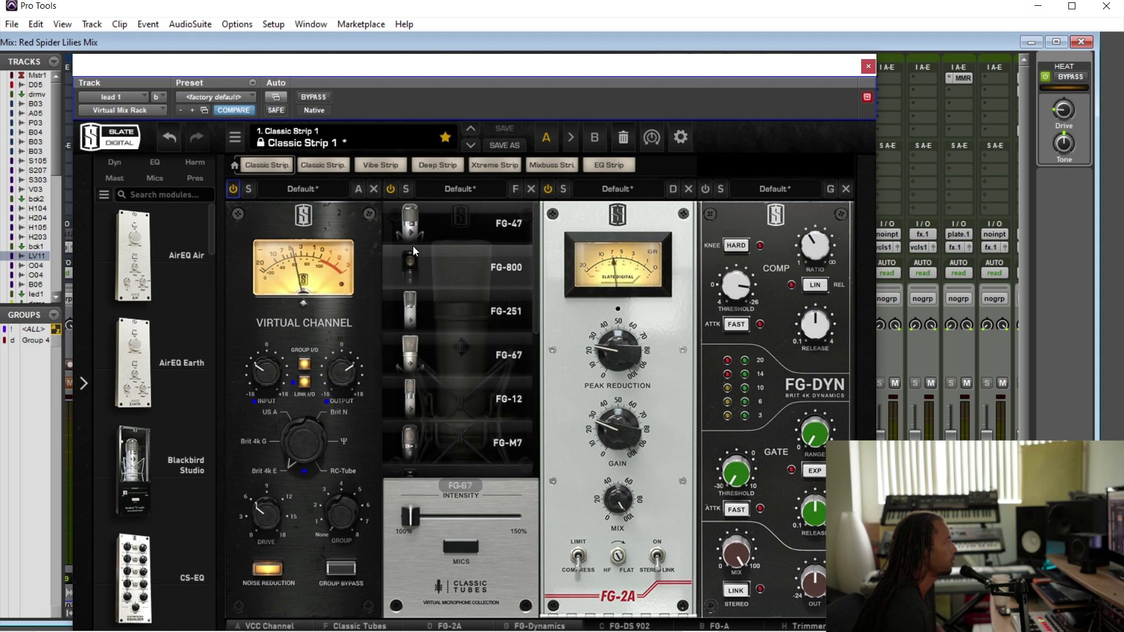
left_click(469, 545)
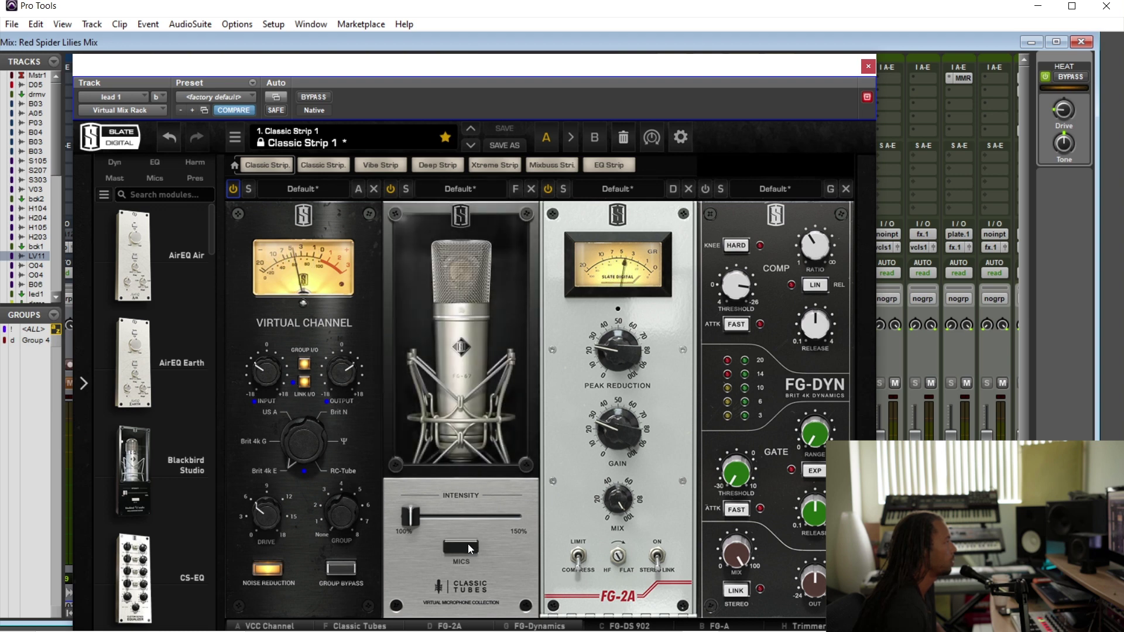
left_click(391, 189)
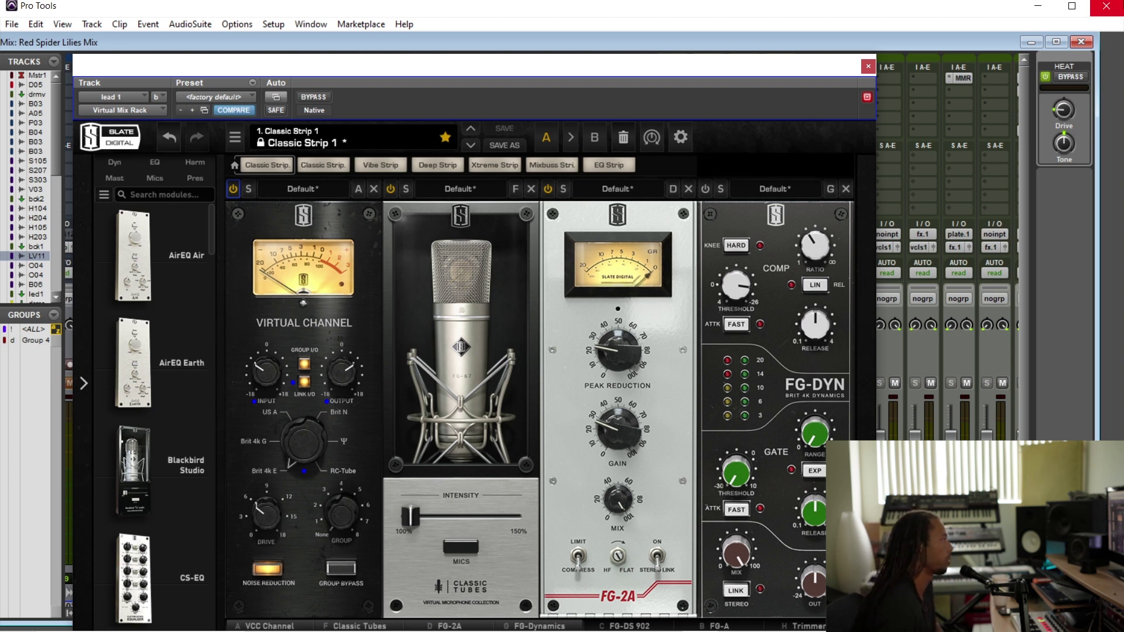
left_click(390, 189)
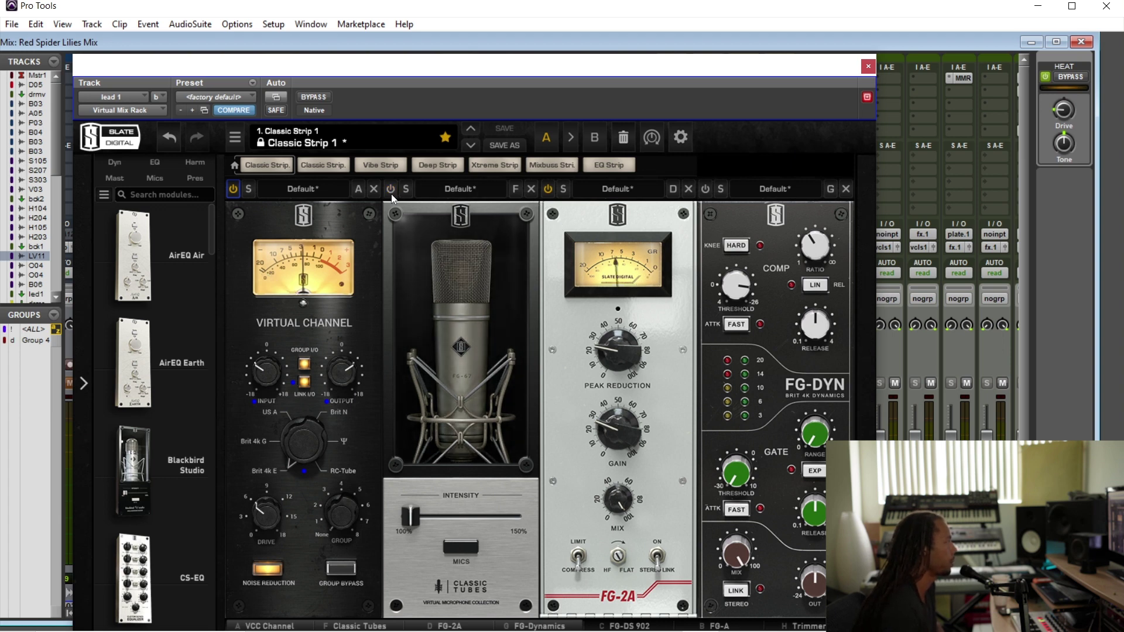
left_click(390, 189)
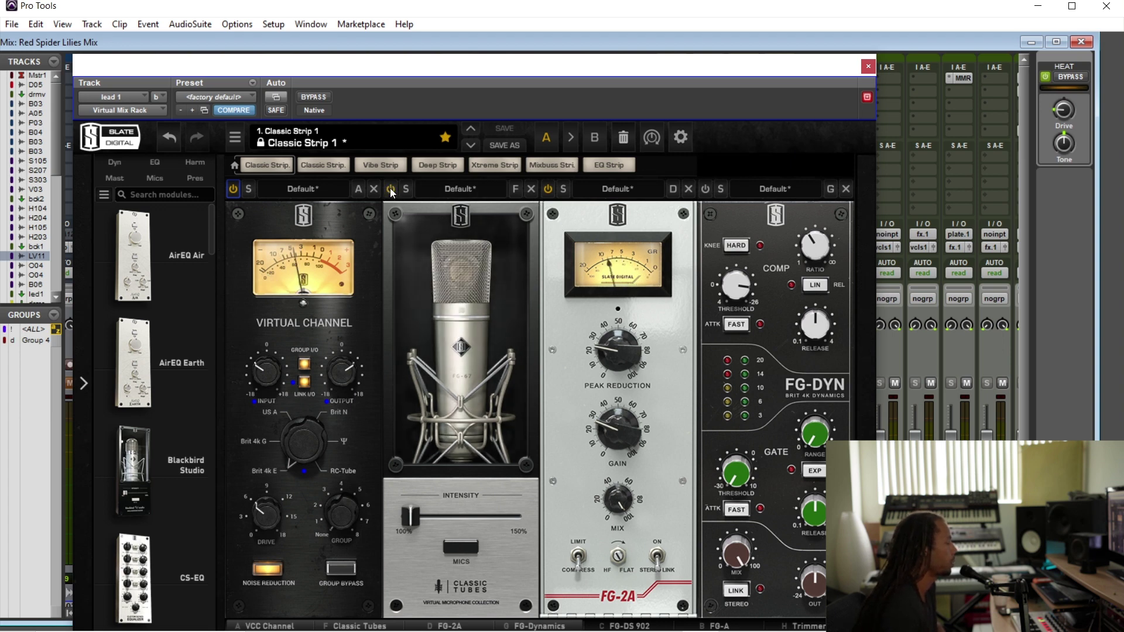
left_click(390, 189)
left_click(390, 189)
Set the FG-2A compressor's gain to about 30, matching the vocal level against the bypassed module.
left_click(549, 190)
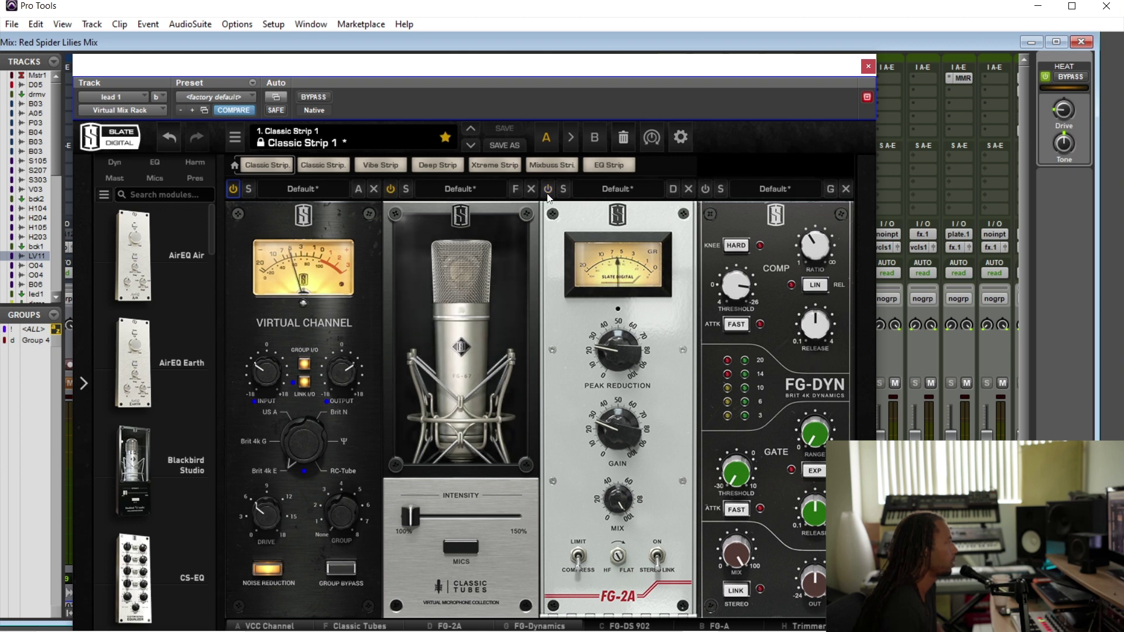
left_click(548, 190)
left_click(548, 192)
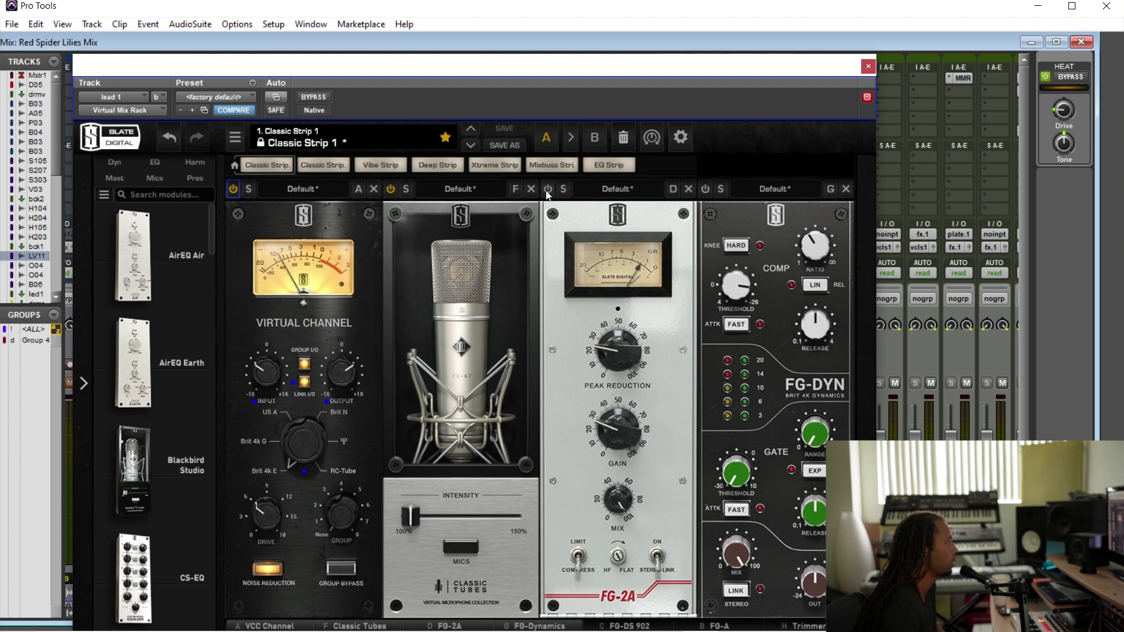
left_click_drag(617, 442, 619, 438)
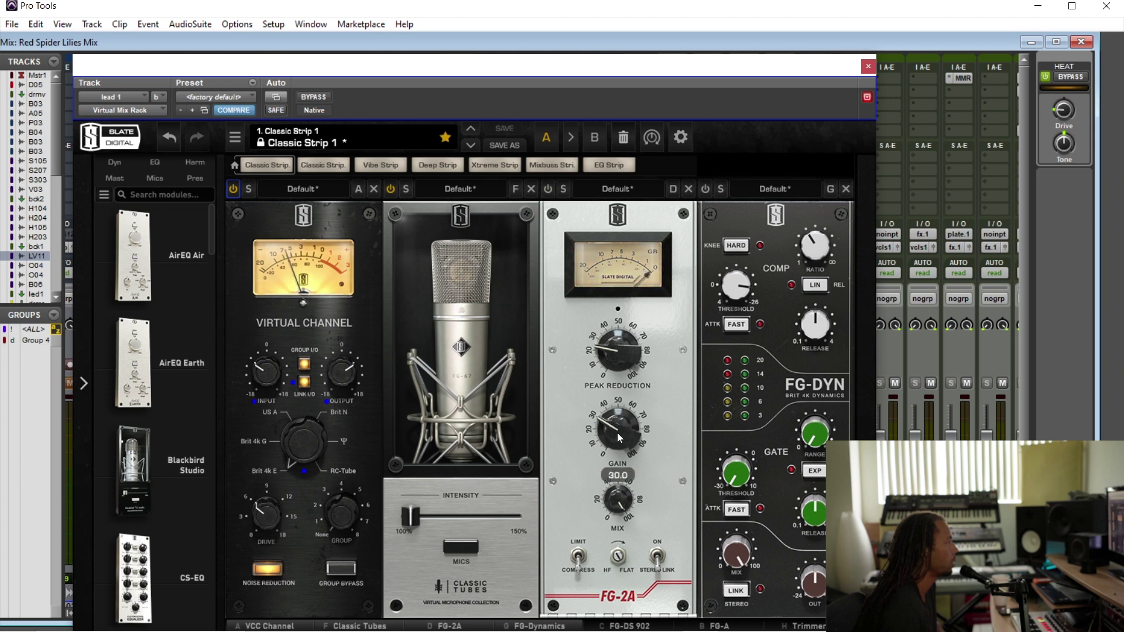
left_click(548, 191)
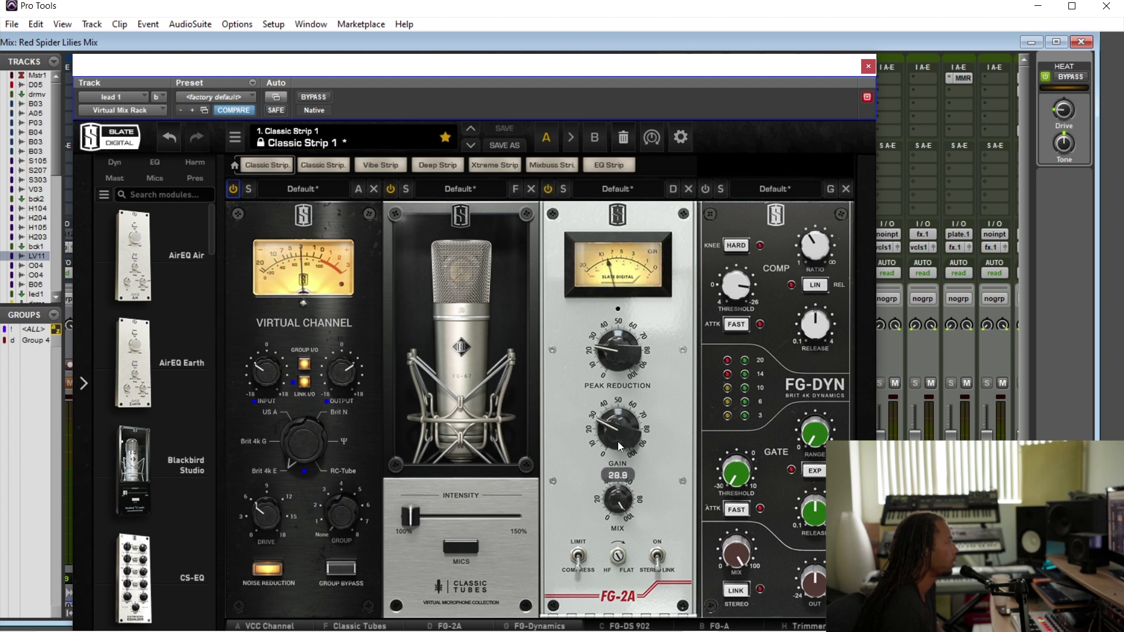
left_click_drag(617, 441, 618, 438)
left_click(551, 196)
left_click(550, 196)
scroll(616, 357, "up", 5)
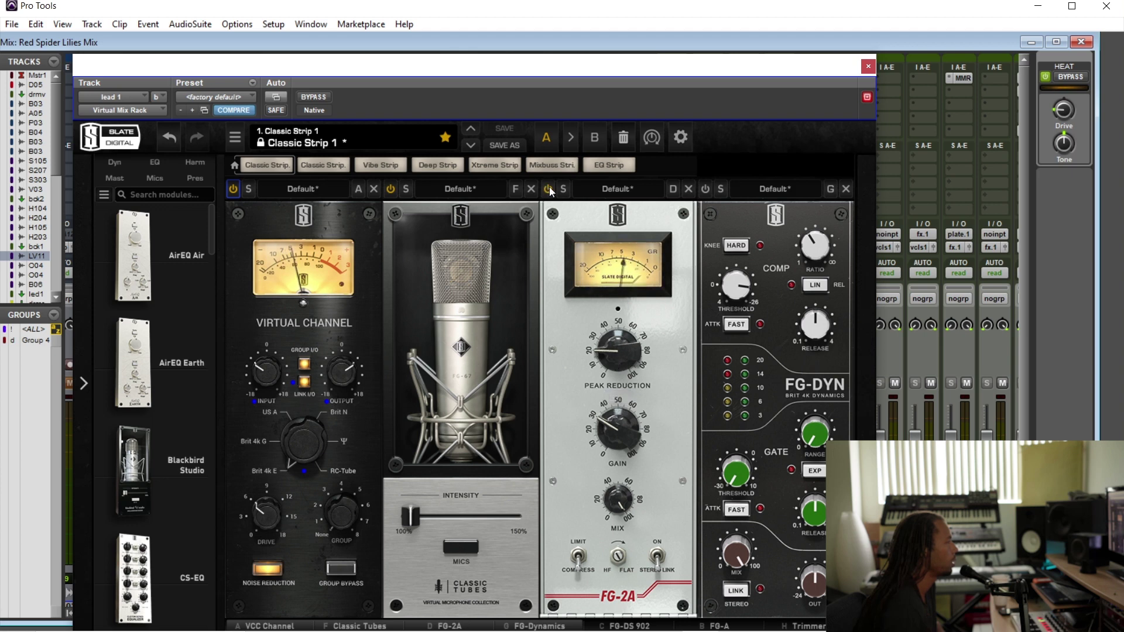
Close the Virtual Mix Rack and take the LVM11 lead vocal out of solo to hear the full mix.
left_click_drag(738, 77, 738, 93)
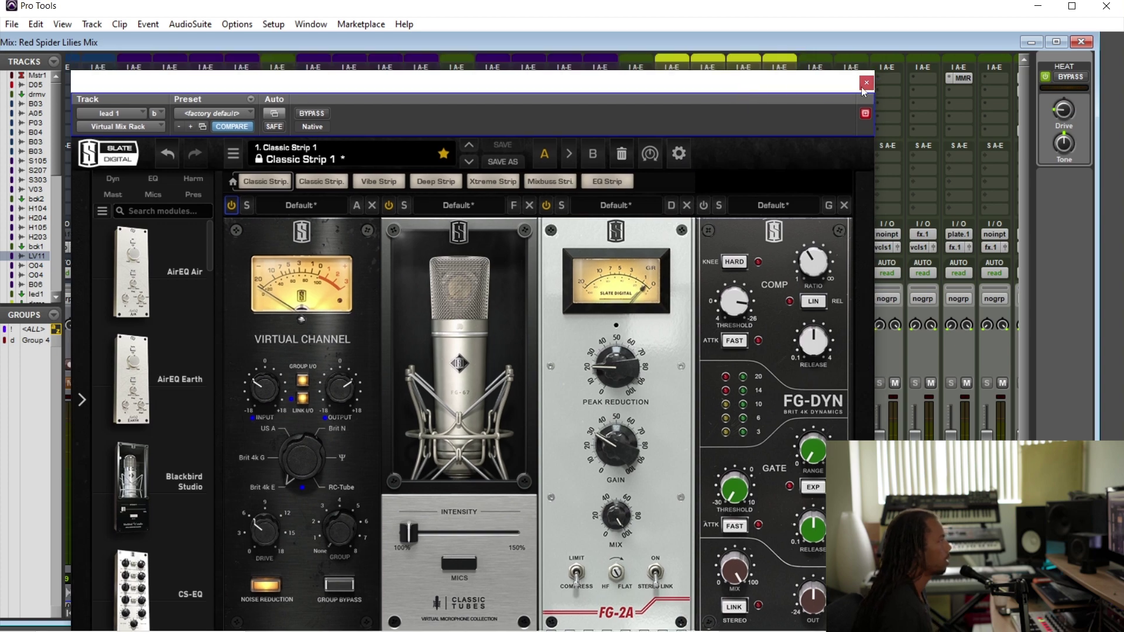
left_click(868, 82)
left_click(484, 384)
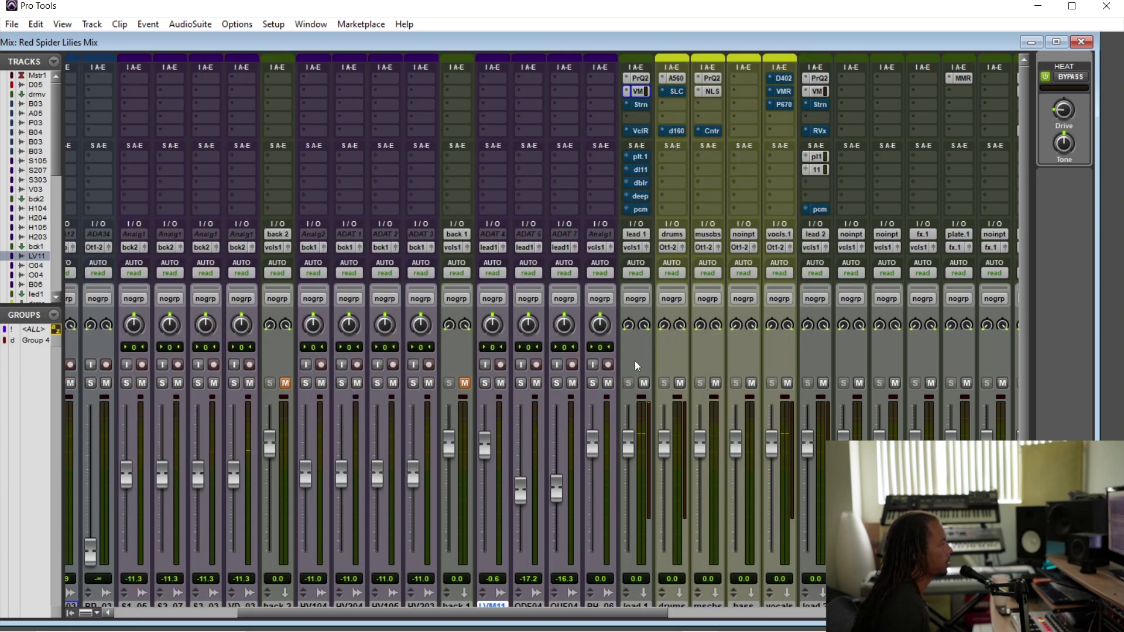
Lower the lead 1 fader to -1.8 dB and pull the ODE04 and OUE04 faders all the way down.
scroll(633, 359, "down", 2)
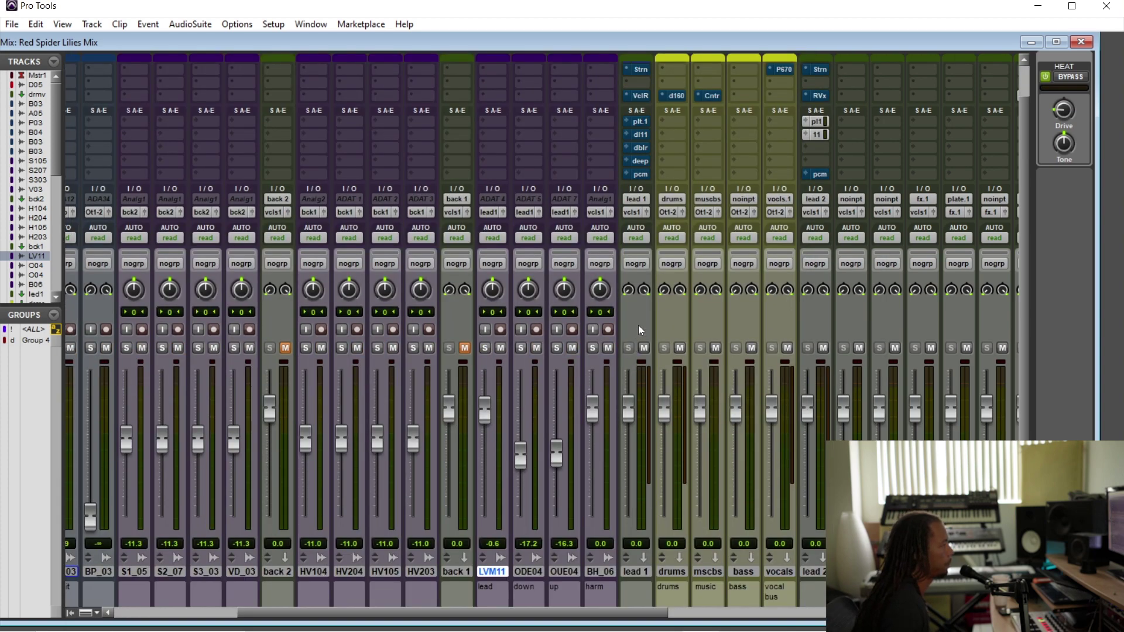
mouse_move(623, 419)
left_mouse_down()
mouse_move(629, 434)
mouse_move(639, 423)
left_mouse_up()
left_click_drag(522, 455, 523, 530)
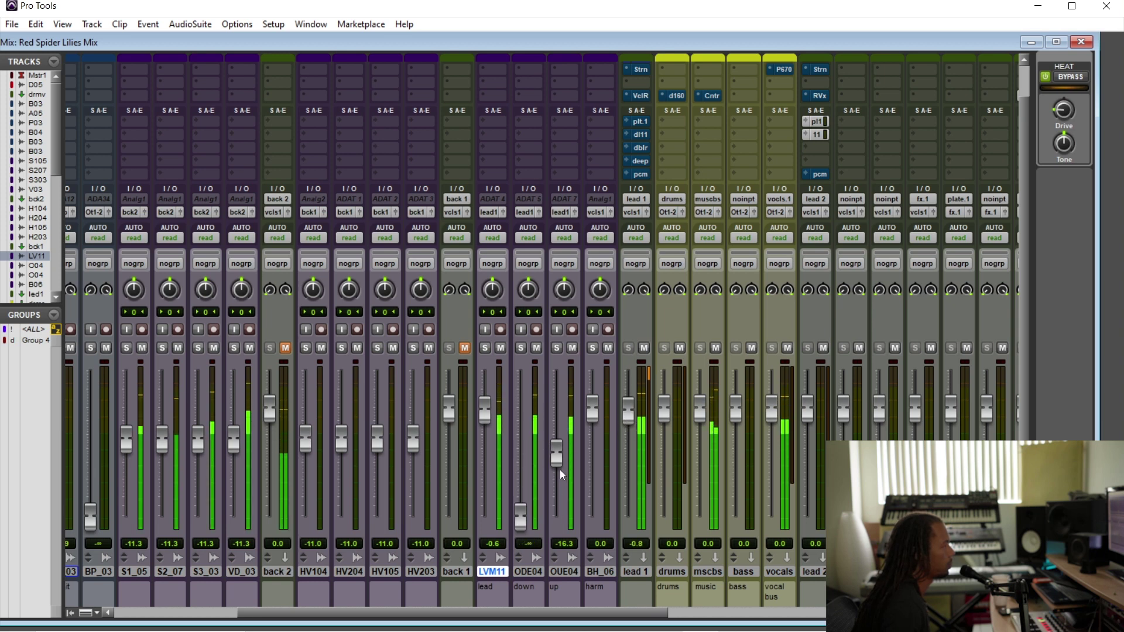
left_click_drag(557, 456, 553, 581)
left_click_drag(624, 413, 633, 427)
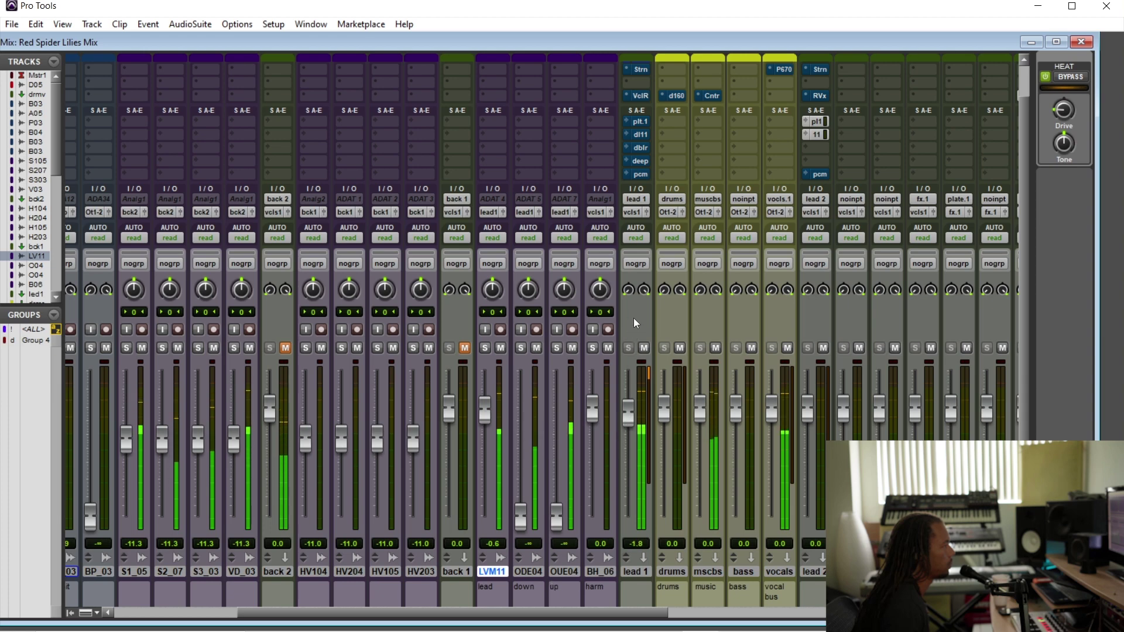
Solo the LVM11 lead vocal and reopen the Virtual Mix Rack on the lead 1 track.
scroll(646, 321, "up", 1)
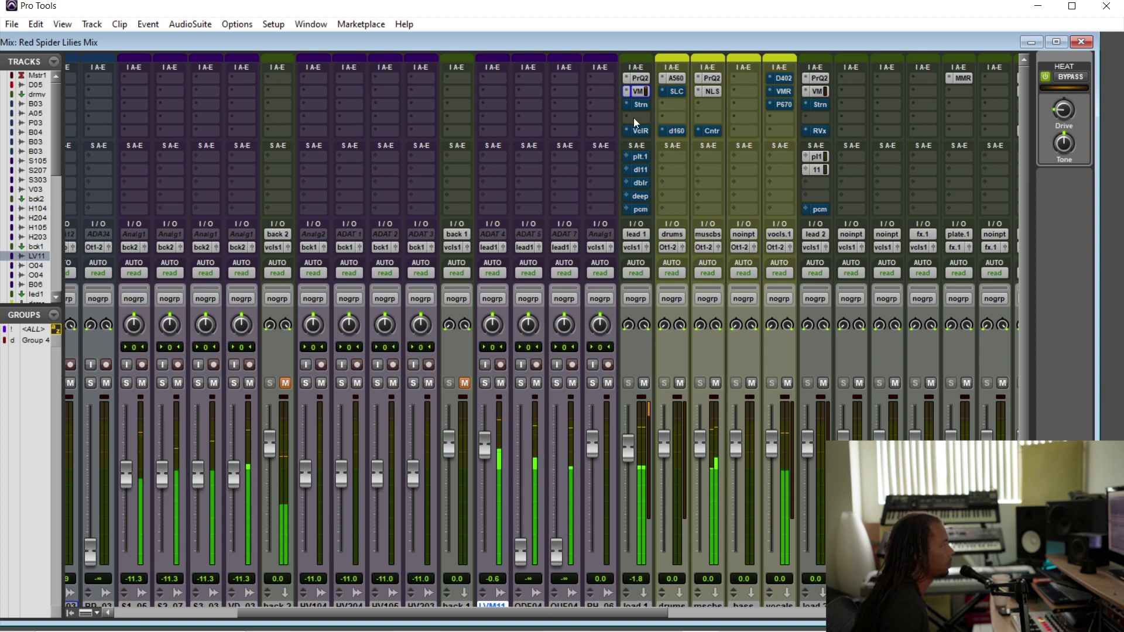
left_click(485, 383)
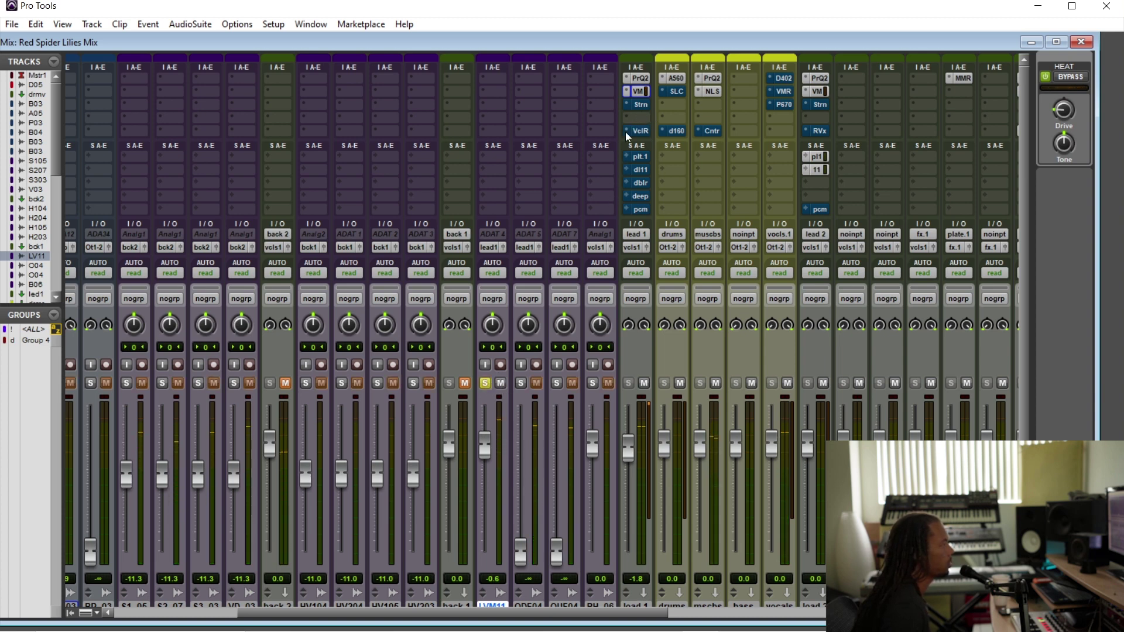
left_click(639, 91)
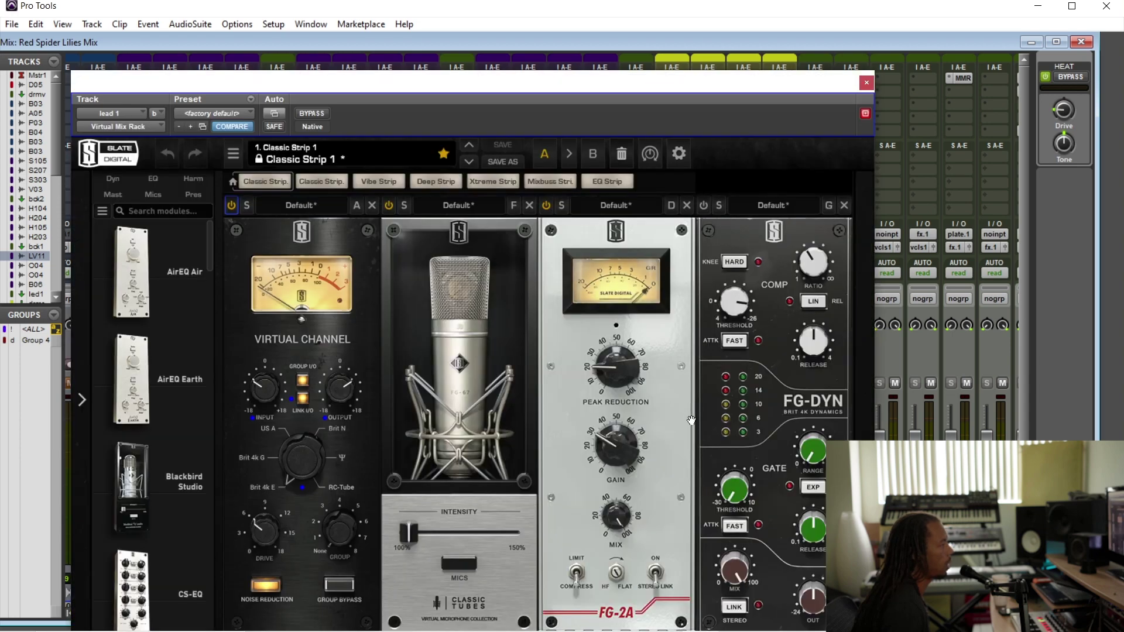
Remove the FG-A equalizer module from the lead vocal's Virtual Mix Rack chain.
left_click_drag(629, 82, 589, 12)
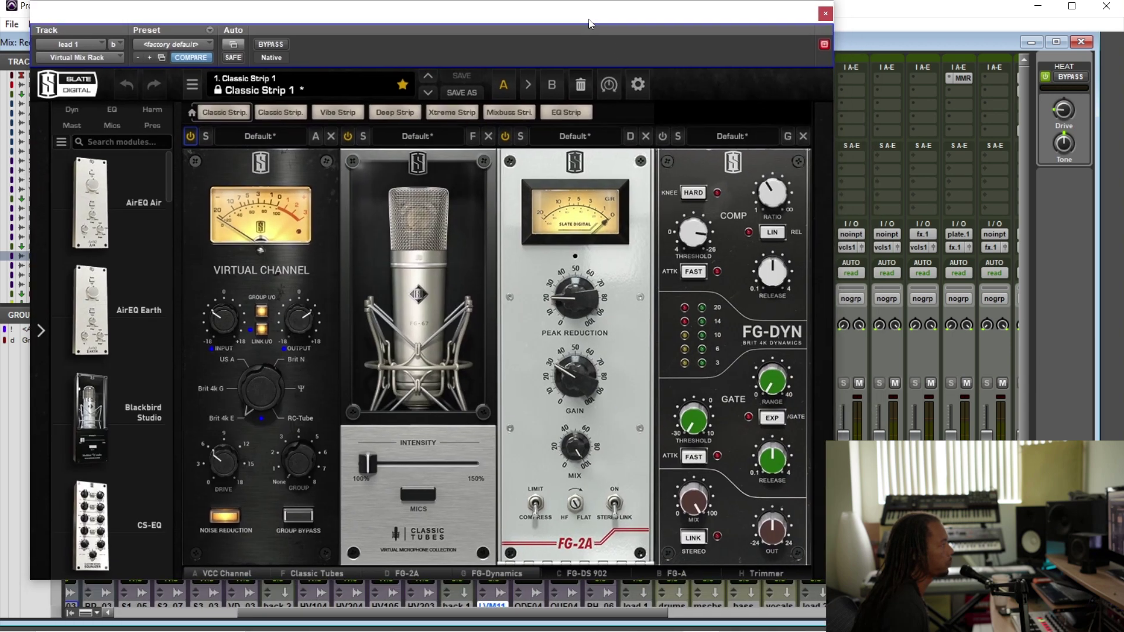
left_click(588, 574)
left_click(676, 573)
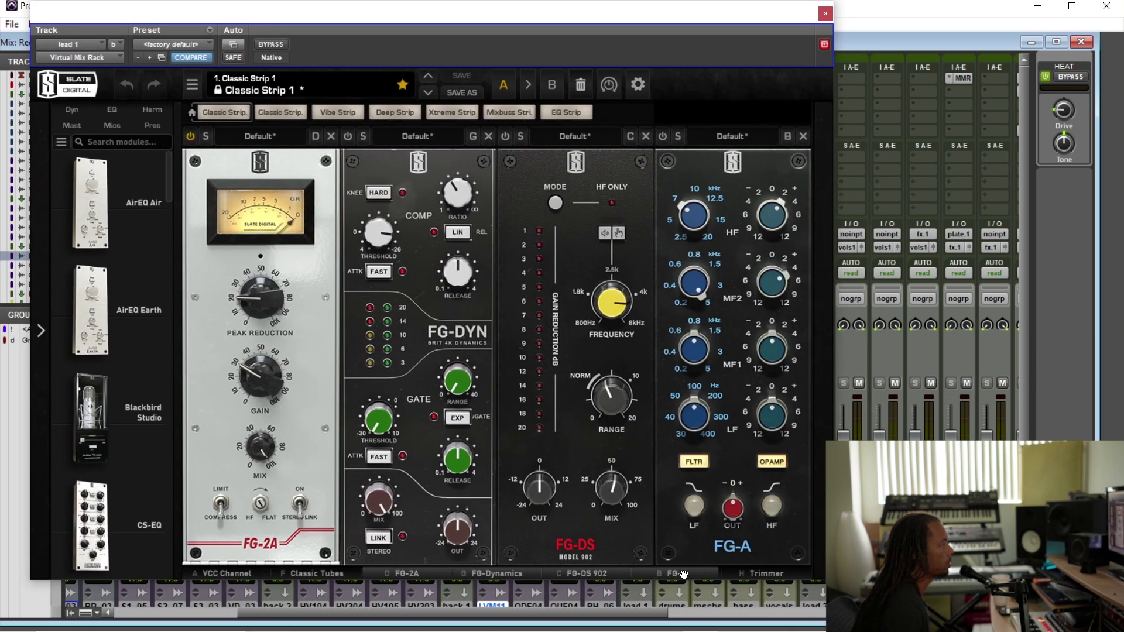
left_click(800, 135)
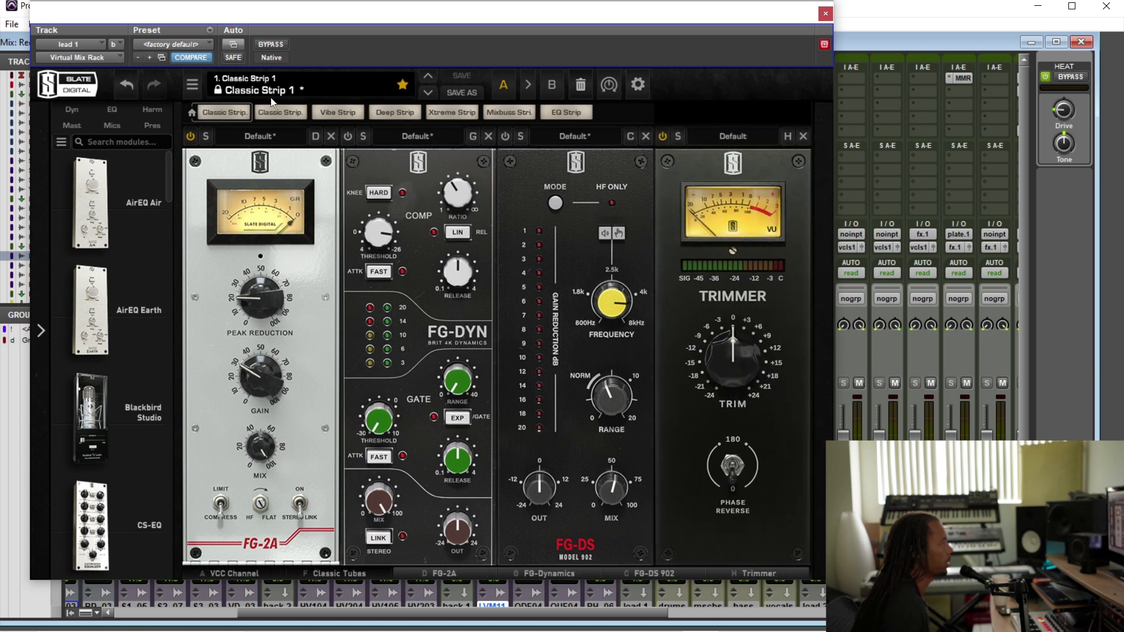
Insert an FG-S equalizer module between the FG-2A and FG-Dynamics modules.
left_click(112, 110)
left_click_drag(165, 233, 162, 418)
left_click_drag(111, 527, 418, 373)
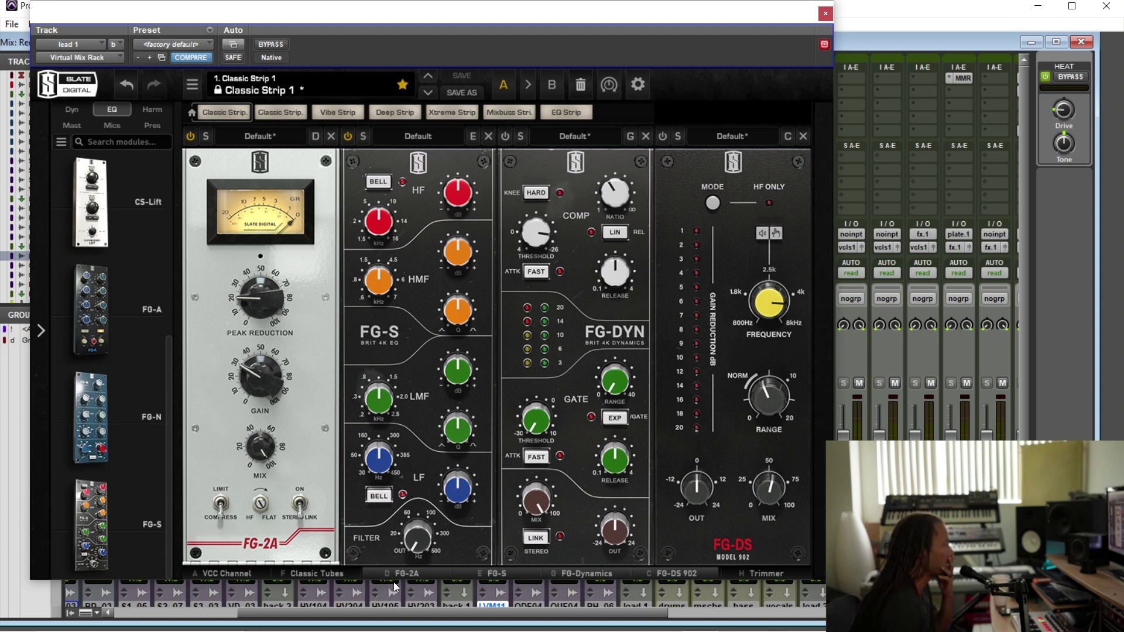
Boost the FG-S HMF band by 5.25 dB, raise its Q and tune its frequency to about 2.69 kHz.
left_click(337, 576)
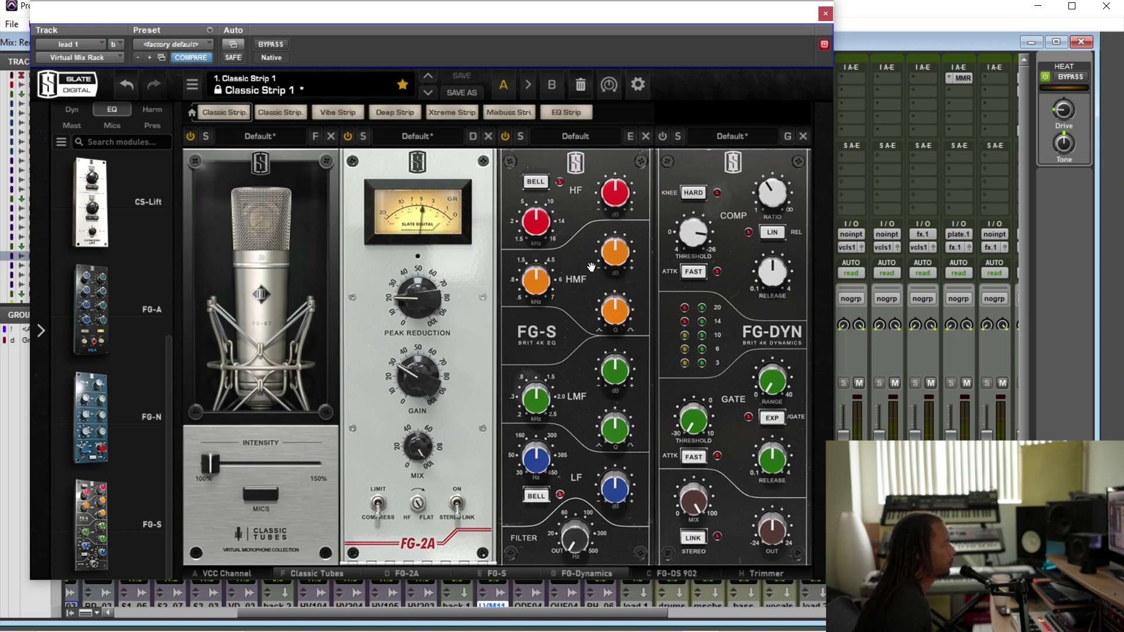
left_click_drag(611, 318, 619, 241)
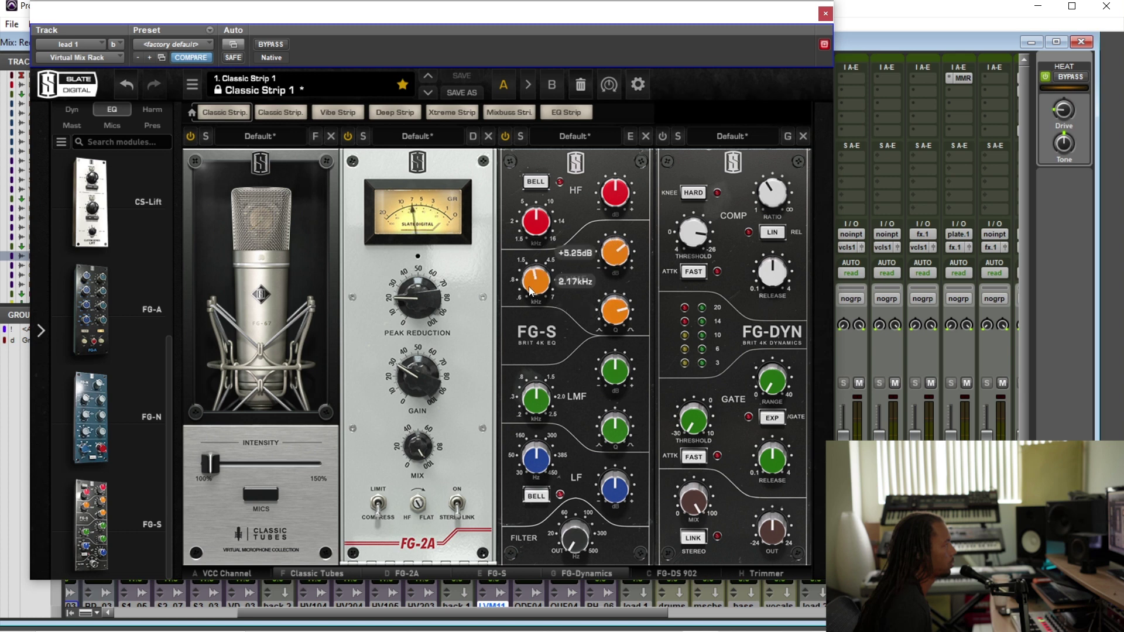
left_click_drag(531, 304, 530, 295)
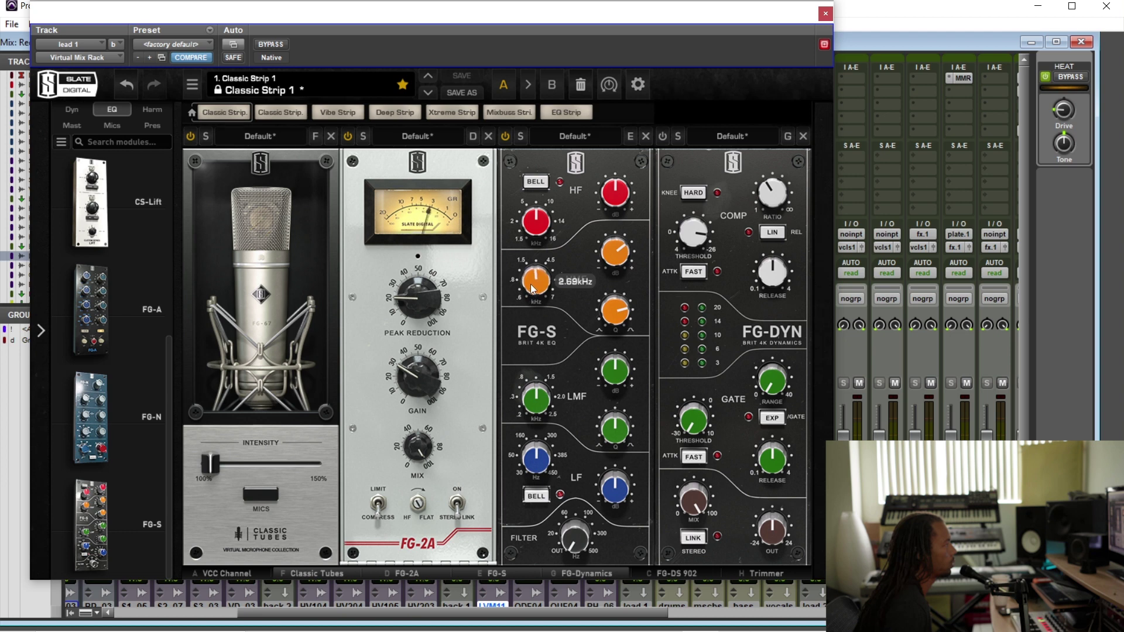
Refine the HMF frequency and reduce the band's boost to +1.84 dB, checking the FG-S against bypass.
left_click_drag(637, 256, 636, 266)
left_click(505, 137)
left_click_drag(603, 258, 605, 255)
left_click_drag(533, 285, 534, 291)
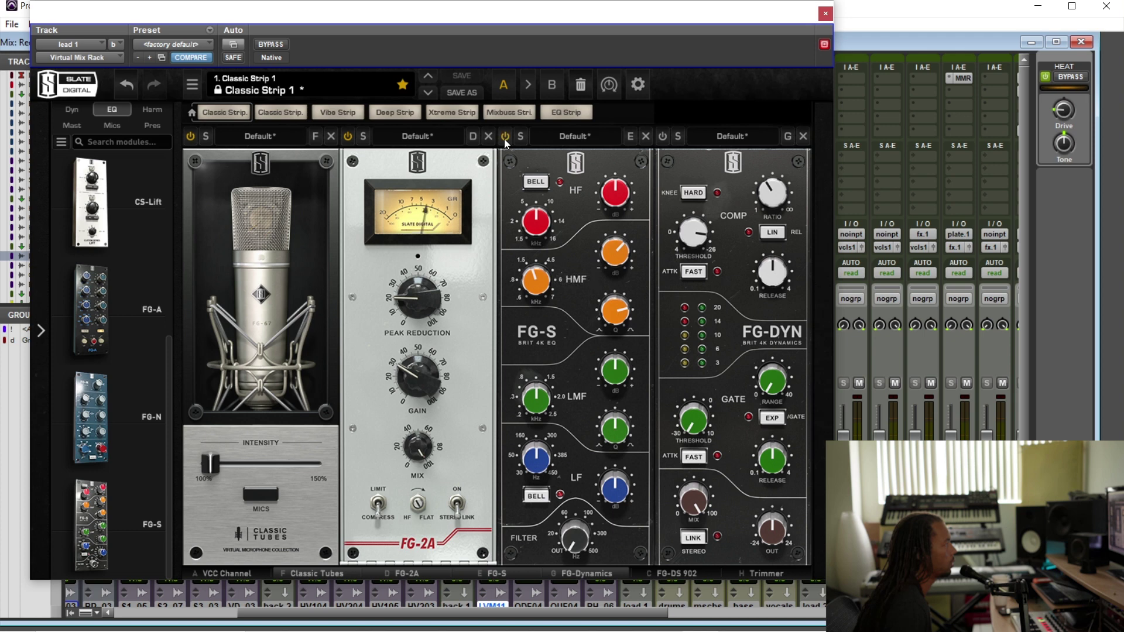
left_click_drag(607, 257, 607, 258)
mouse_move(607, 253)
mouse_move(607, 253)
left_mouse_down()
mouse_move(603, 299)
mouse_move(596, 251)
left_mouse_up()
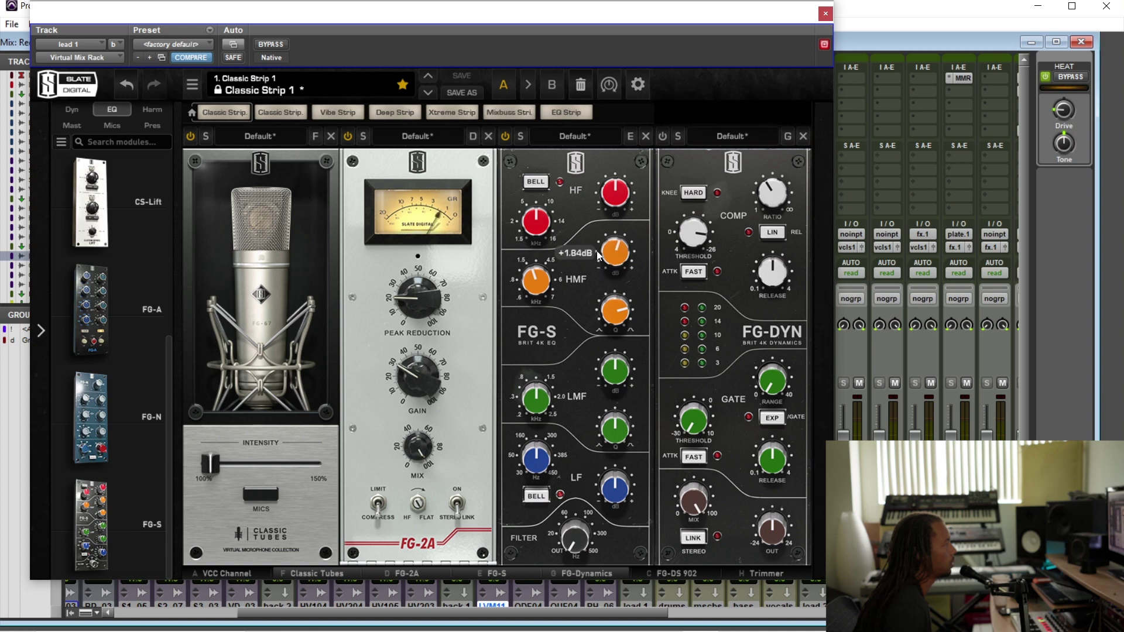
Check the lead vocal in the full mix with the FG-S equalizer bypassed and engaged.
left_click(825, 12)
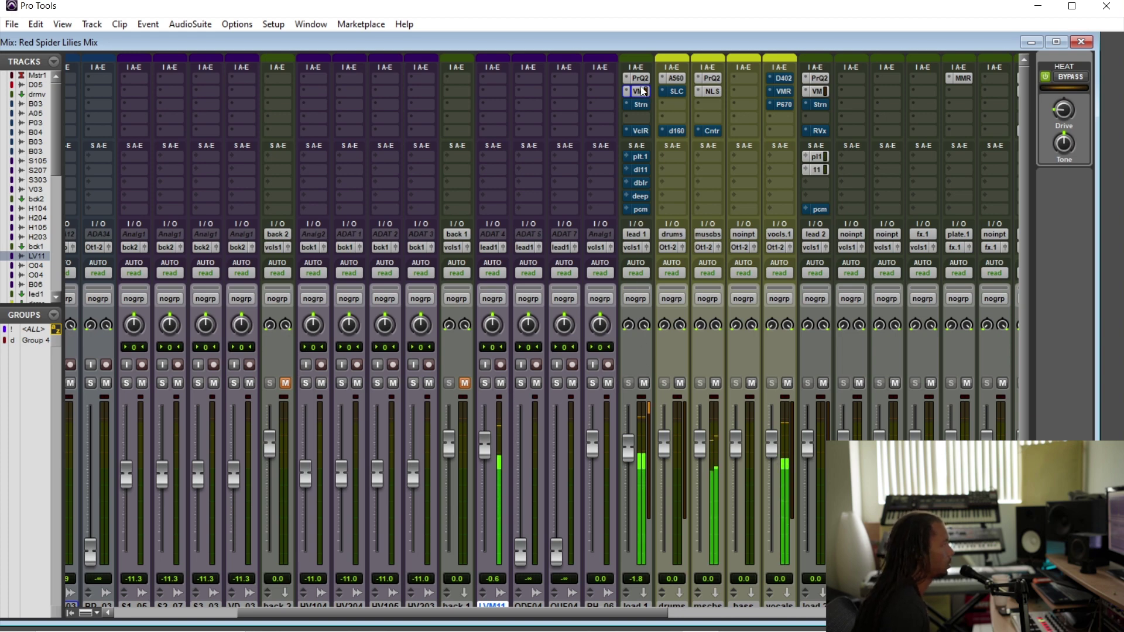
left_click(641, 91)
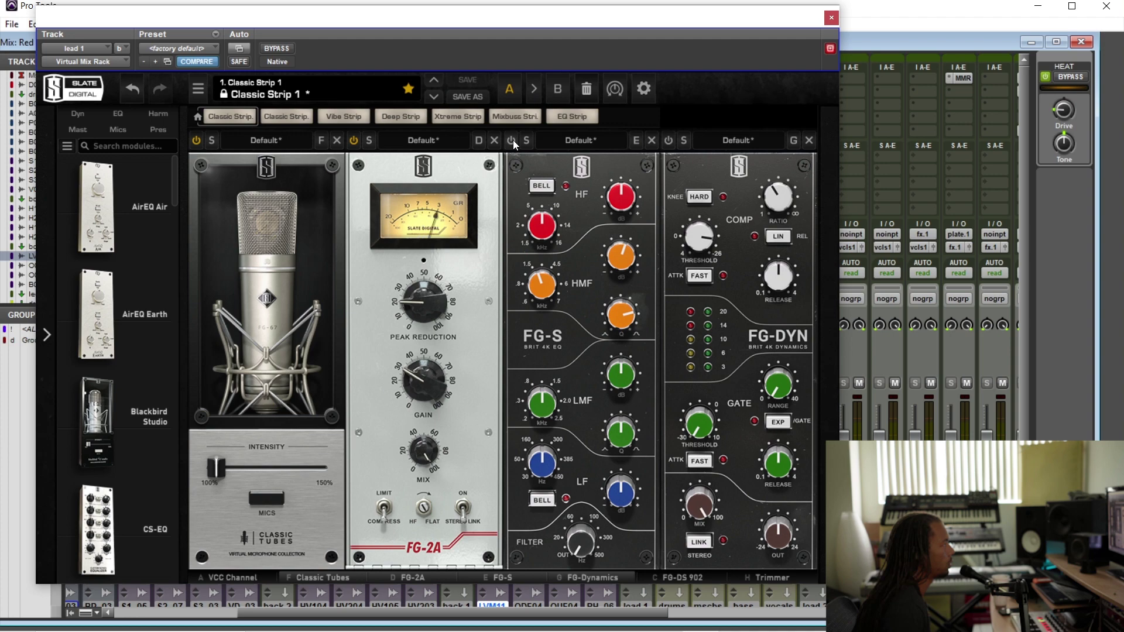
left_click(511, 140)
left_click(829, 18)
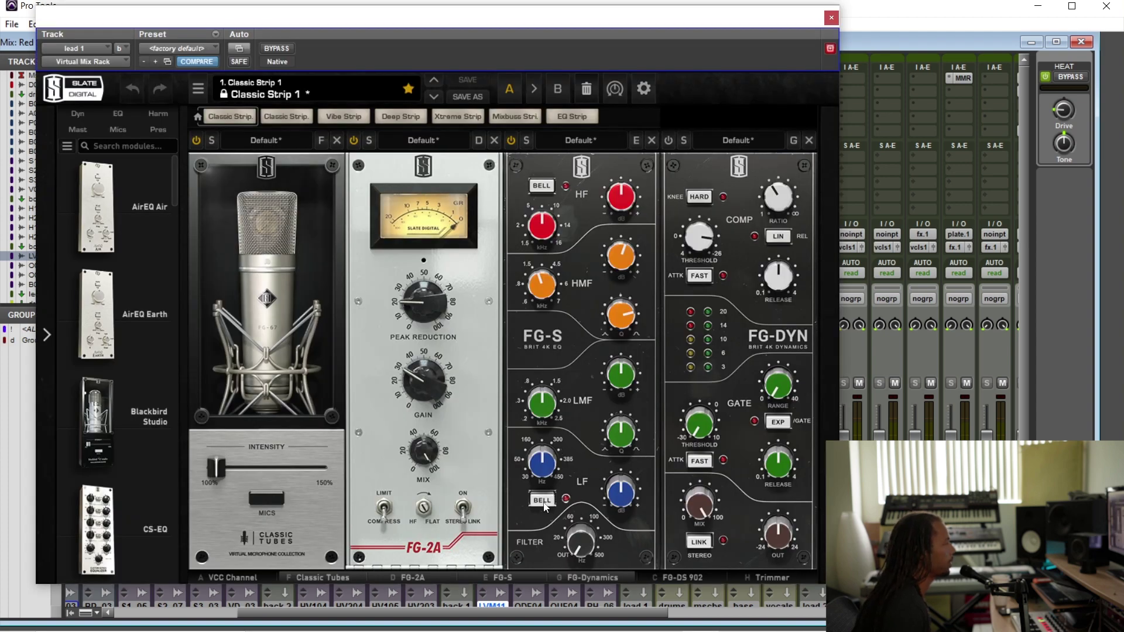
Tune the FG-S LF band's frequency on the lead vocal using a 15 dB cut, and ease the cut.
left_click_drag(543, 477, 612, 483)
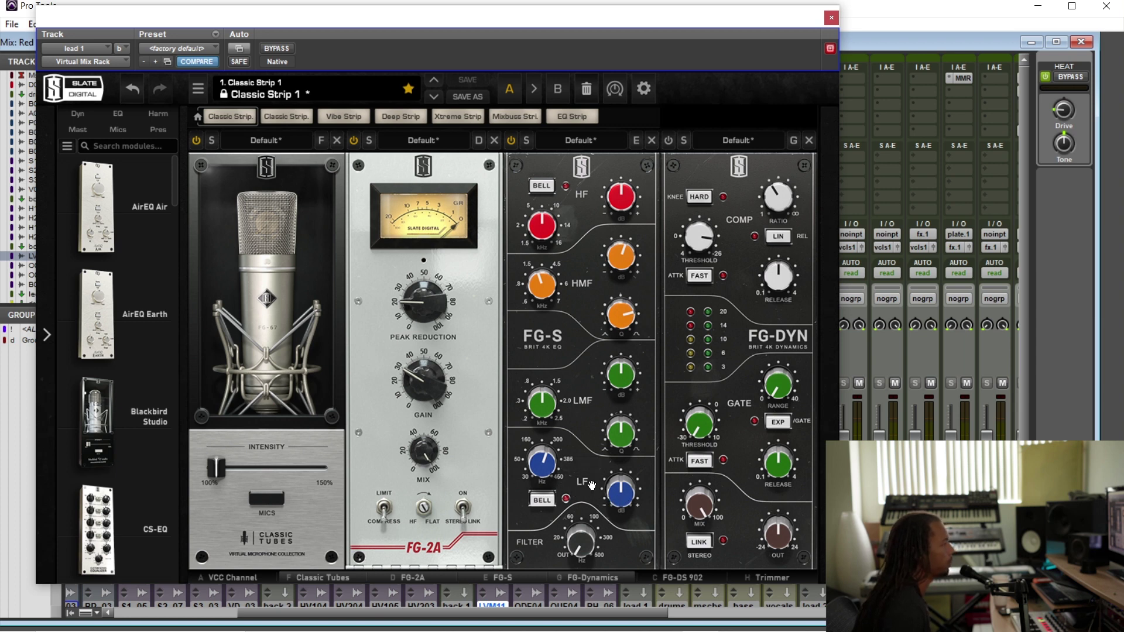
left_click_drag(543, 464, 560, 565)
left_click_drag(619, 507, 619, 526)
left_click_drag(543, 463, 570, 408)
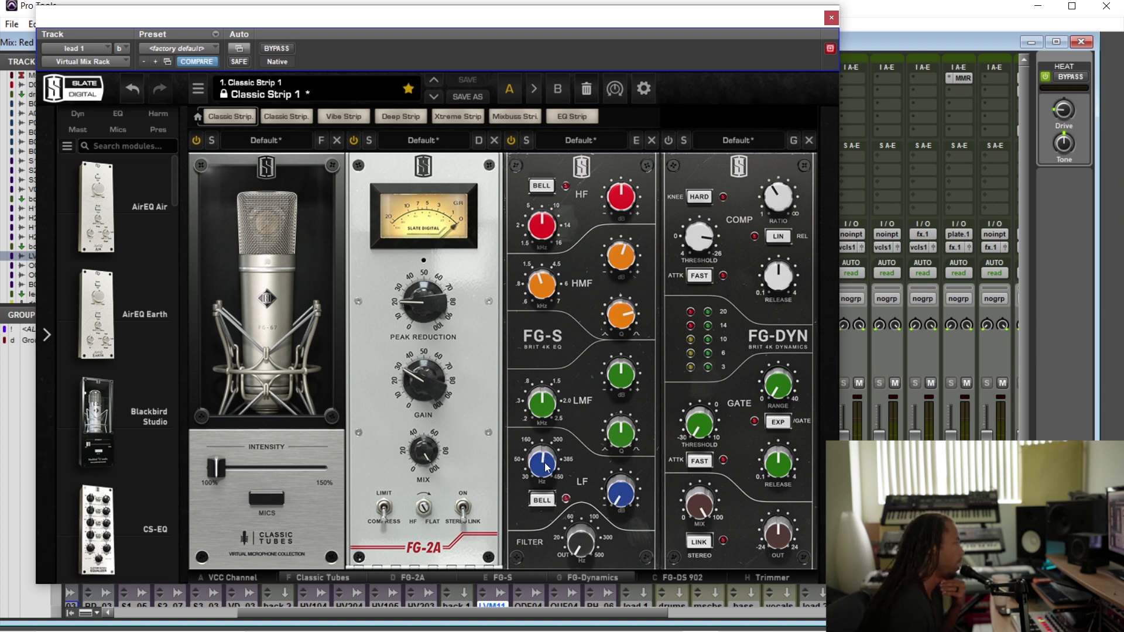
mouse_move(543, 476)
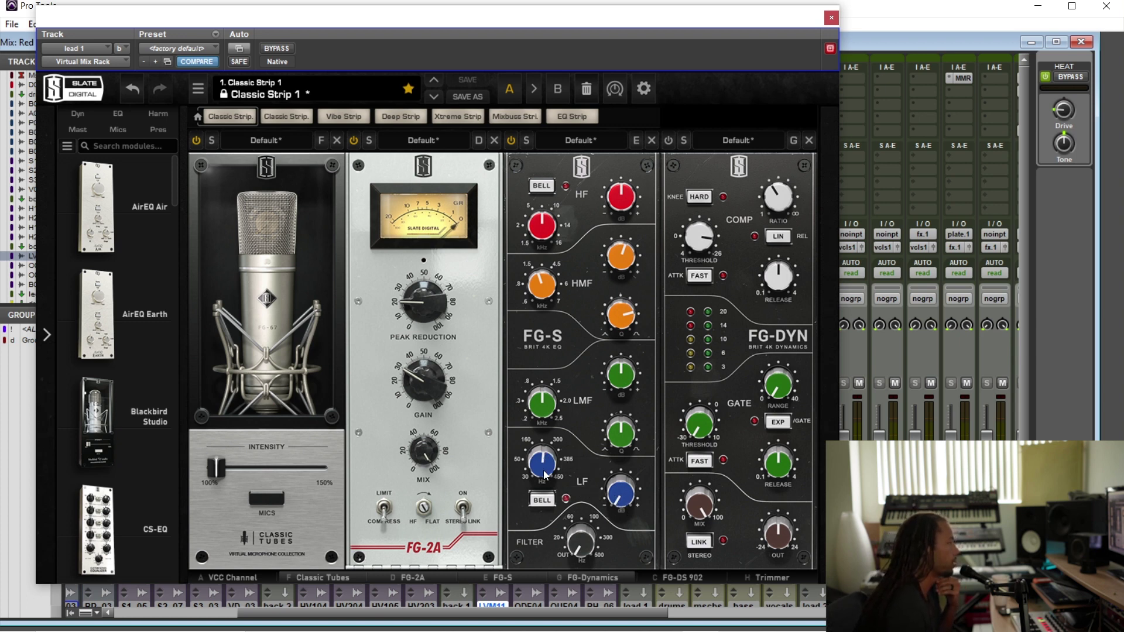
mouse_move(628, 492)
mouse_move(629, 510)
left_mouse_down()
mouse_move(633, 468)
mouse_move(634, 530)
left_mouse_up()
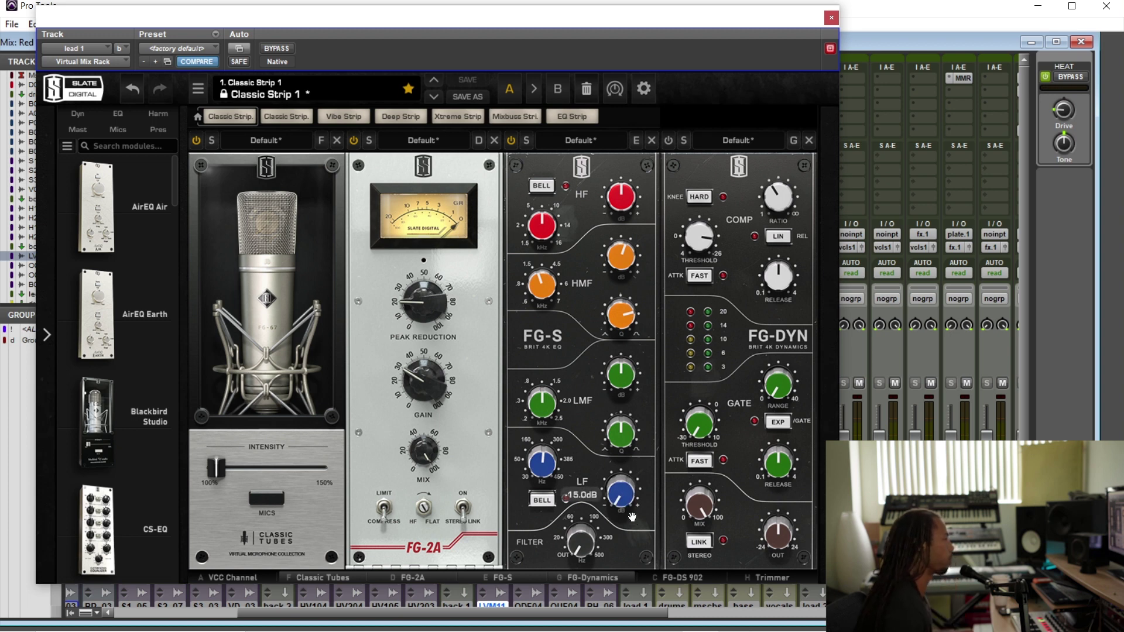
mouse_move(627, 502)
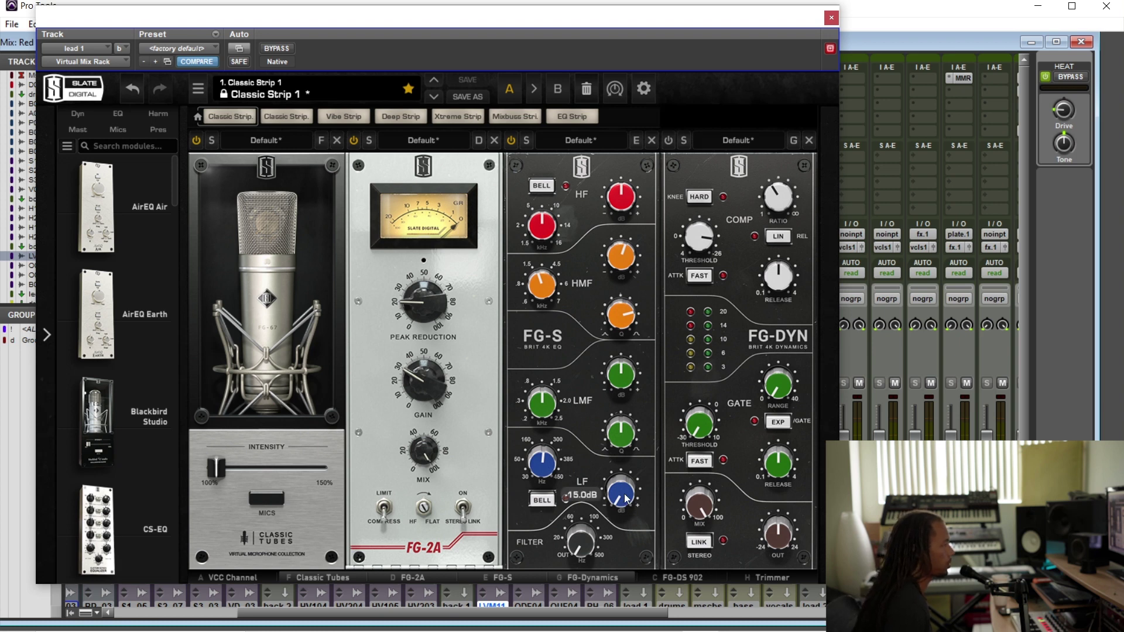
left_click_drag(625, 498, 642, 462)
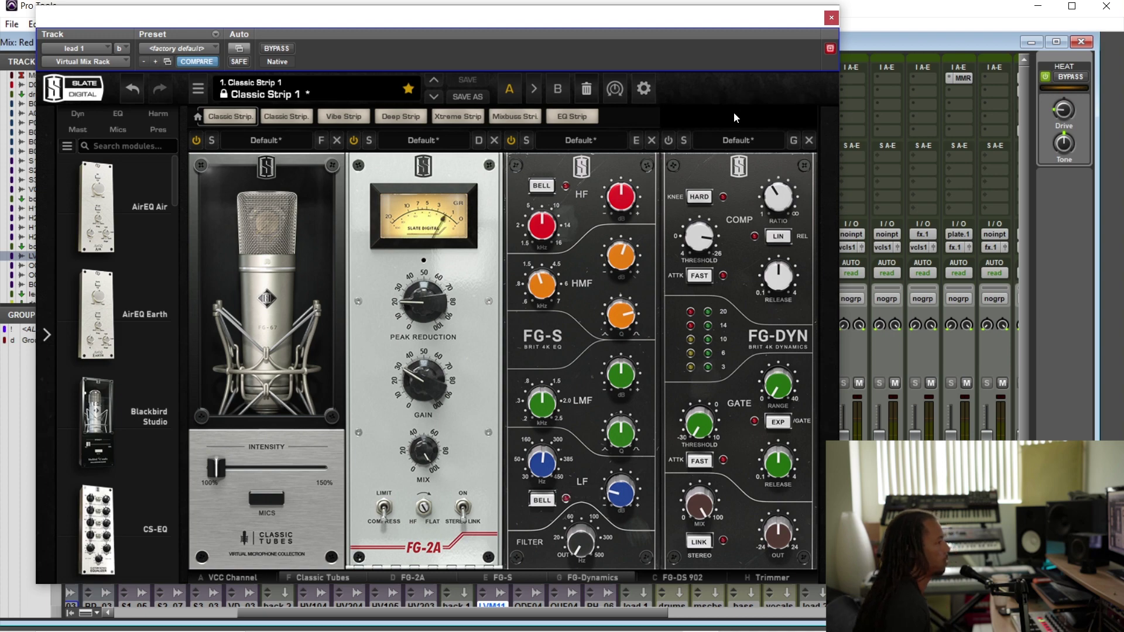
Take the main lead vocal out of solo and raise the lead 1 fader slightly in the full mix.
left_click(831, 18)
left_click(486, 383)
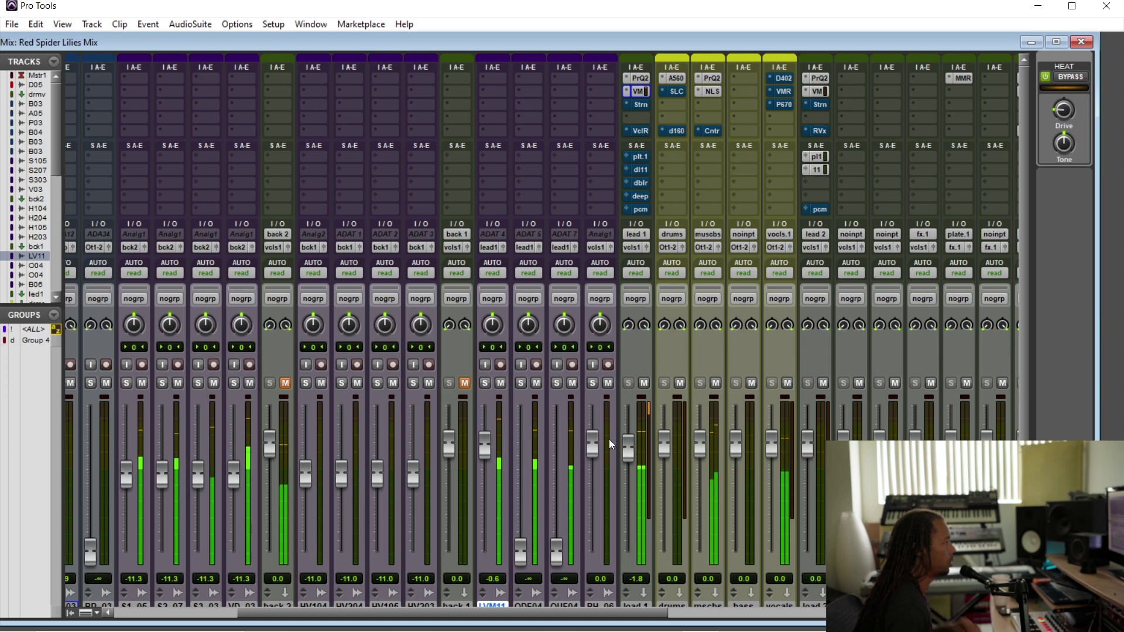
left_click_drag(628, 442, 629, 438)
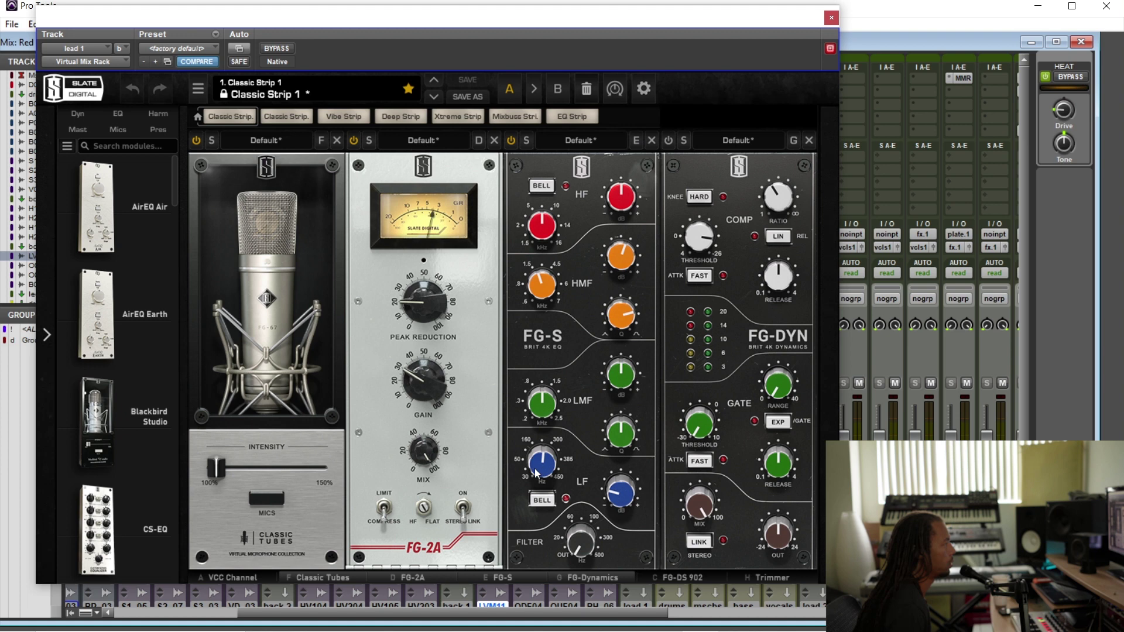
Raise the FG-S LF frequency slightly and set the band's gain to -7.78 dB.
mouse_move(536, 469)
left_click_drag(536, 467, 537, 463)
left_click_drag(624, 487, 623, 493)
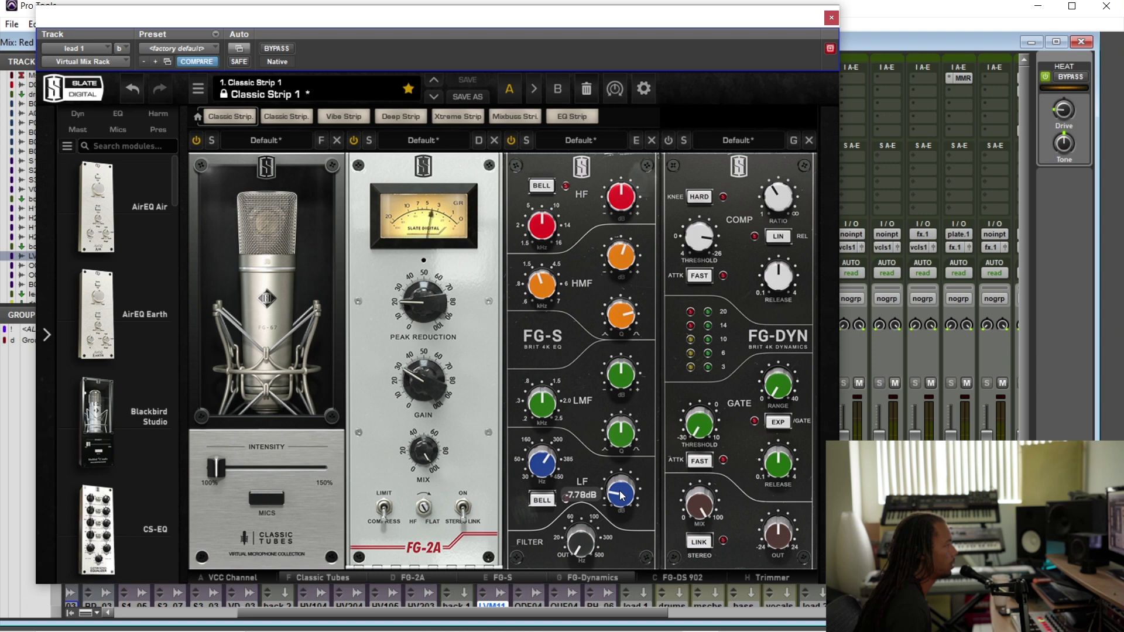
Raise the lead 1 fader to +0.4 dB against the full mix.
left_click(831, 17)
left_click_drag(630, 447, 638, 415)
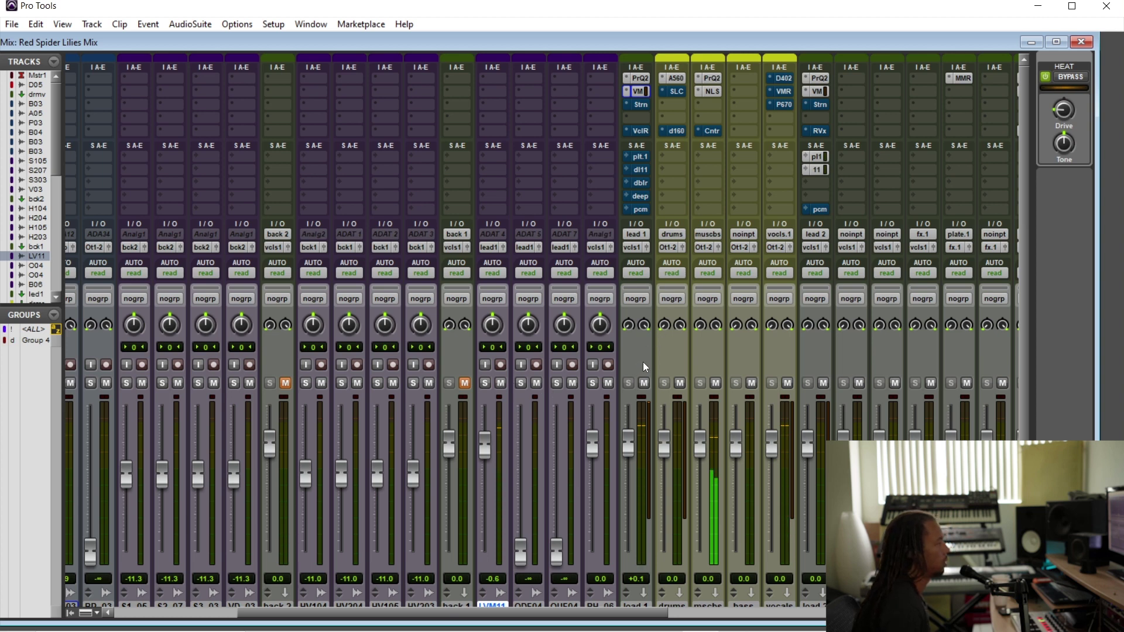
left_click_drag(630, 442, 637, 434)
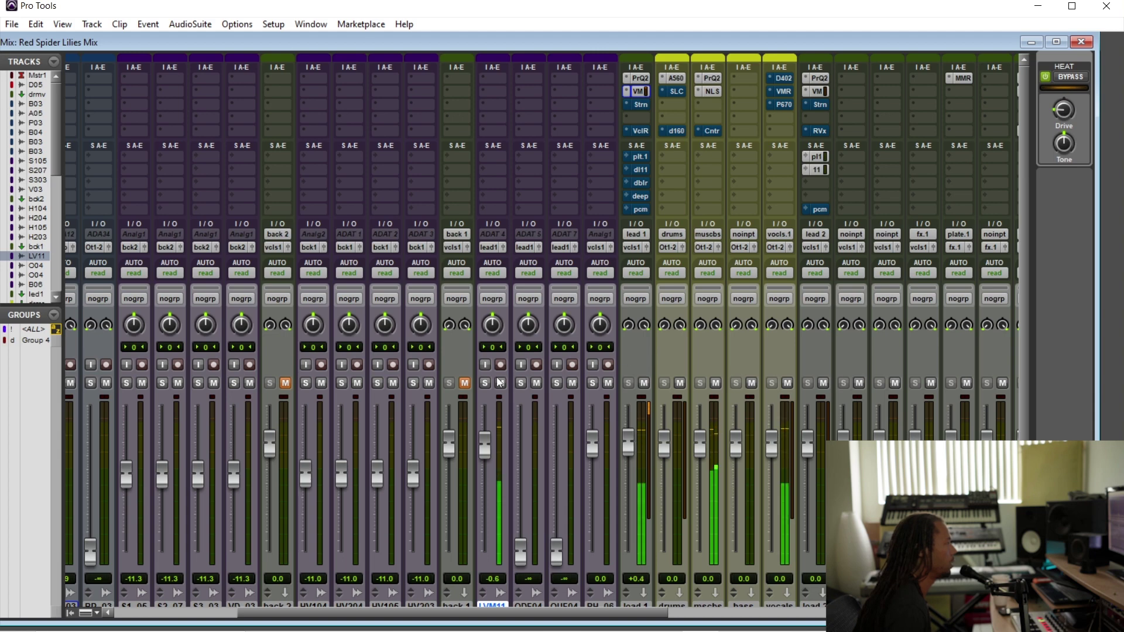
Solo the main lead vocal and move the FG-DS 902 module between the FG-S and FG-Dynamics modules.
key("shift+s")
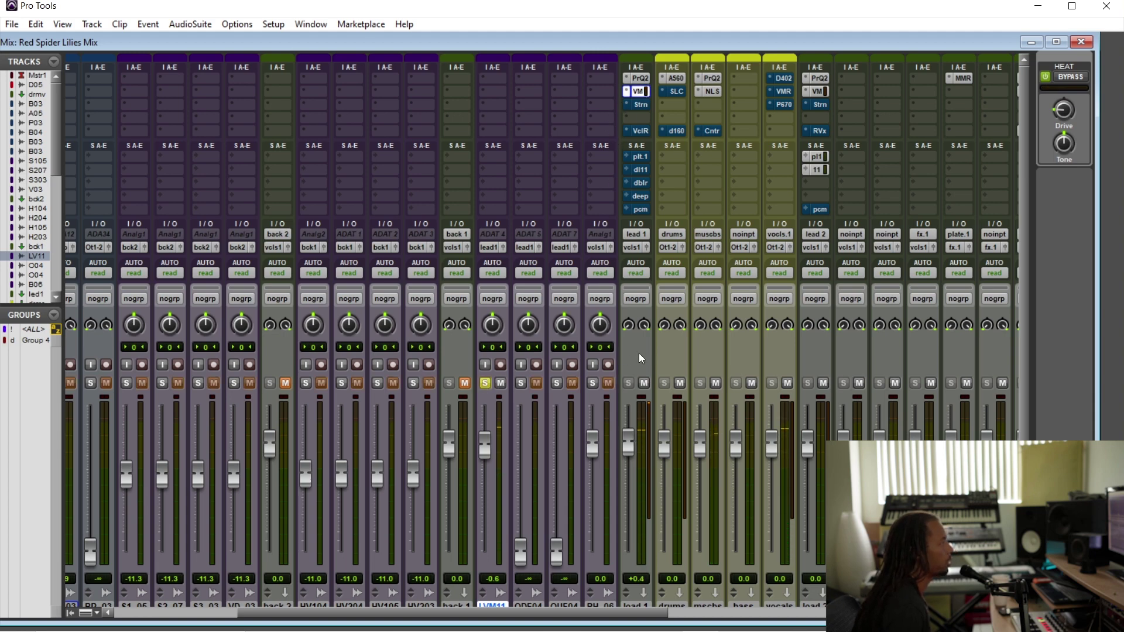
key("ctrl+alt+w")
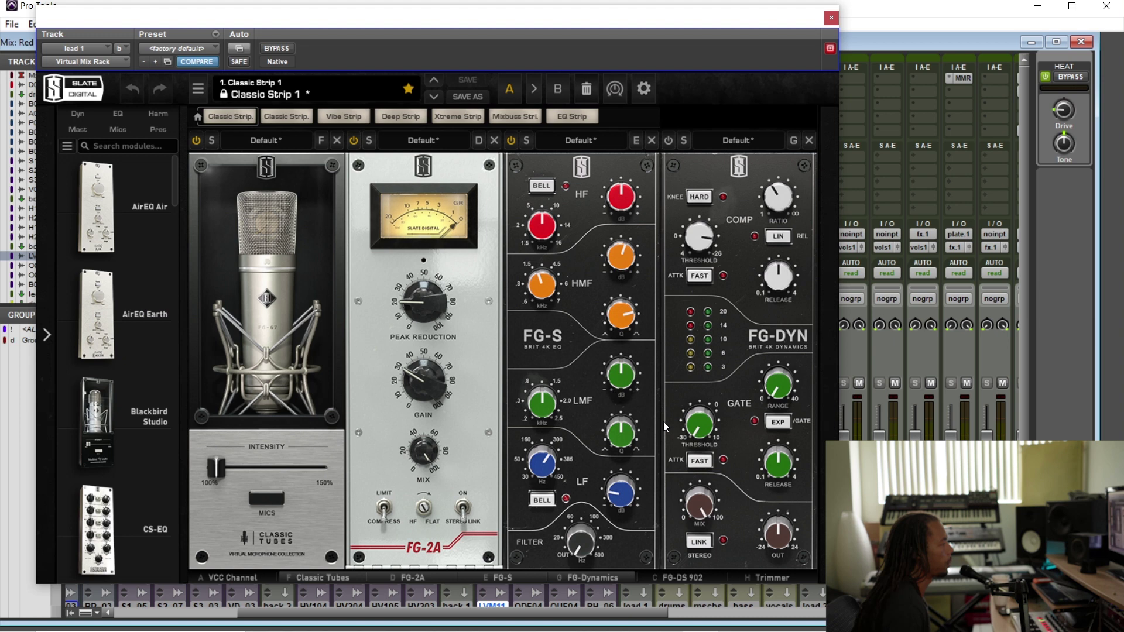
left_click(676, 578)
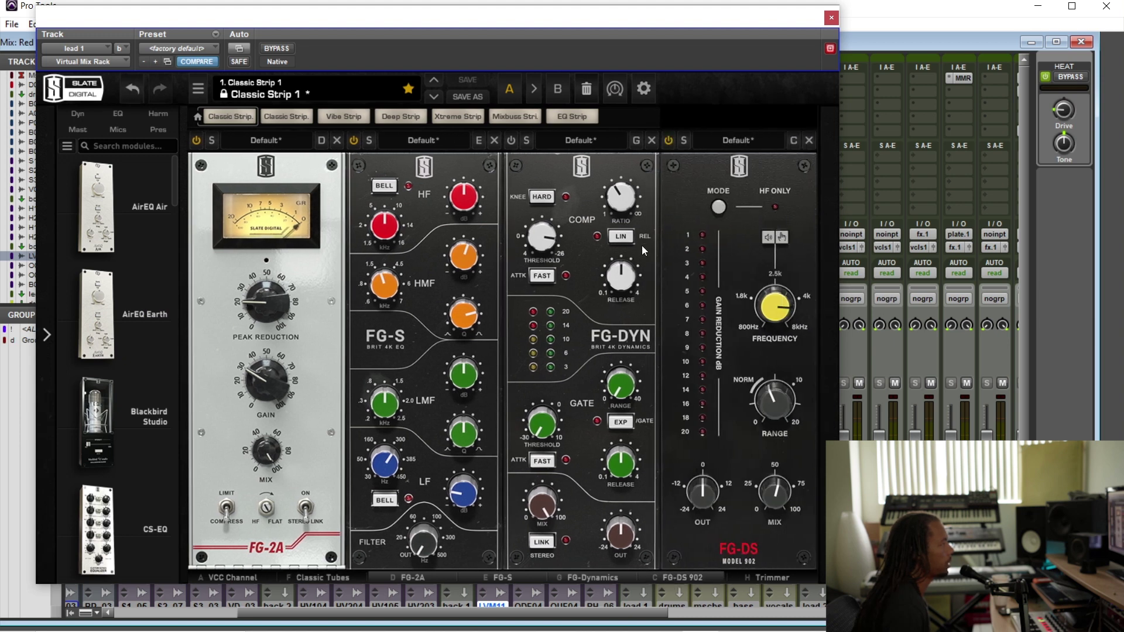
left_click_drag(696, 182, 546, 185)
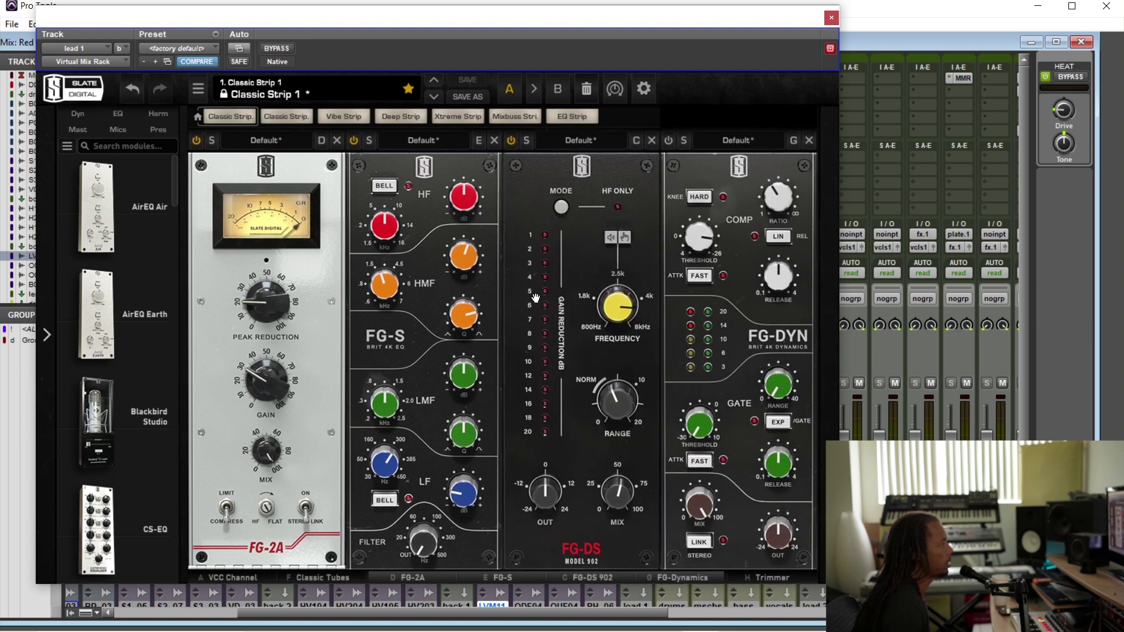
Switch the FG-DS 902 de-esser to HF-only mode and lower its range and mix.
mouse_move(601, 320)
left_click_drag(615, 491, 611, 541)
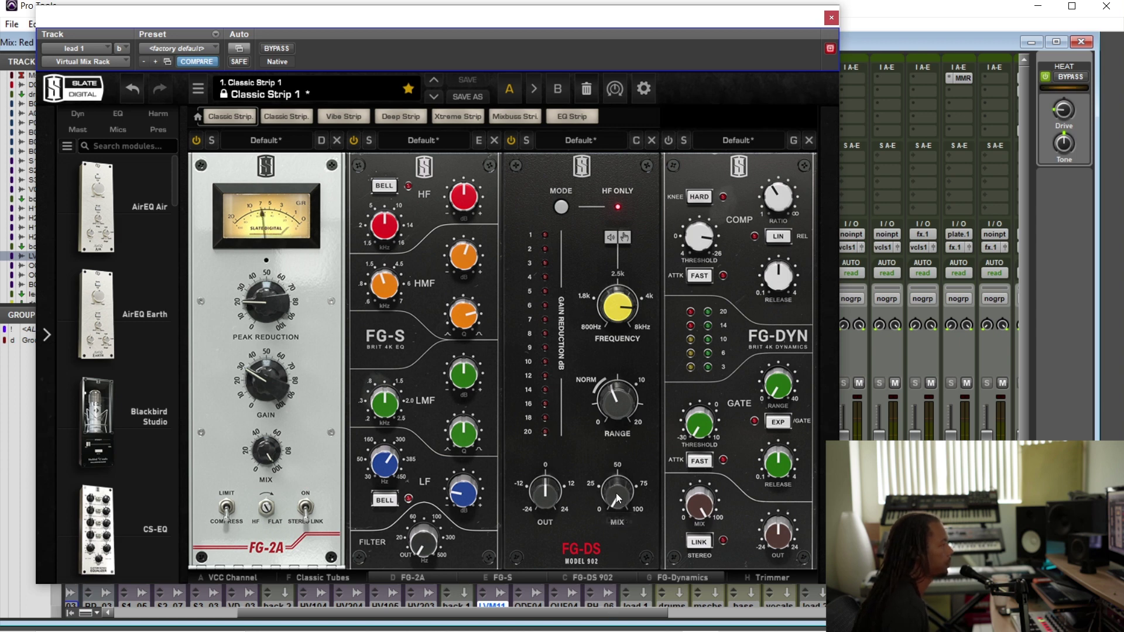
left_click_drag(623, 495, 617, 438)
left_click_drag(621, 501, 641, 423)
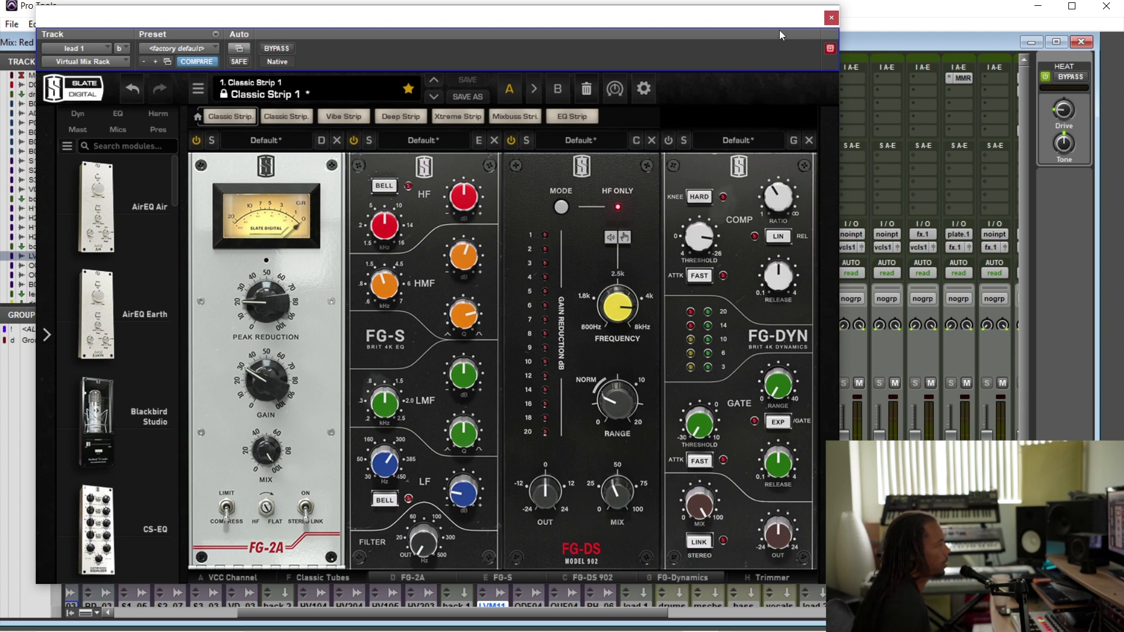
left_click(831, 18)
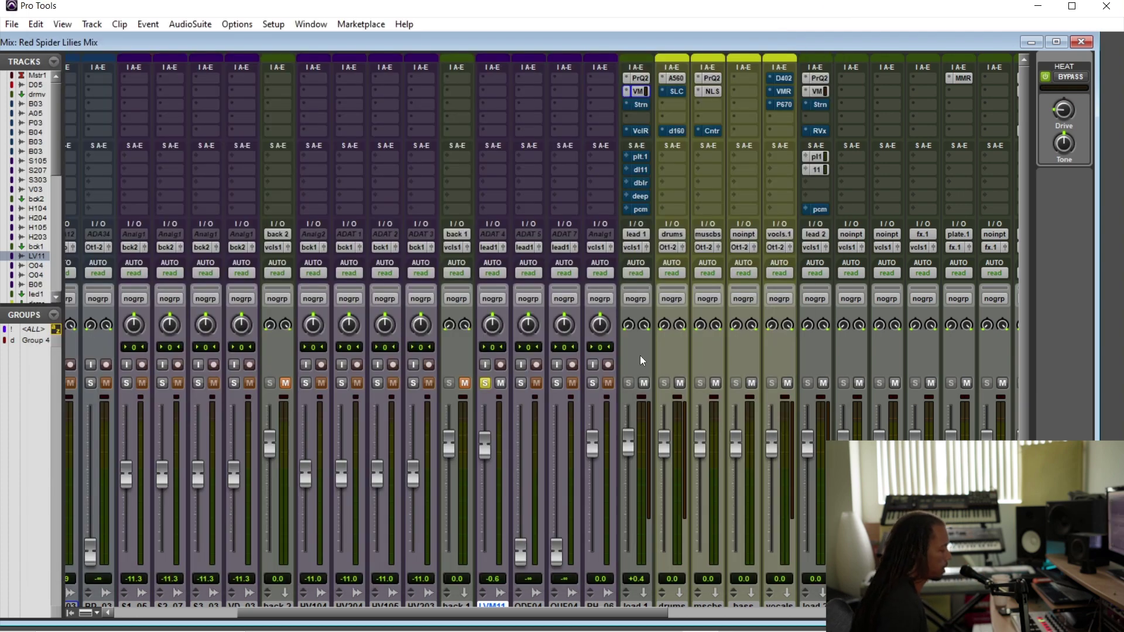
Play the song from 0:37.888 and take LeadVoclMn_11 out of solo to check the de-essed vocal in context.
key("ctrl+equal")
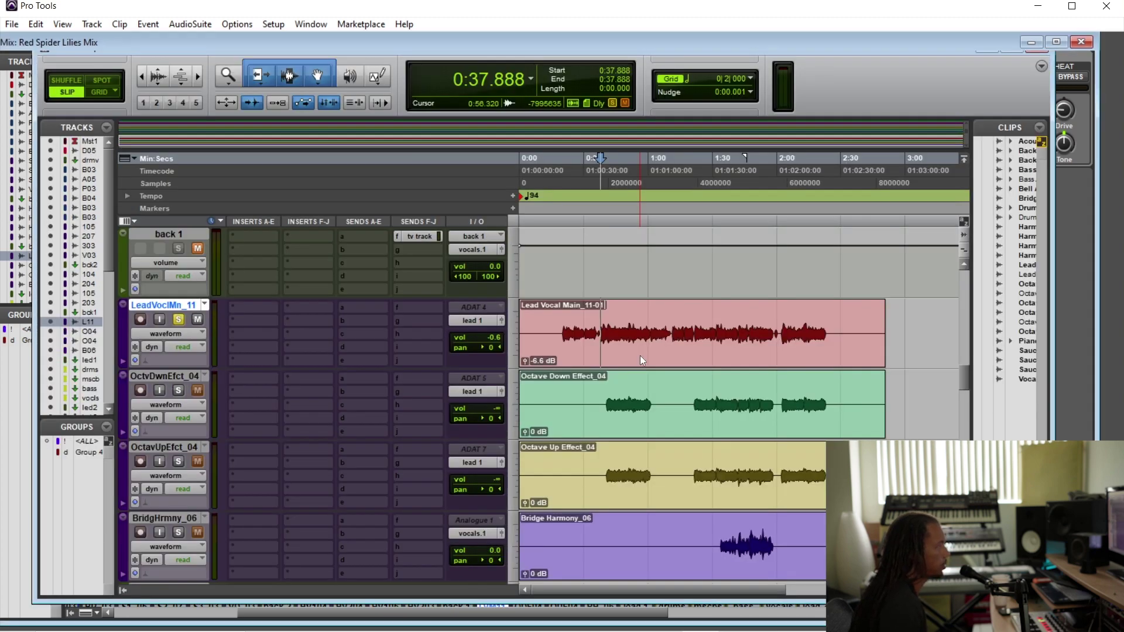
key("ctrl+equal")
key("space")
key("ctrl+equal")
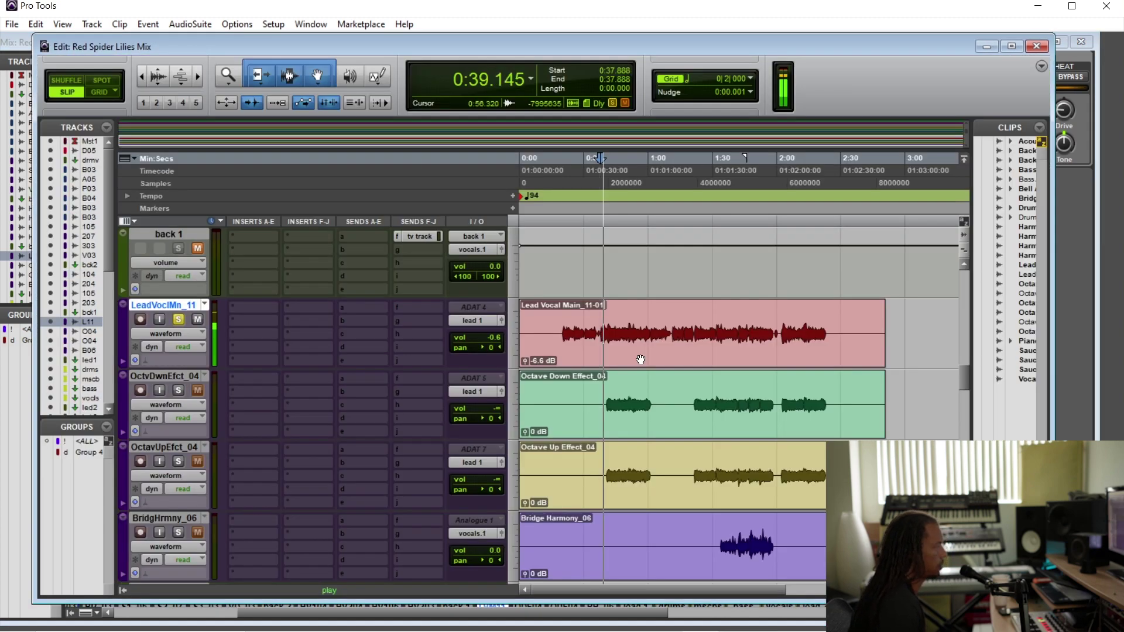
left_click(179, 320)
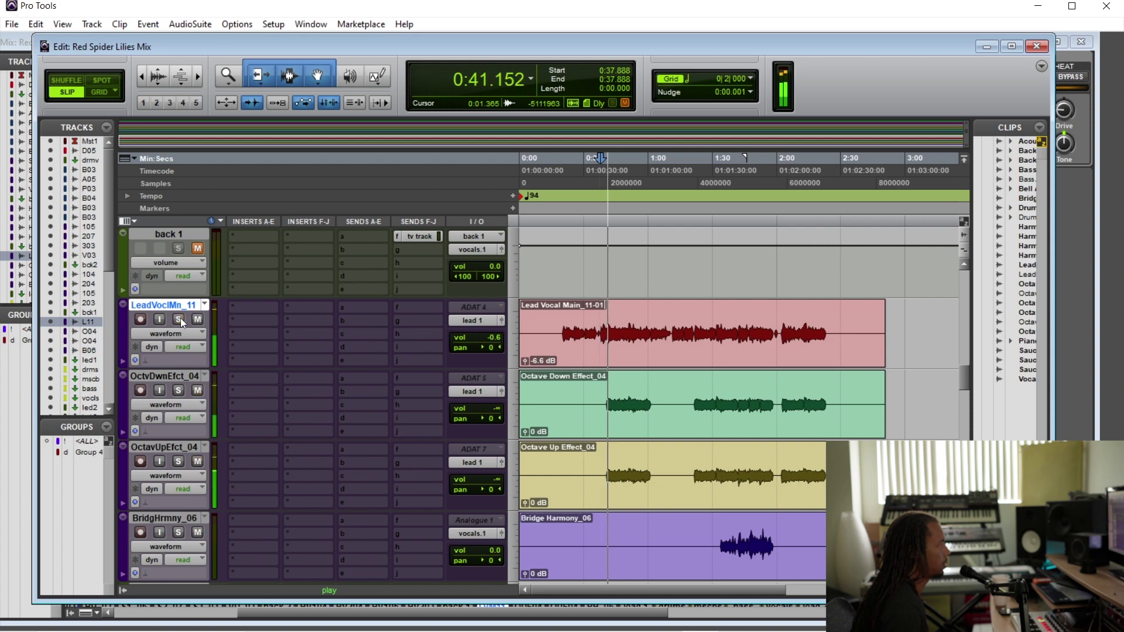
key("ctrl+equal")
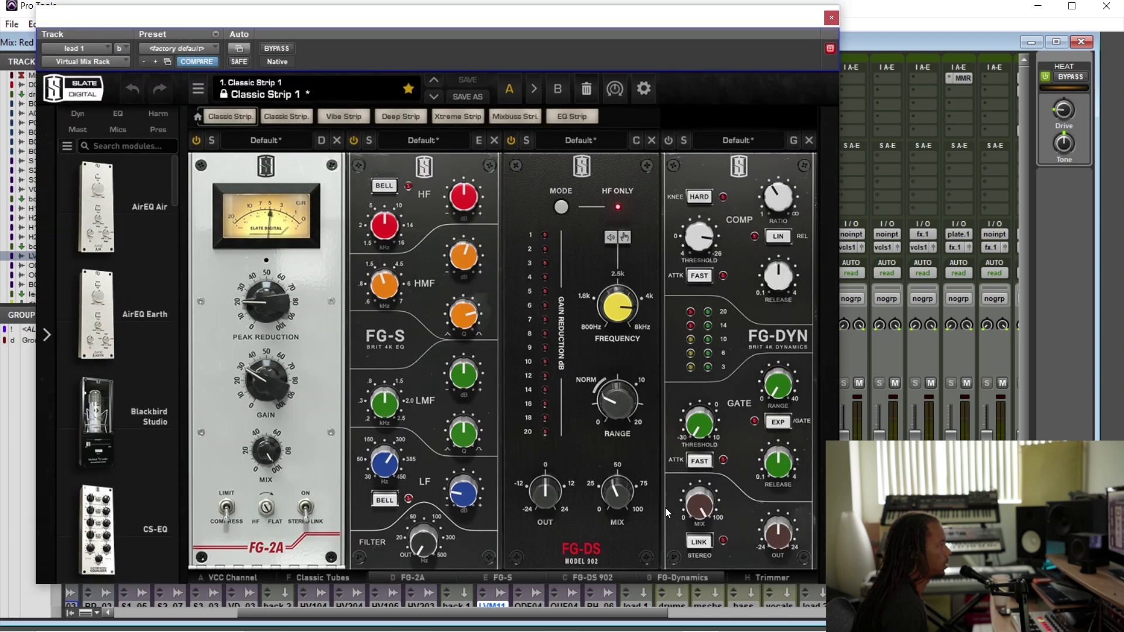
Raise the FG-DS 902 mix to about 54.4%.
left_click_drag(627, 487, 627, 480)
left_click_drag(605, 493, 606, 489)
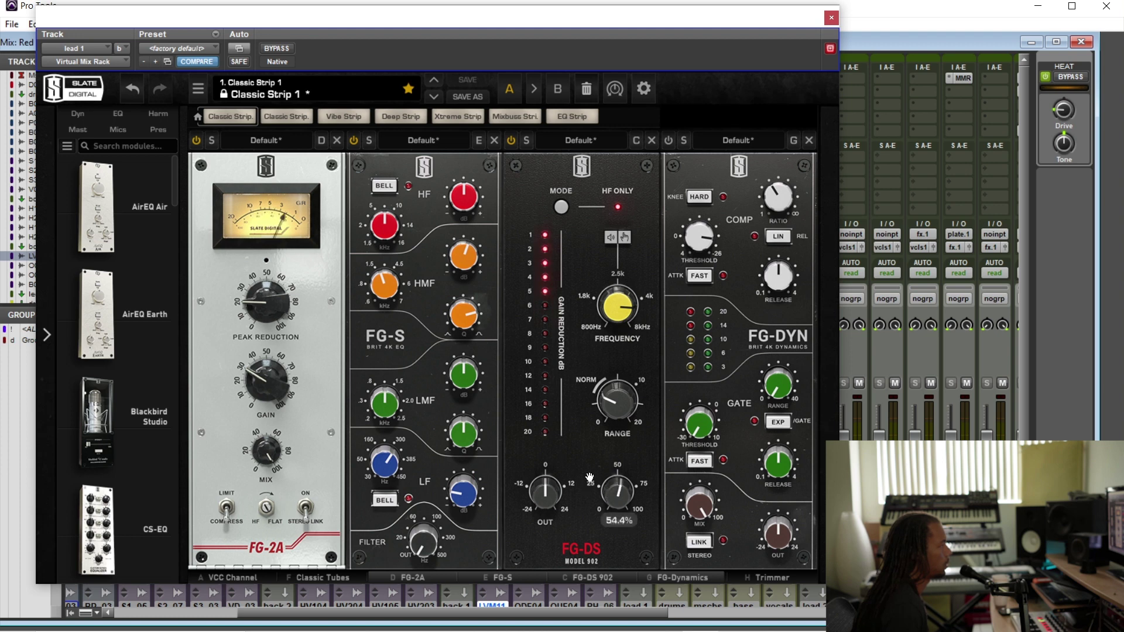
left_click(611, 498)
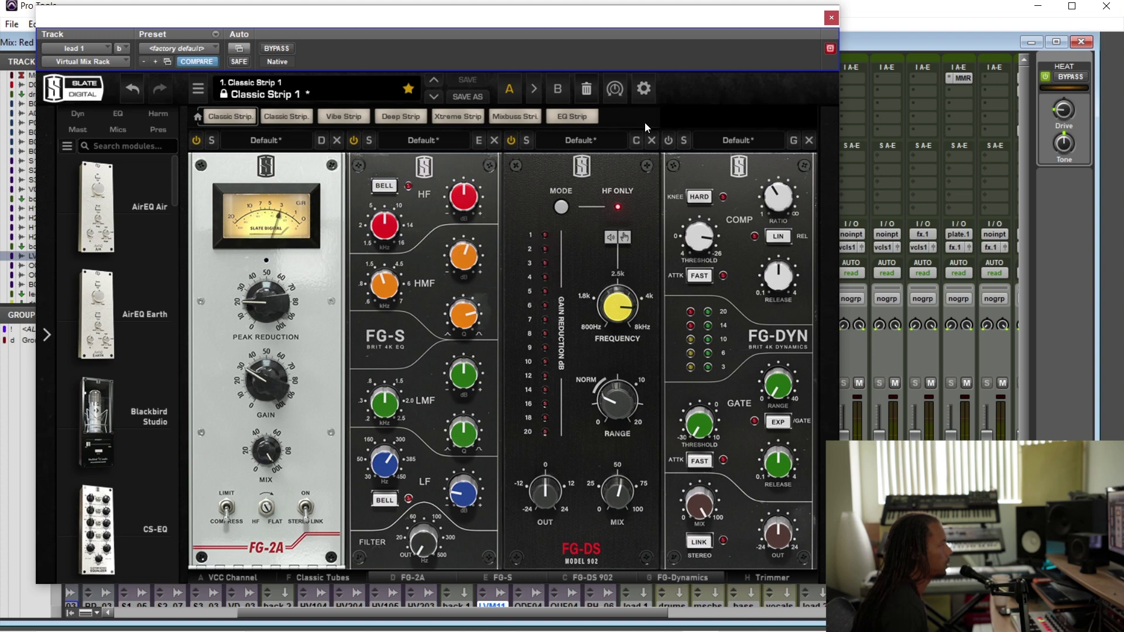
Solo the main lead vocal, raise the FG-S HF frequency and boost the HF band by 1.84 dB.
left_click(831, 17)
left_click(489, 382)
left_click(640, 79)
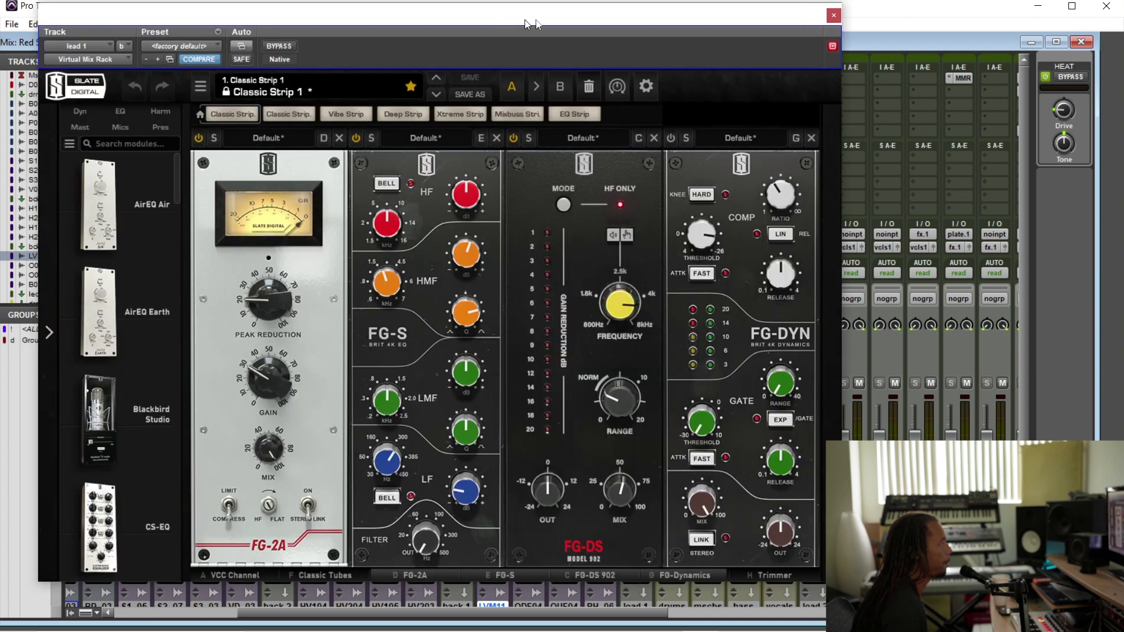
left_click_drag(524, 19, 585, 47)
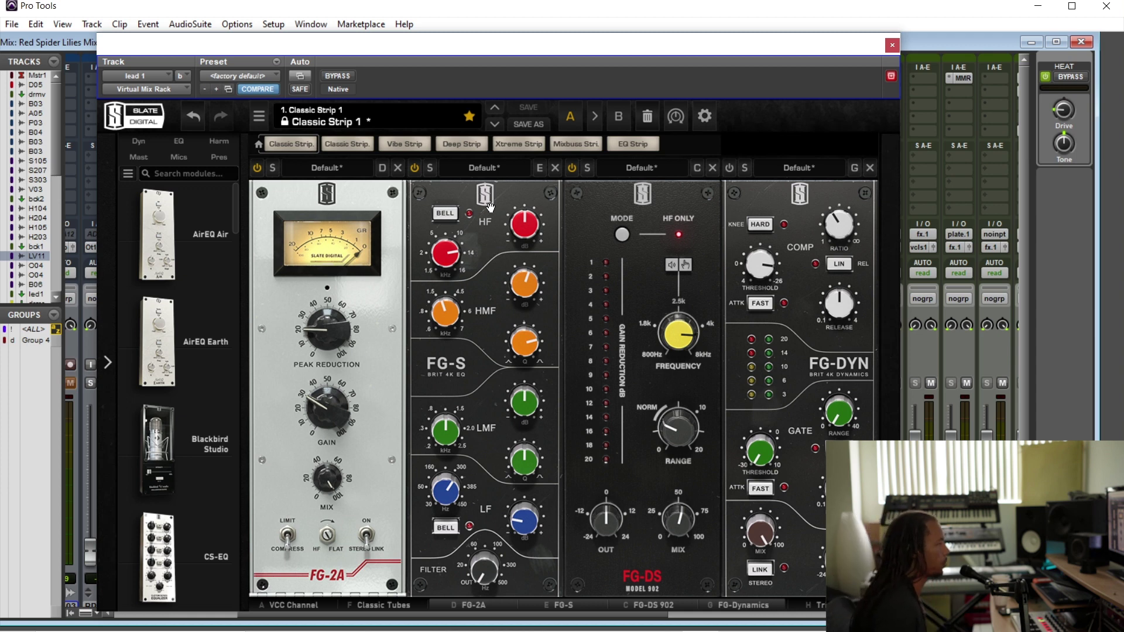
left_click_drag(728, 50, 613, 123)
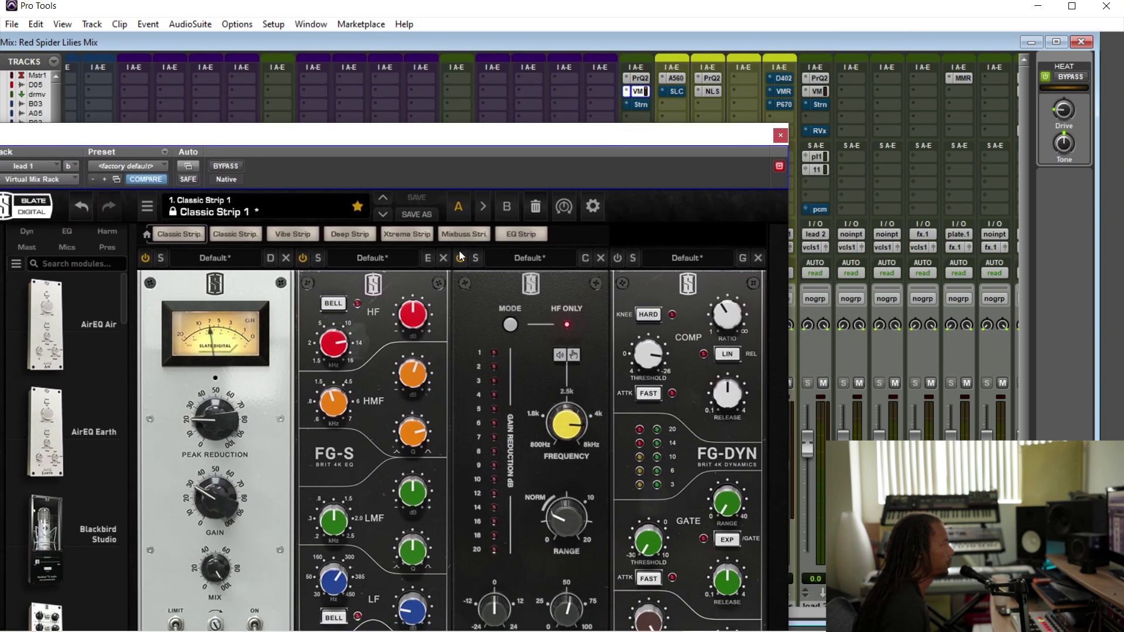
left_click_drag(446, 144, 499, 100)
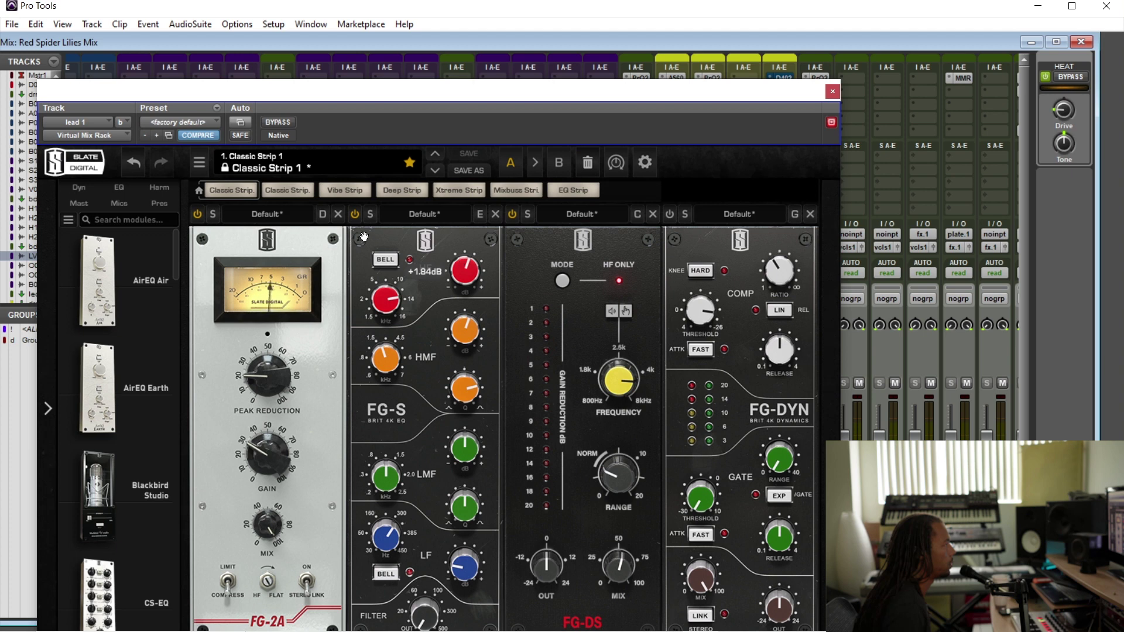
Audition the FG-S HF band with a 15 dB cut and bring its gain back up.
mouse_move(458, 277)
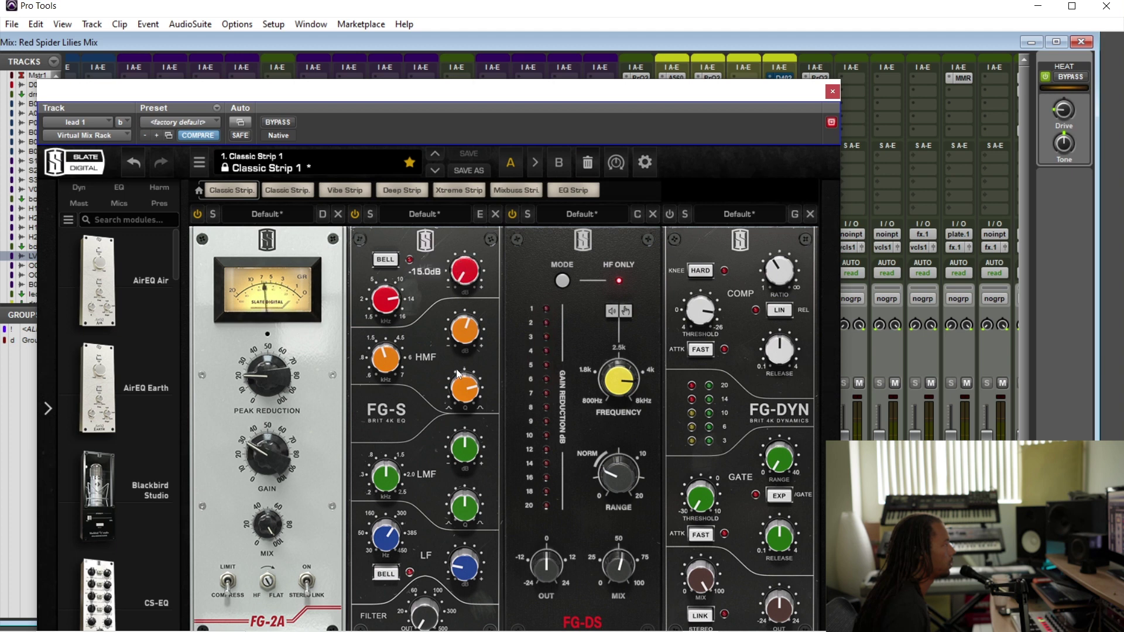
left_click_drag(439, 296, 440, 282)
scroll(441, 263, "up", 1)
left_click_drag(532, 124, 546, 82)
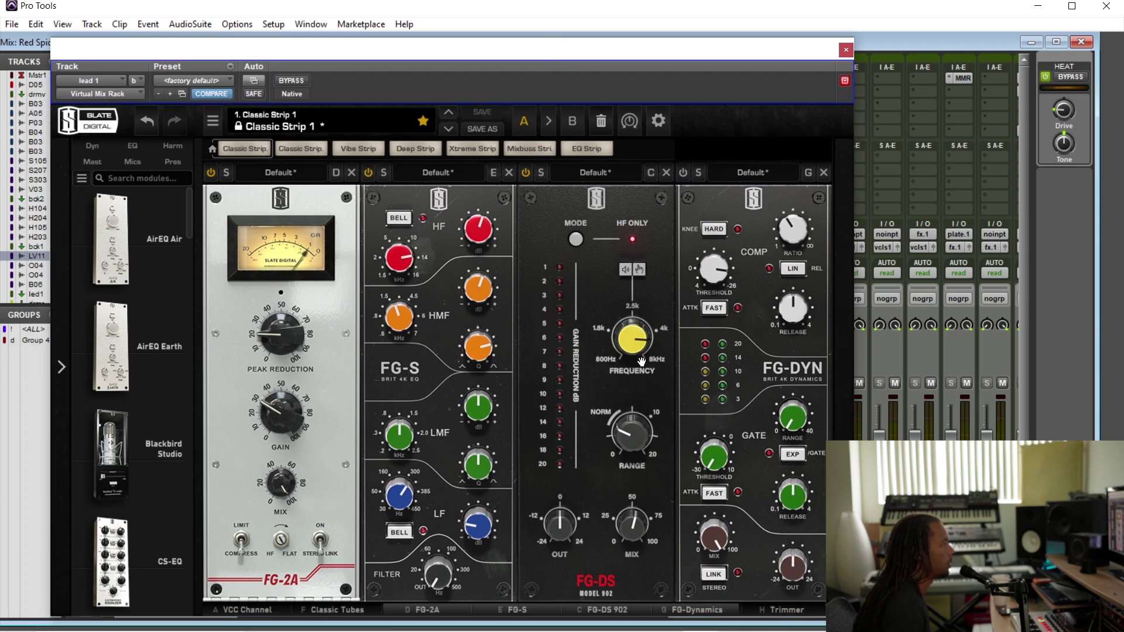
left_click(846, 49)
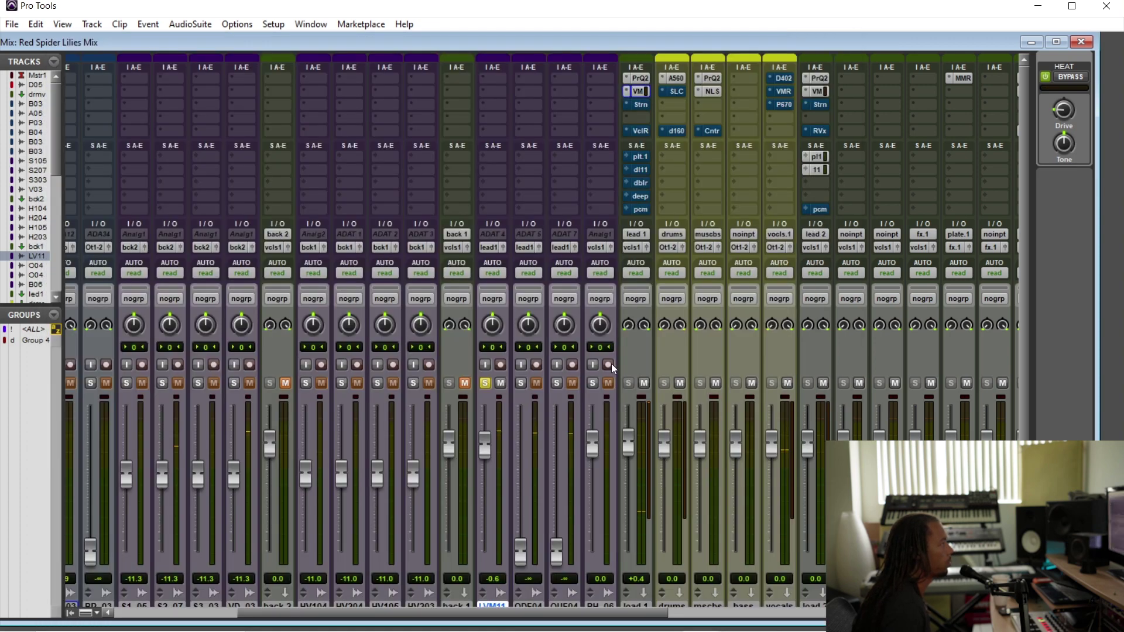
Take the main lead vocal out of solo and play the full mix from 0:37.888 to judge the equalized vocal.
left_click(485, 383)
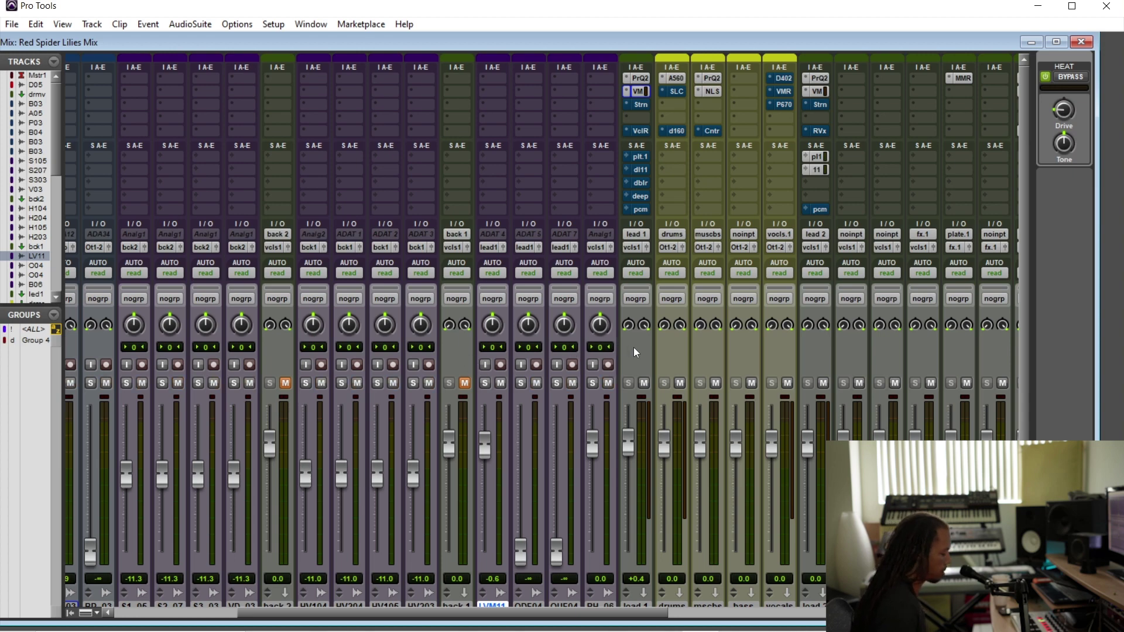
key("ctrl+equal")
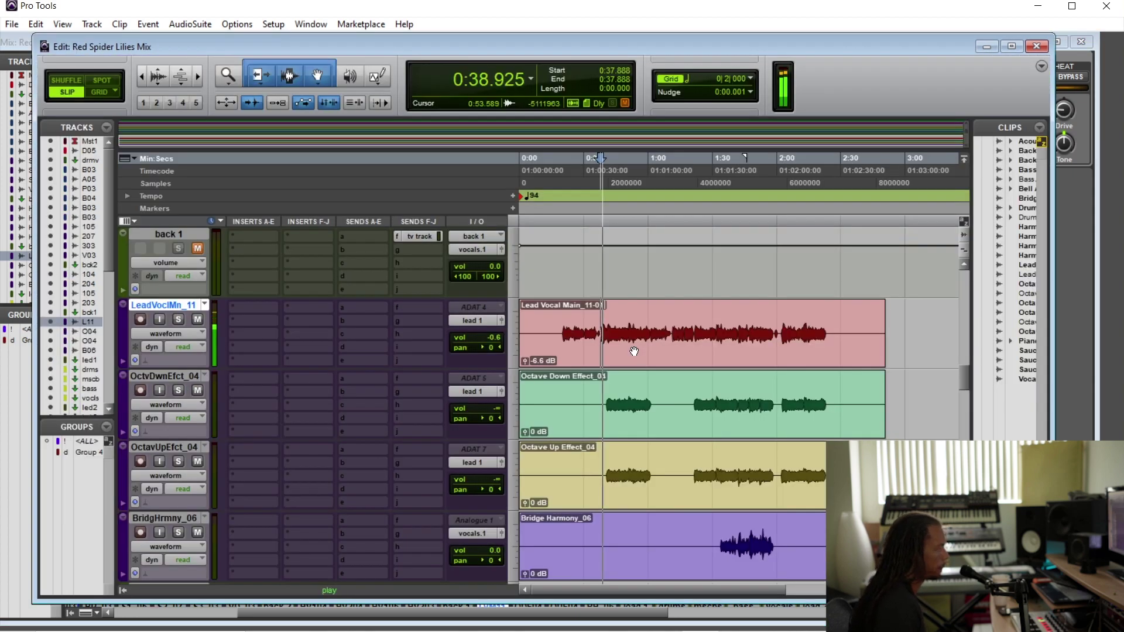
key("ctrl+equal")
key("ctrl+equal")
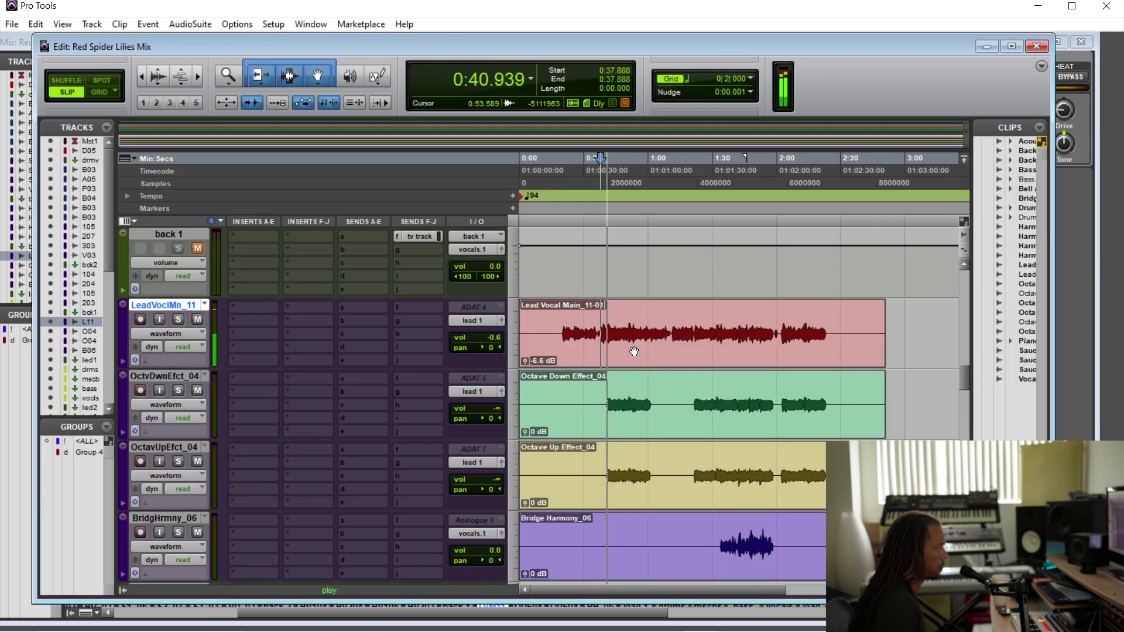
key("ctrl+equal")
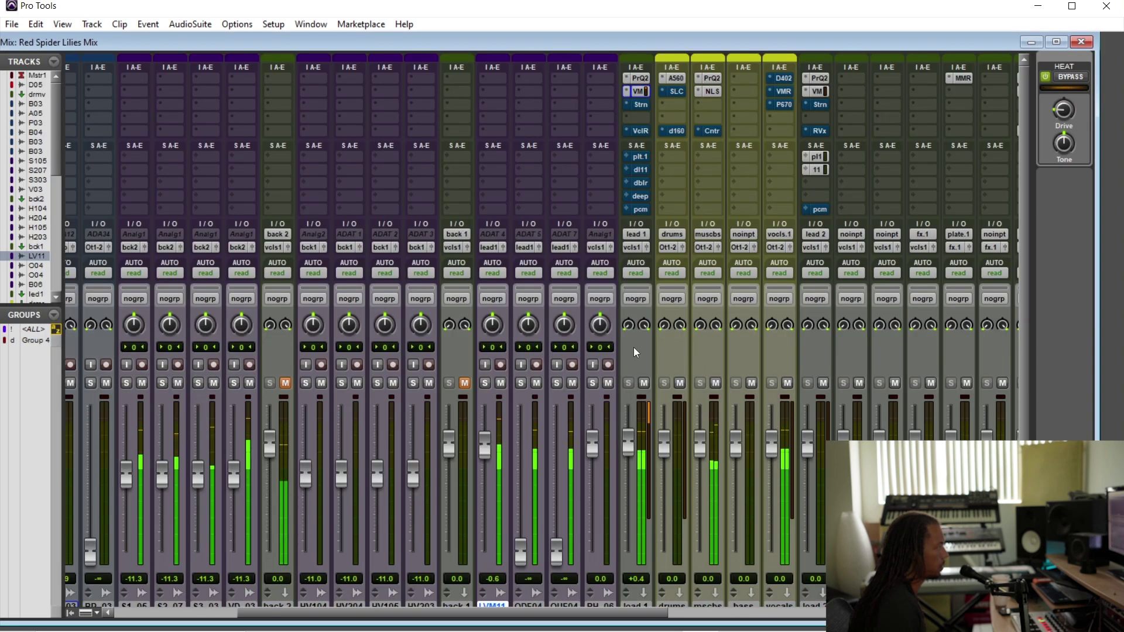
Solo the main lead vocal, add a bell band with Q about 4.06 in lead 1's Pro-Q 2, and sweep it into the 200–500 Hz region.
left_click(486, 383)
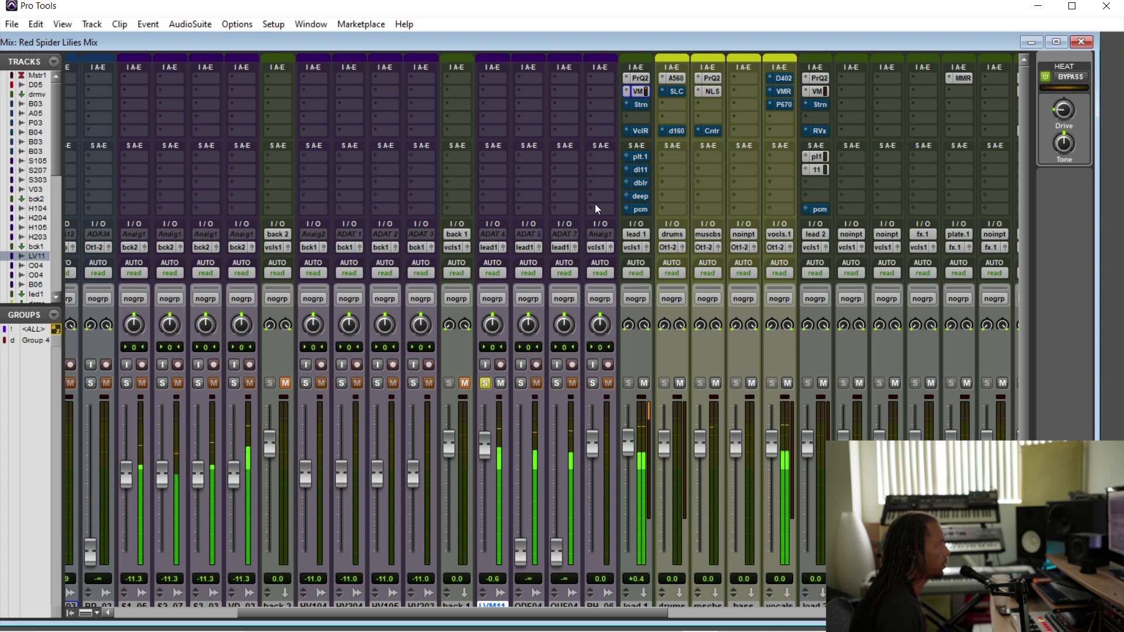
left_click(640, 78)
left_click_drag(290, 242, 305, 236)
scroll(306, 237, "up", 8)
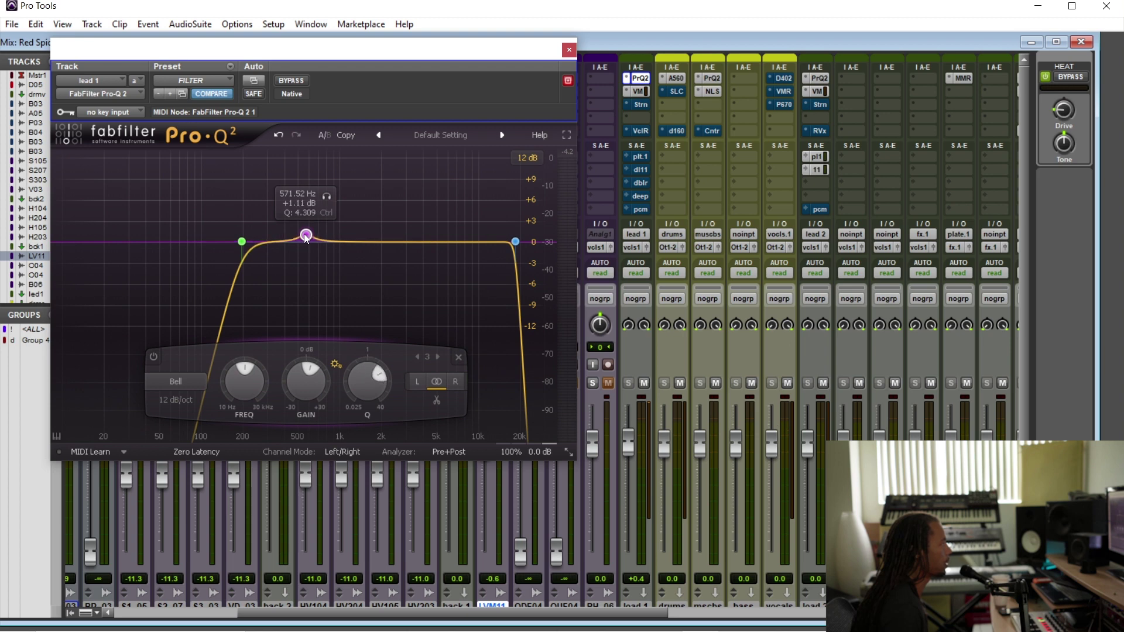
left_click_drag(398, 57, 288, 62)
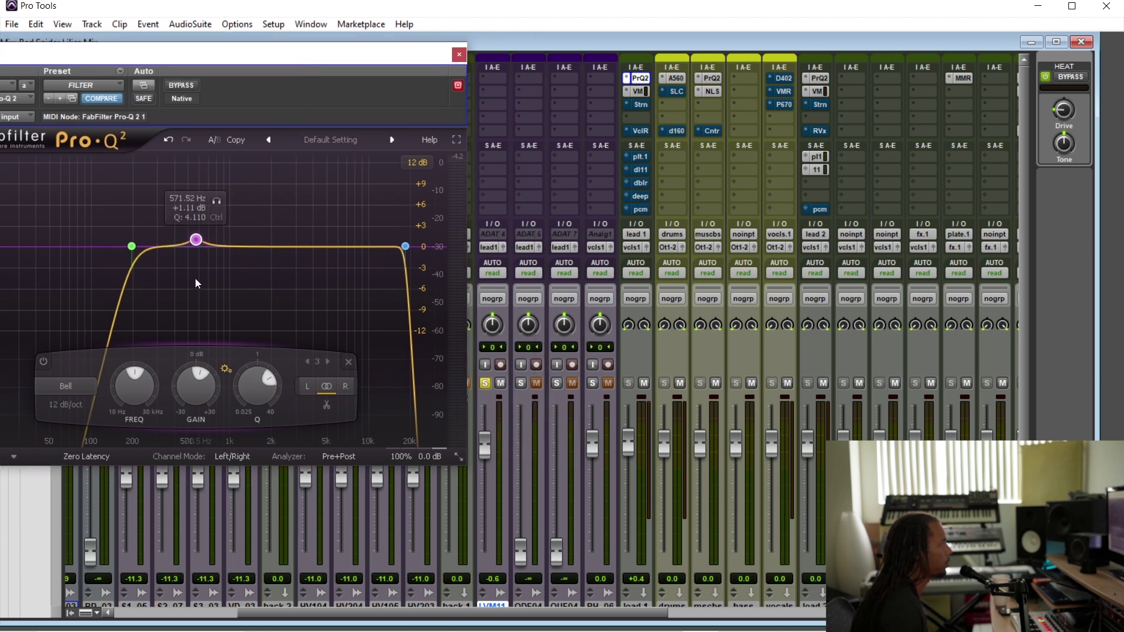
left_click_drag(195, 244, 198, 252)
left_click(220, 209)
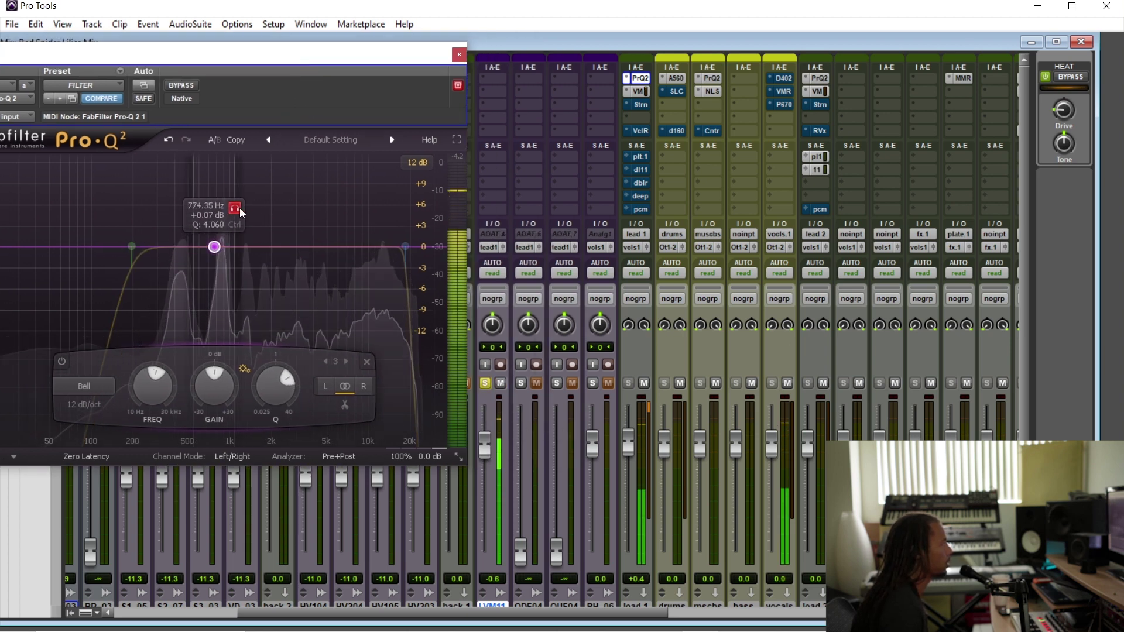
left_click_drag(222, 212, 196, 206)
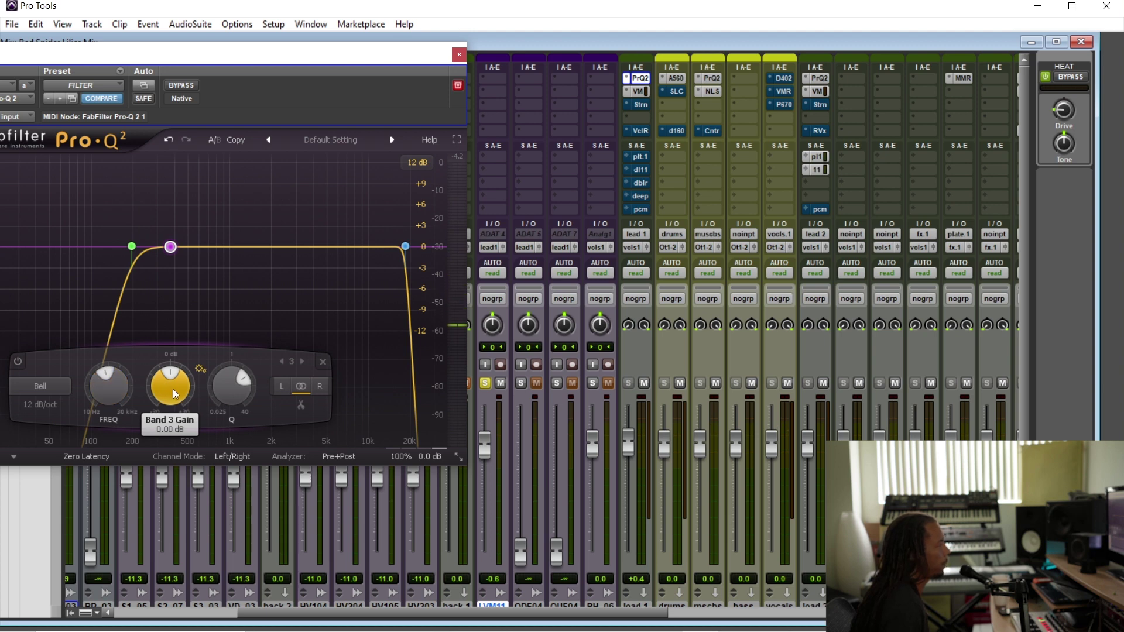
Cut the Pro-Q 2 bell band by about 1.59 dB during playback and return the lead vocal to the full mix.
key("space")
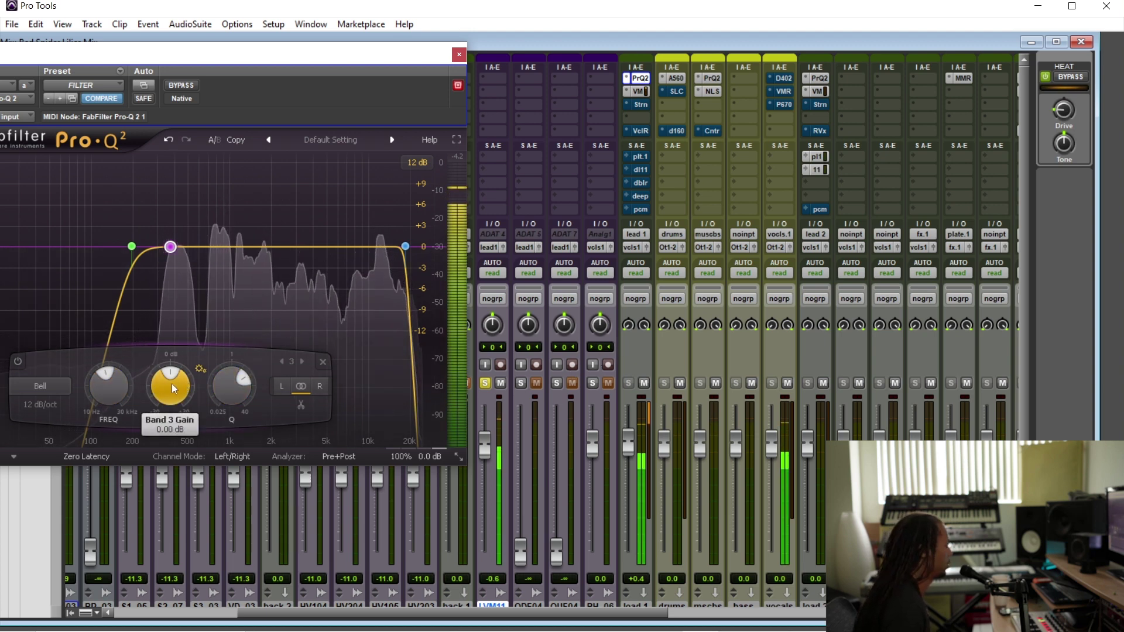
scroll(160, 384, "down", 2)
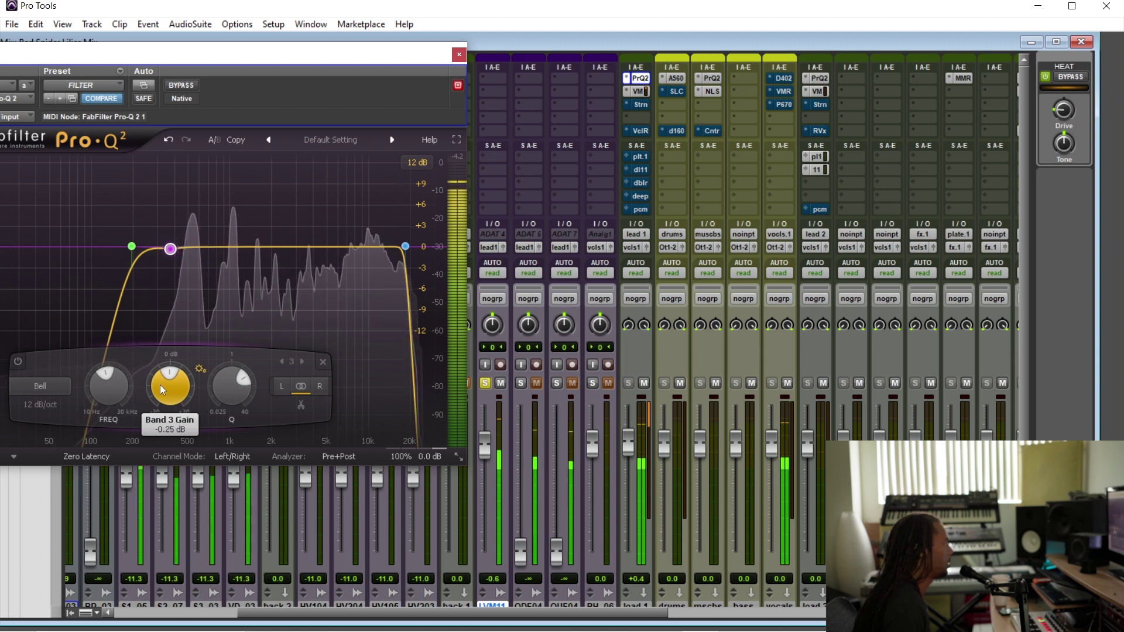
scroll(160, 384, "down", 1)
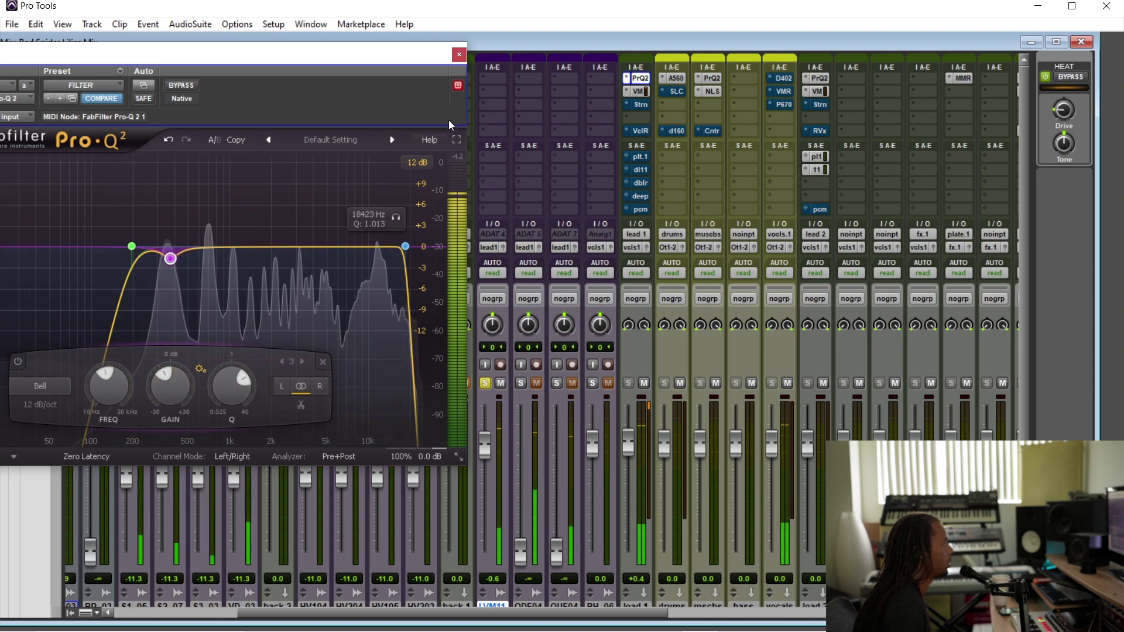
left_click(458, 55)
left_click(485, 383)
key("ctrl+equal")
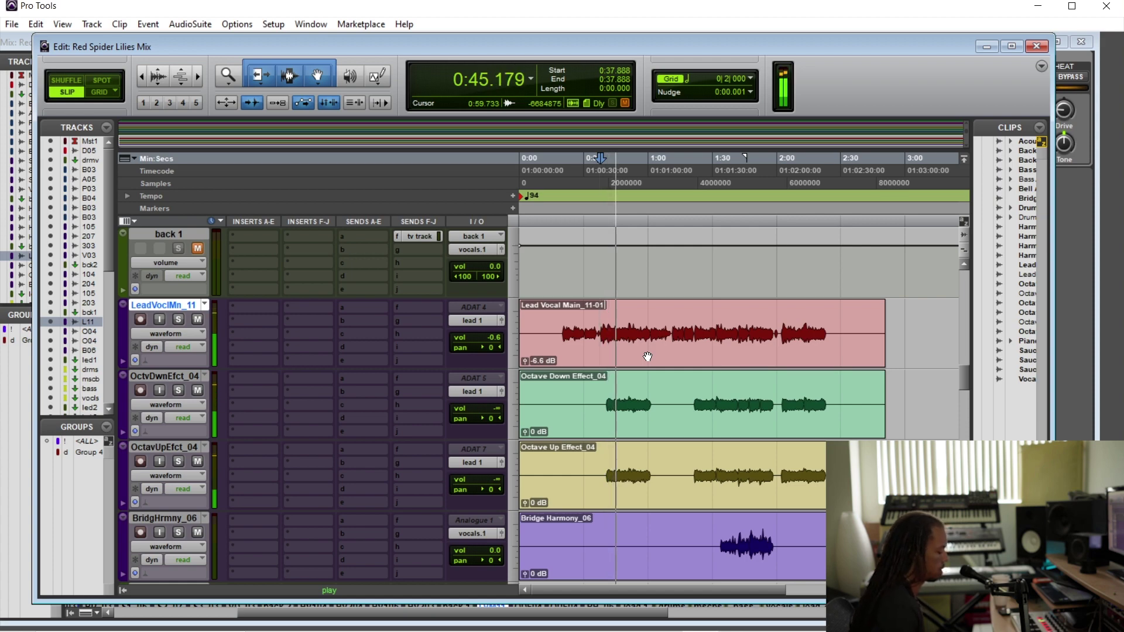
key("ctrl+equal")
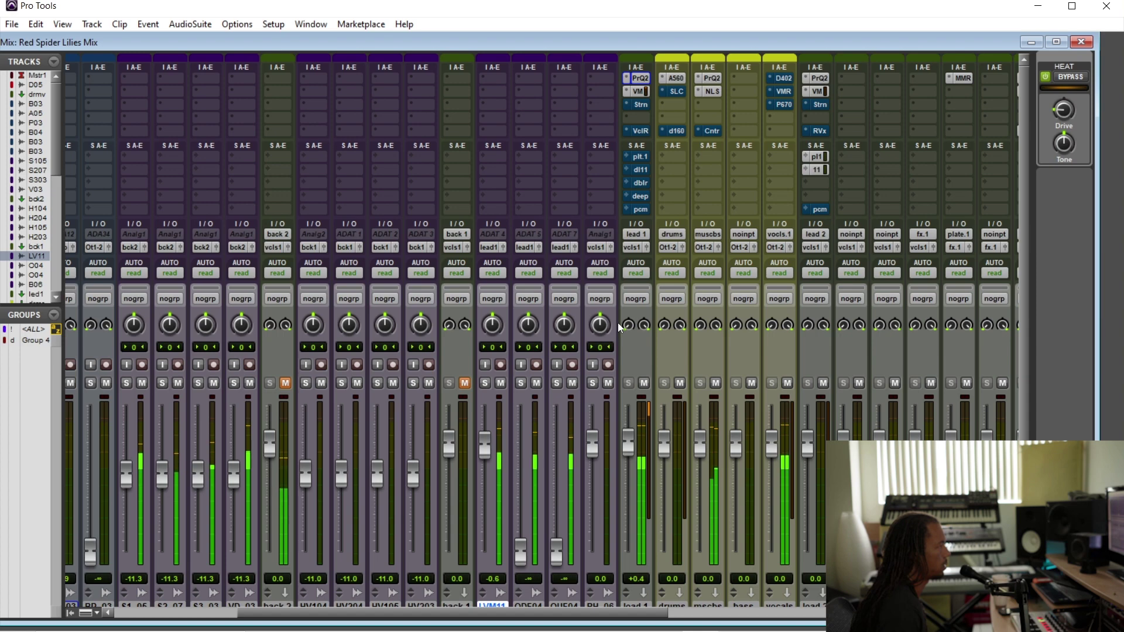
Reopen lead 1's Pro-Q 2 and ease the bell band's gain to about -1.03 dB while the mix plays.
left_click(641, 79)
left_click(170, 257)
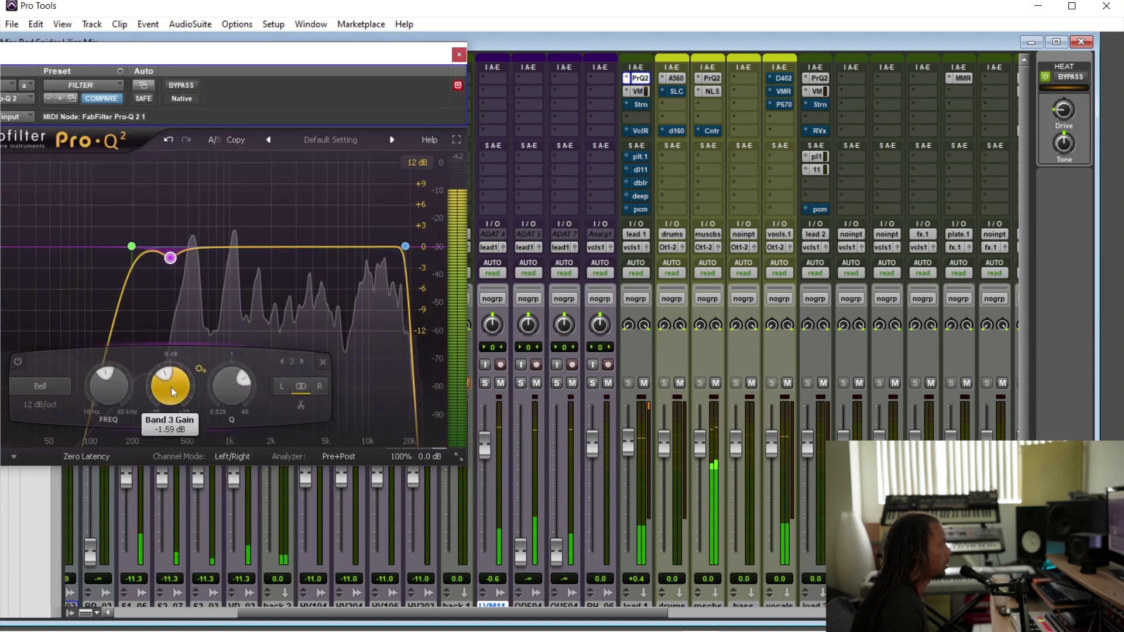
scroll(171, 388, "up", 1)
scroll(171, 387, "up", 1)
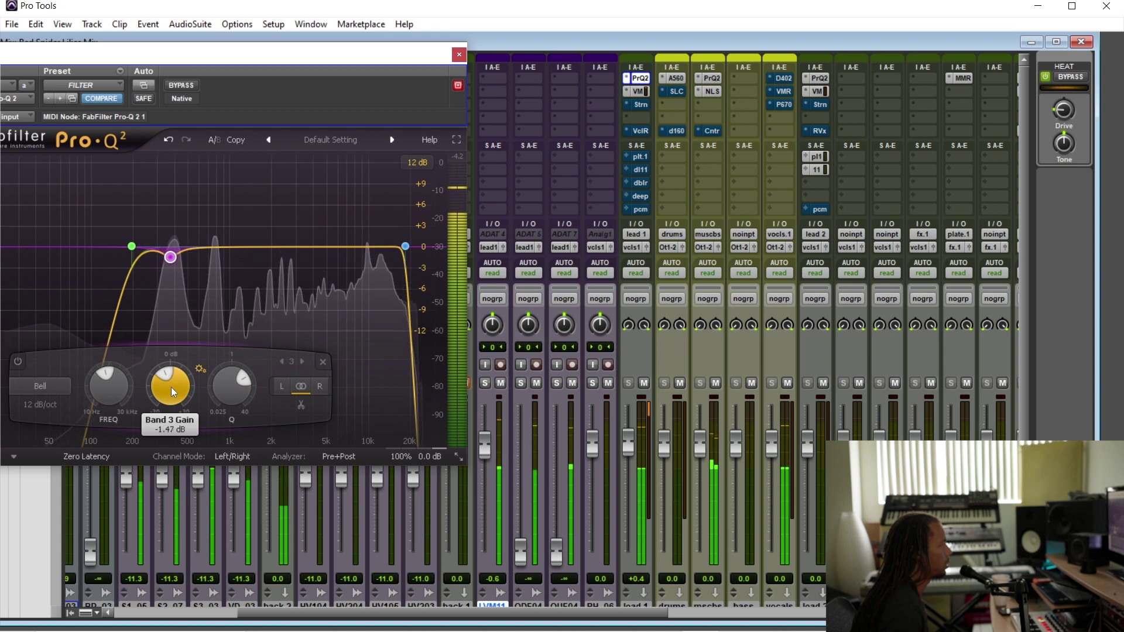
scroll(171, 388, "up", 2)
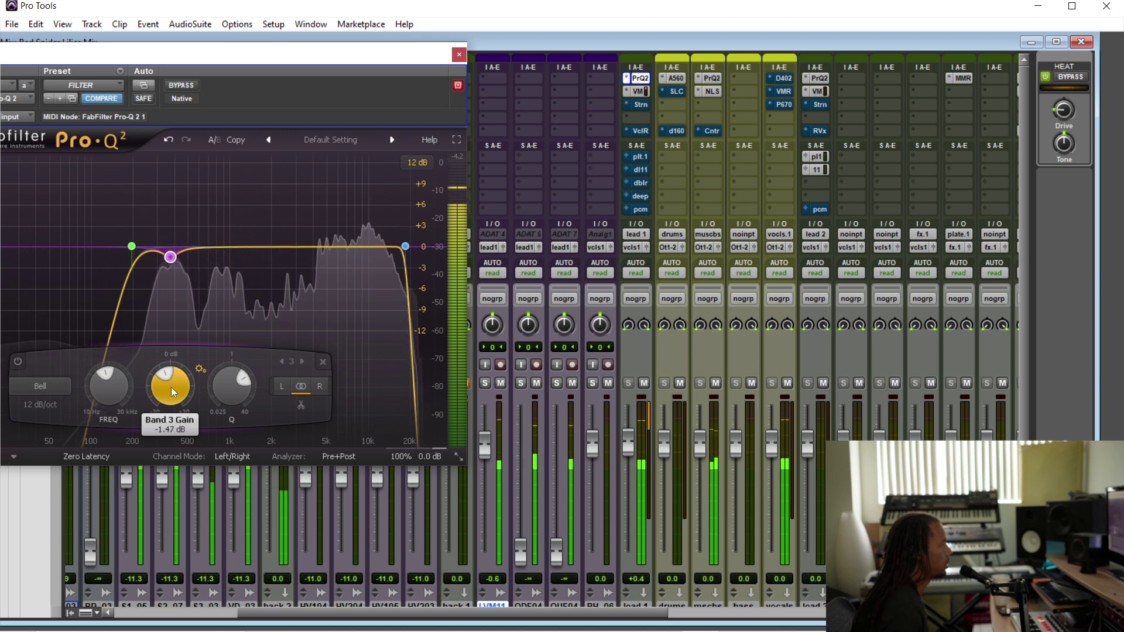
scroll(171, 388, "up", 1)
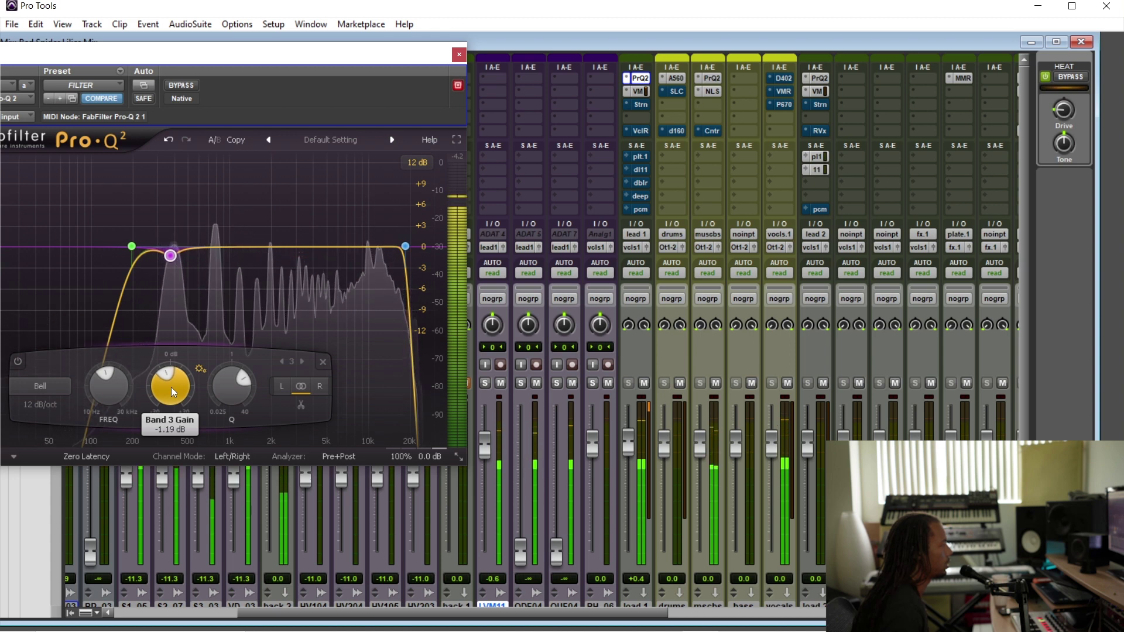
scroll(171, 388, "up", 1)
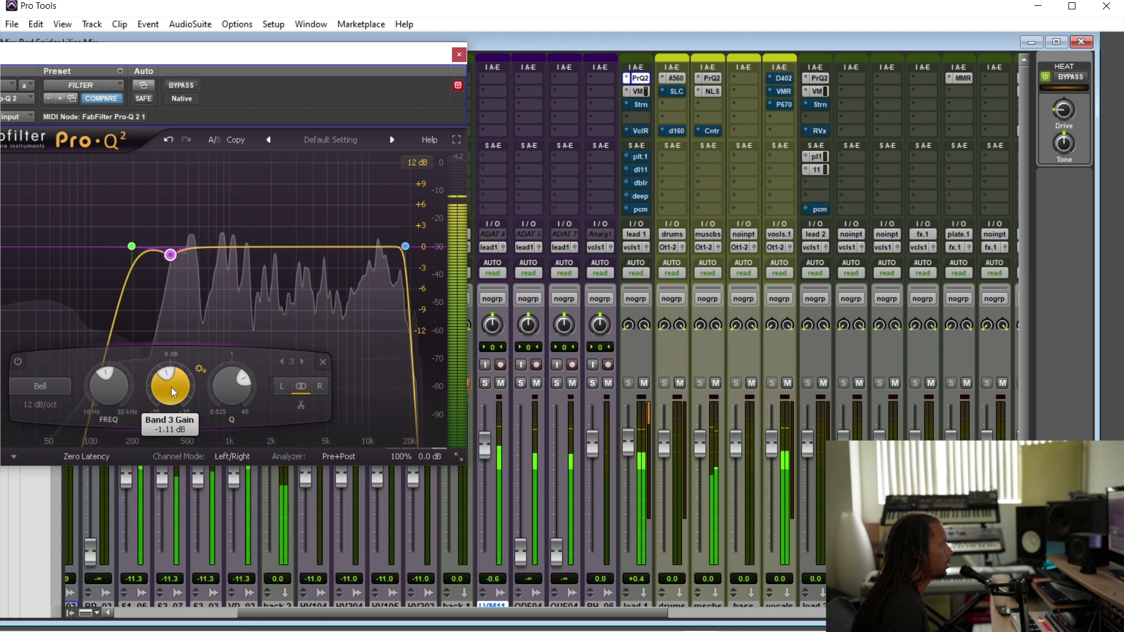
scroll(171, 387, "down", 1)
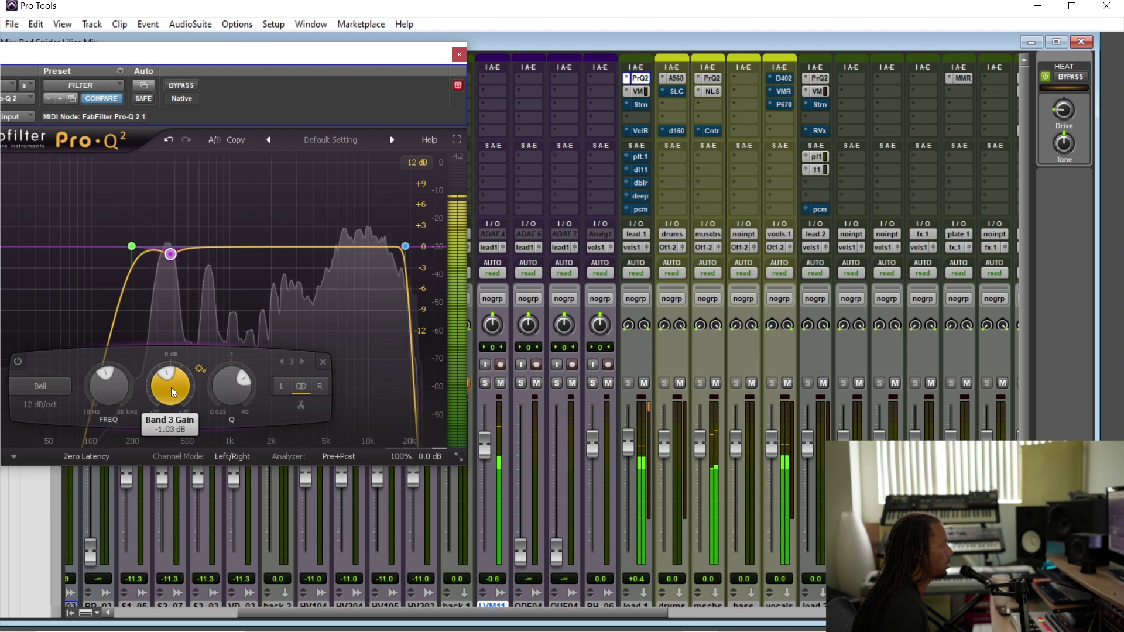
left_click(459, 55)
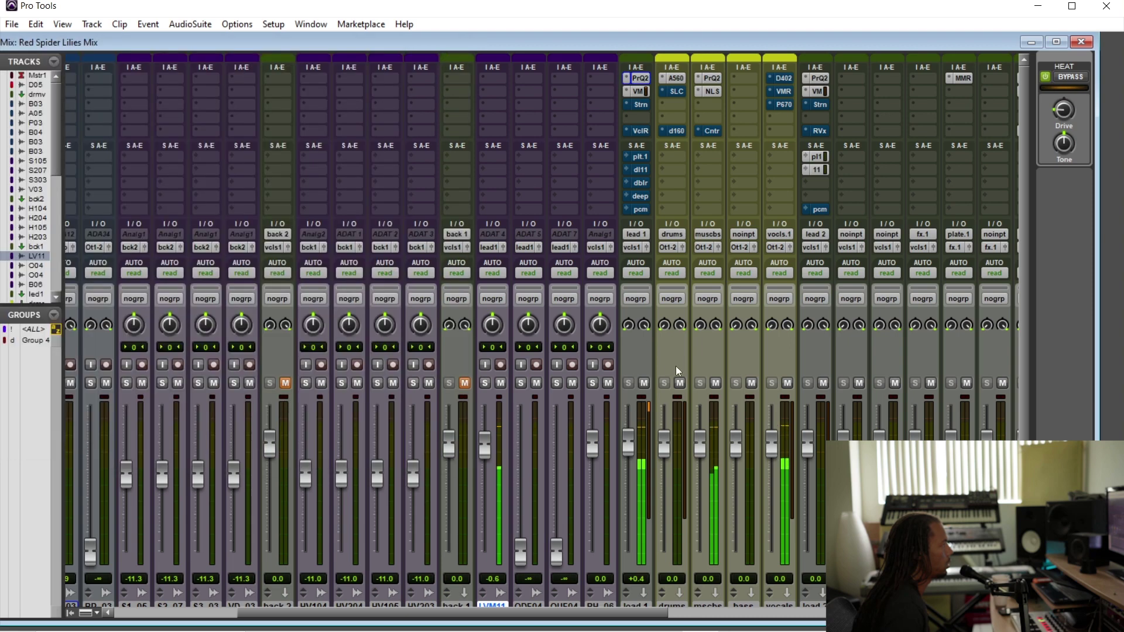
Reset the lead 1 fader to 0.0 dB and solo the main lead vocal.
scroll(640, 350, "down", 1)
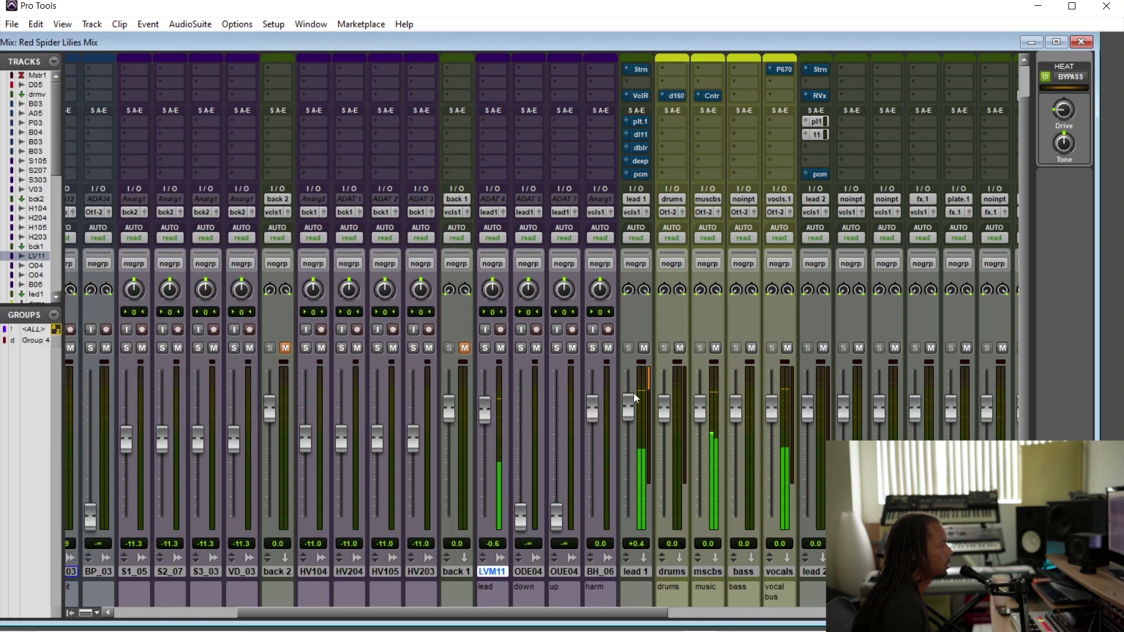
left_click(627, 417, "alt")
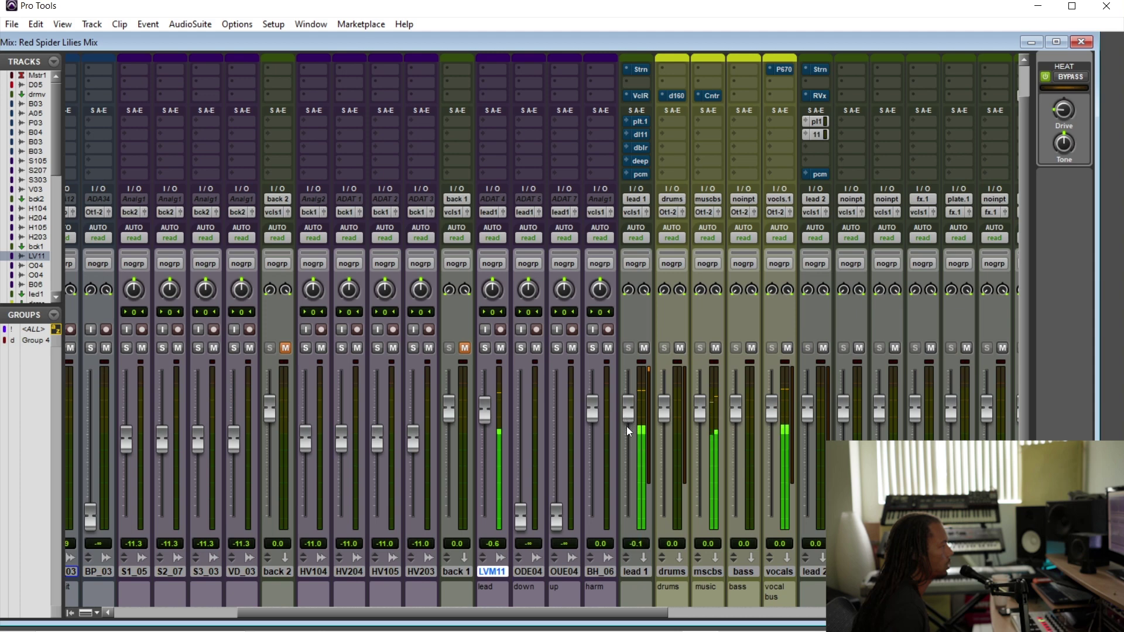
left_click(485, 347)
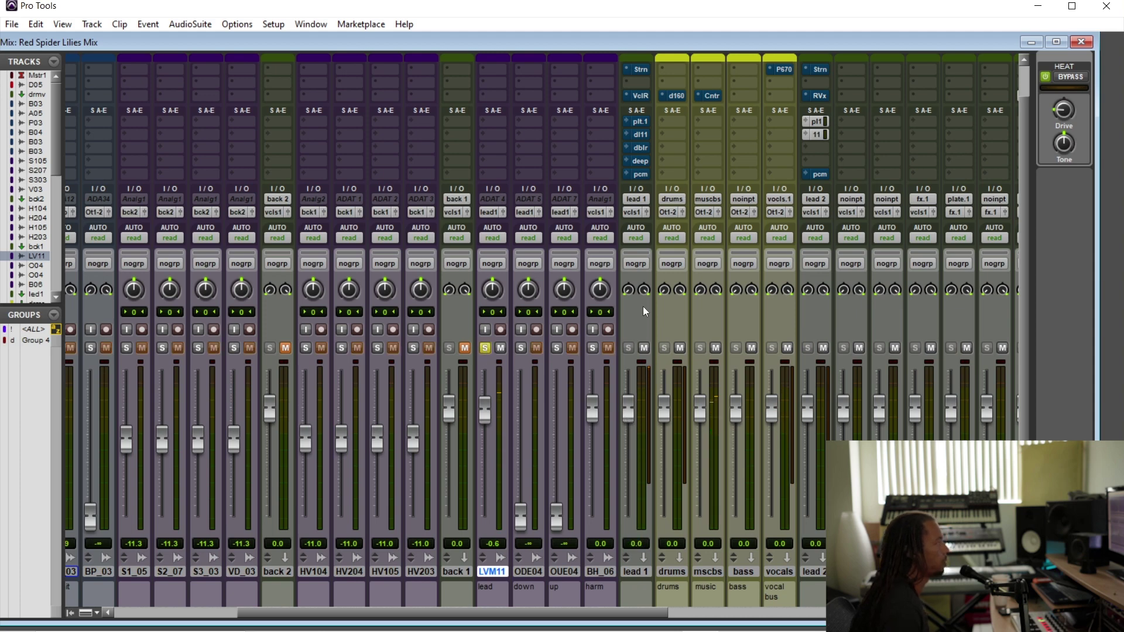
scroll(661, 321, "up", 1)
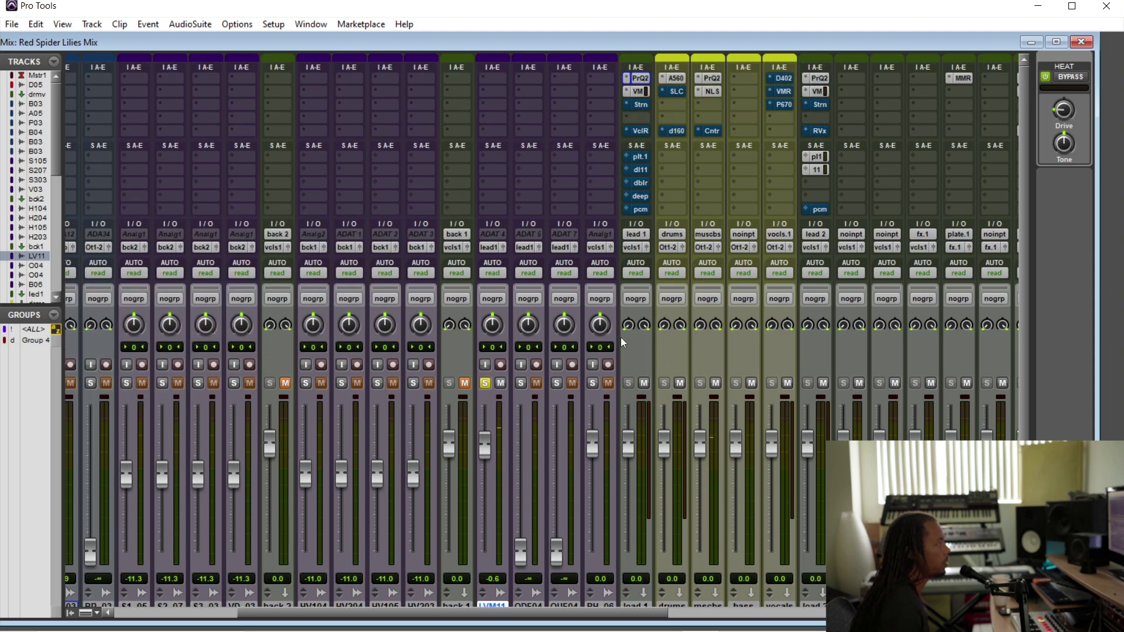
Raise lead 1's plate.1 send to about -15 dB and take the main lead vocal out of solo.
left_click(642, 156)
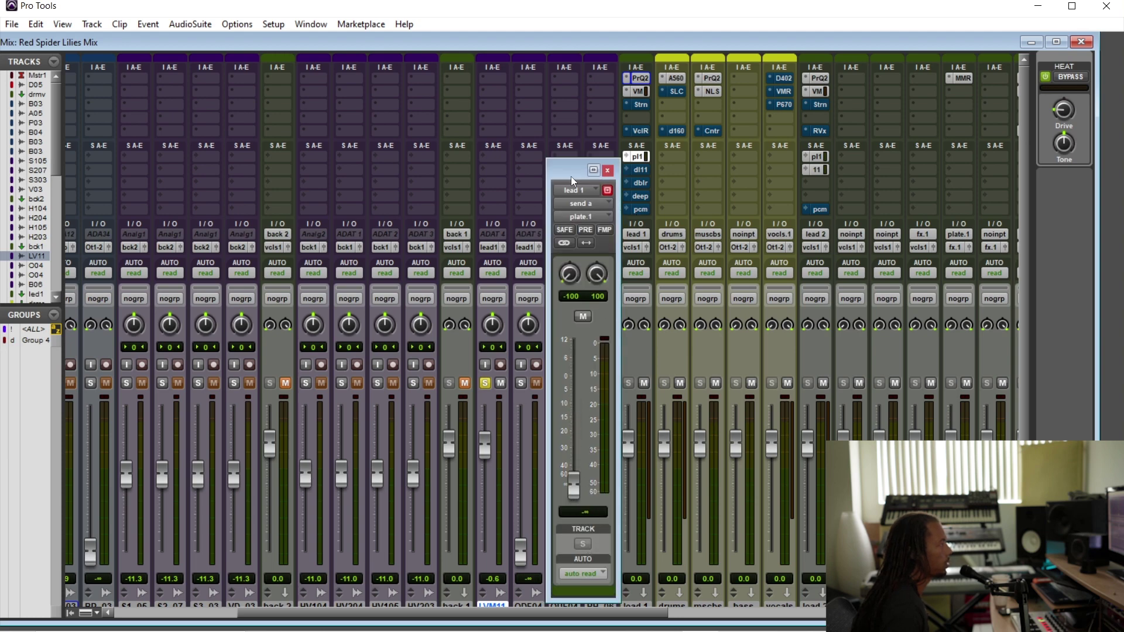
left_click_drag(572, 180, 384, 165)
scroll(654, 364, "down", 1)
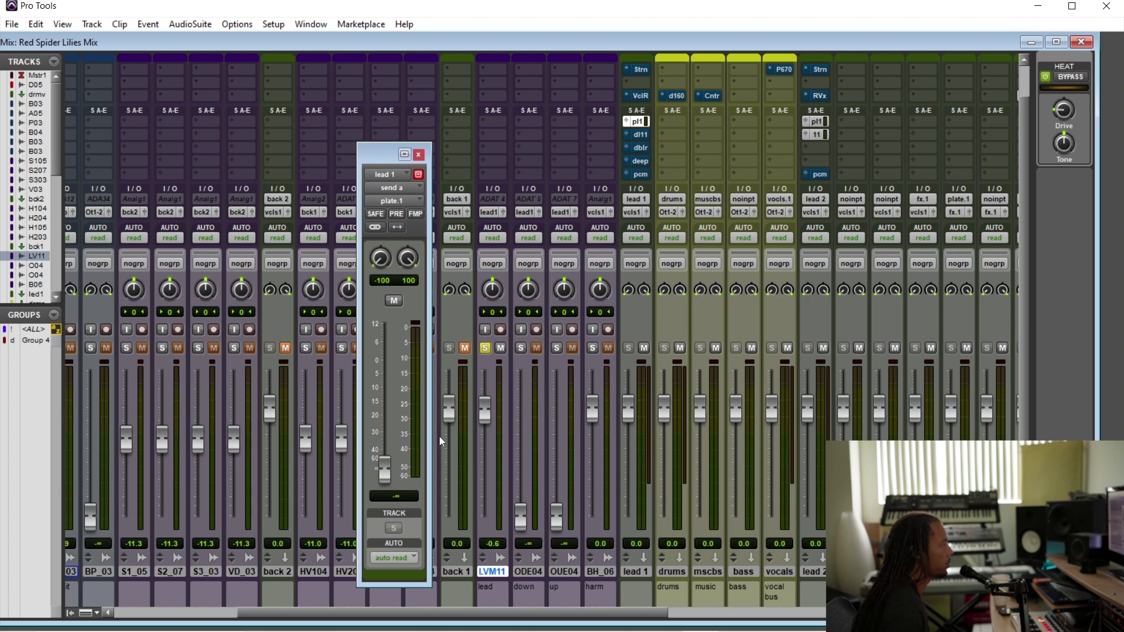
left_click_drag(382, 476, 384, 404)
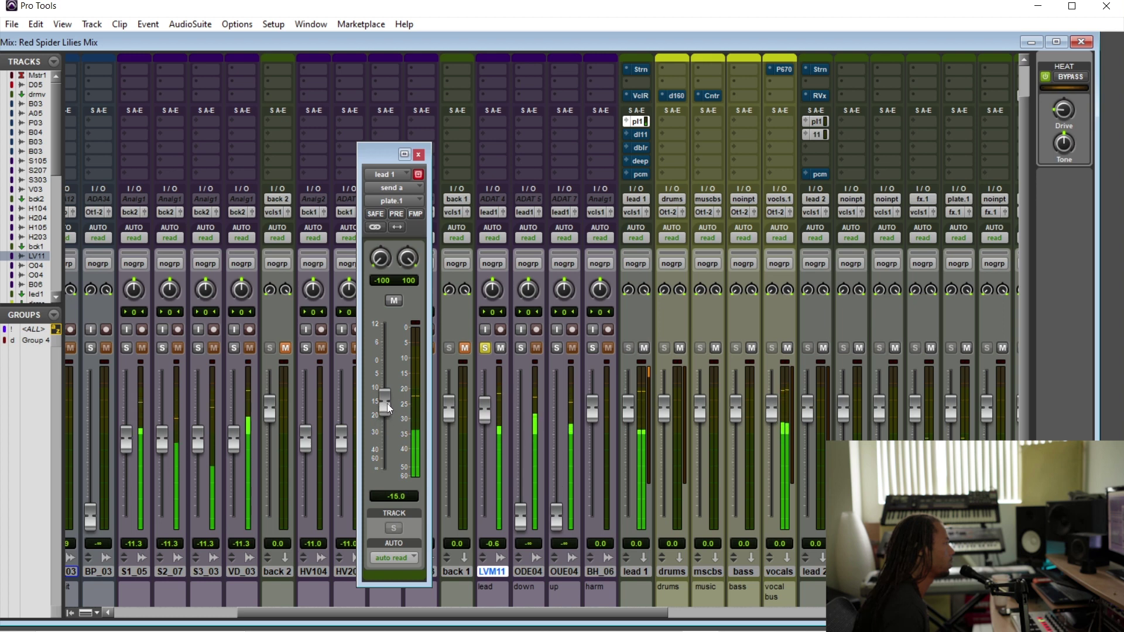
left_click(418, 154)
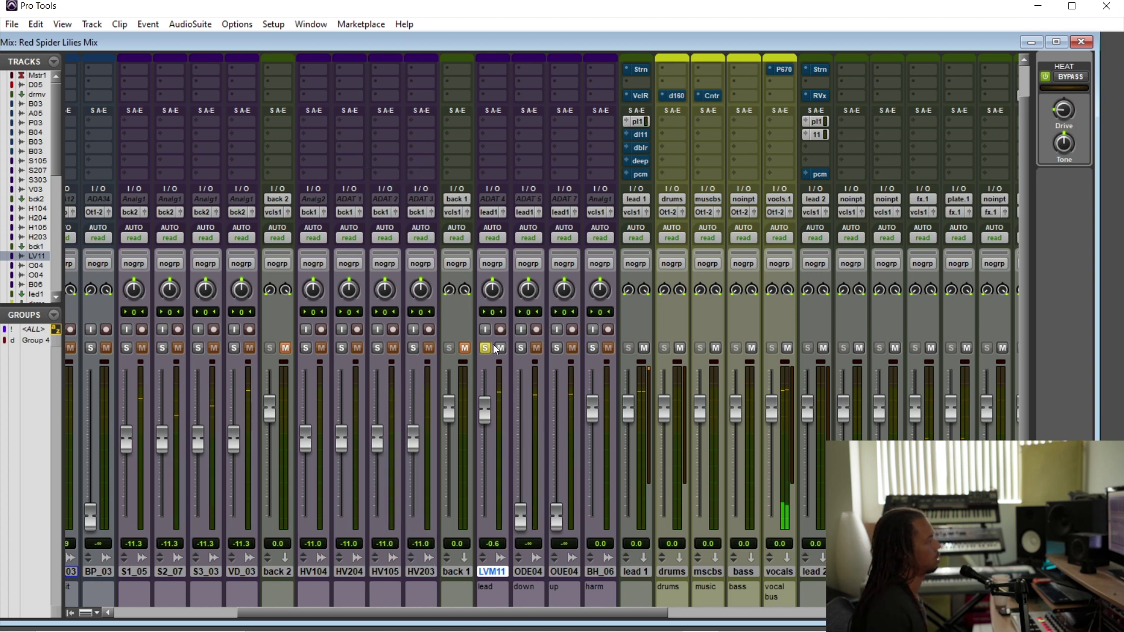
left_click(485, 348)
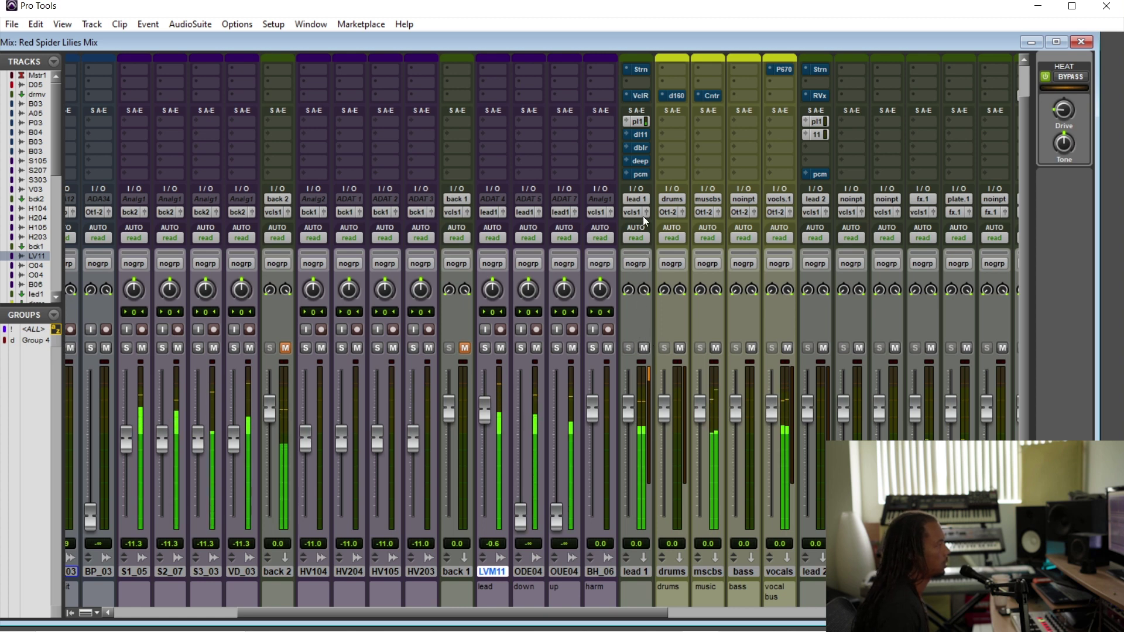
Raise lead 1's plate.1 send to -12.3 dB against the full mix.
left_click(643, 121)
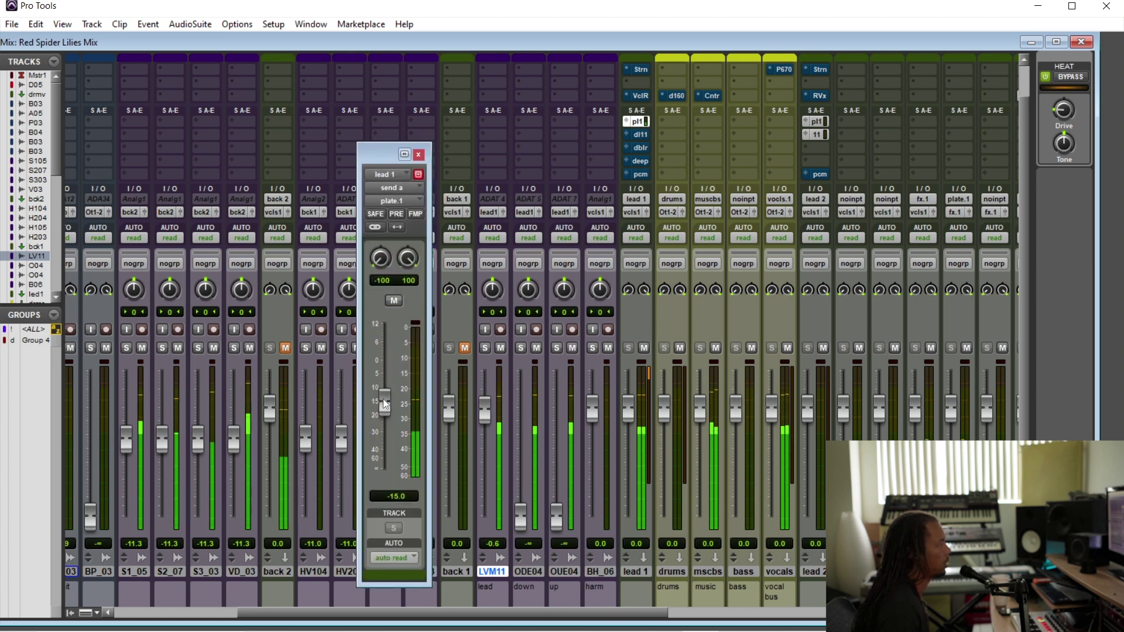
left_click_drag(383, 405, 386, 400)
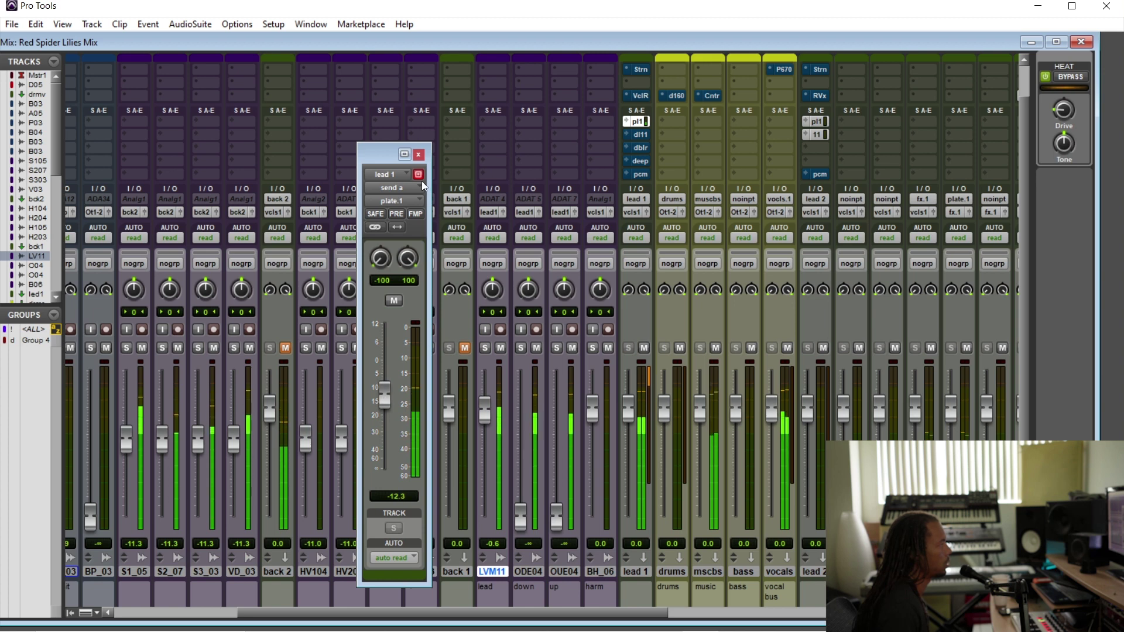
left_click(418, 154)
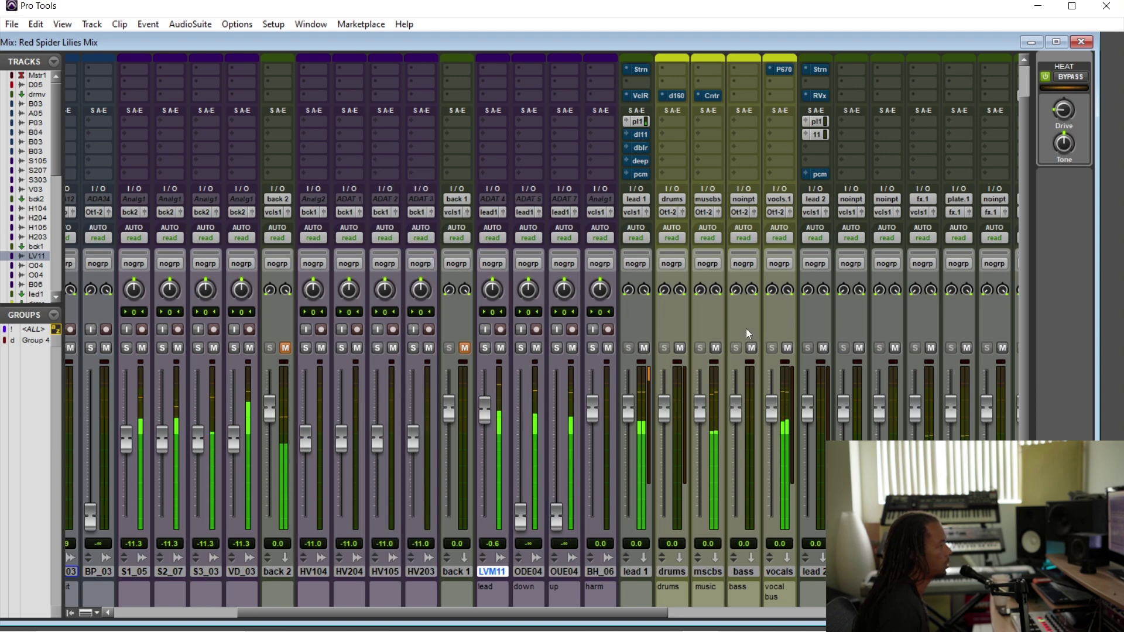
Solo the main lead vocal and lower the Lows to -10.1 in the plate track's Manny Marroquin Reverb during playback.
left_click(485, 348)
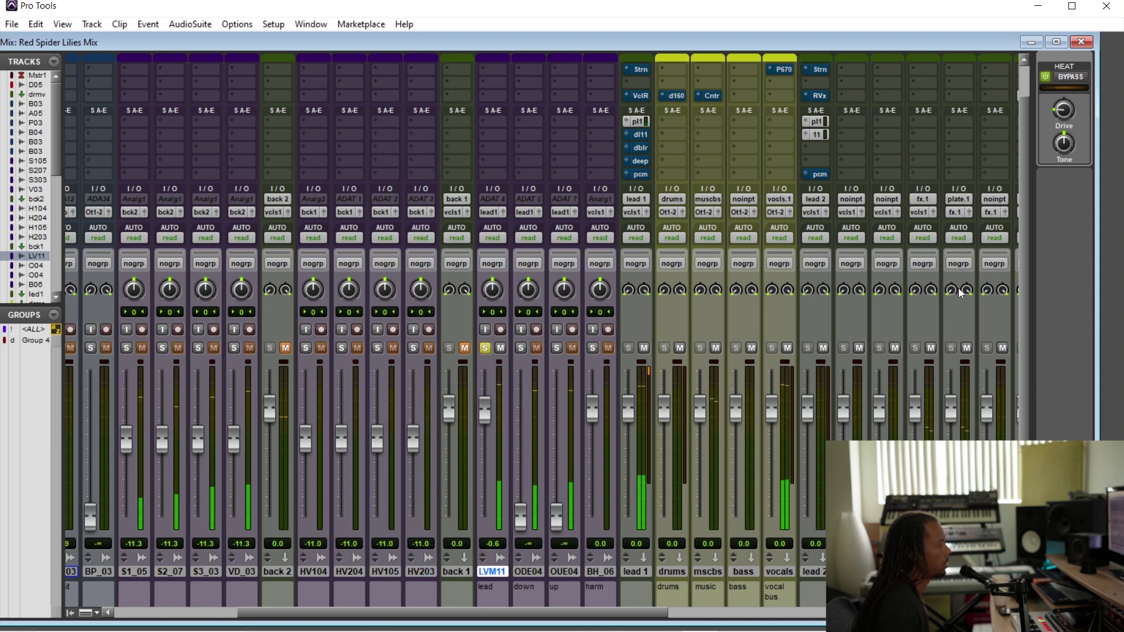
scroll(950, 297, "up", 1)
left_click(963, 78)
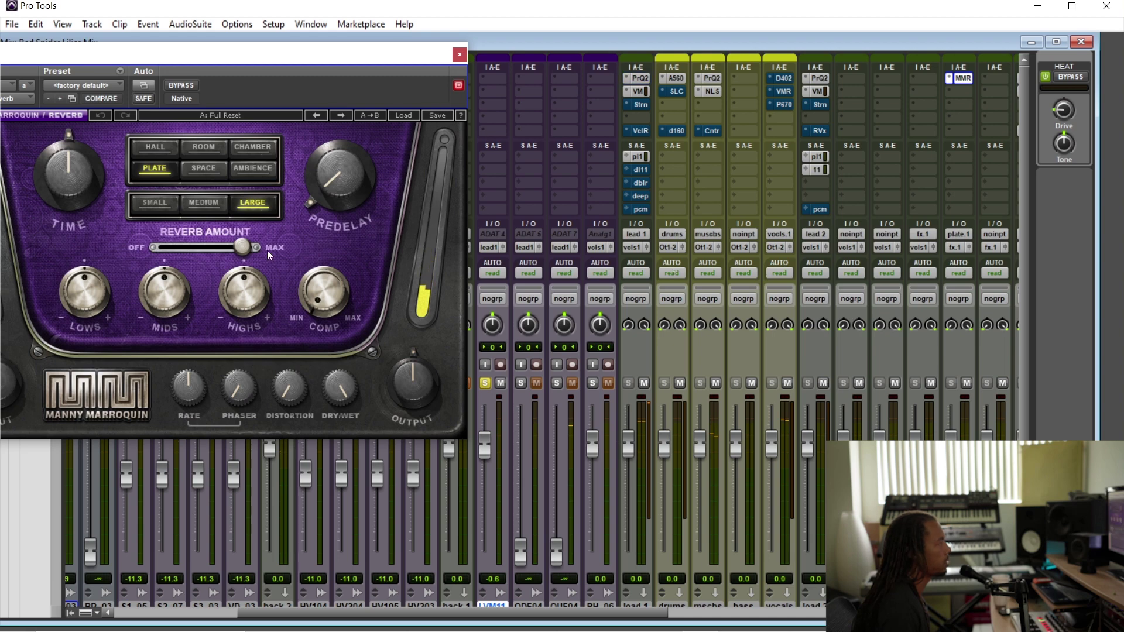
left_click_drag(197, 66, 322, 88)
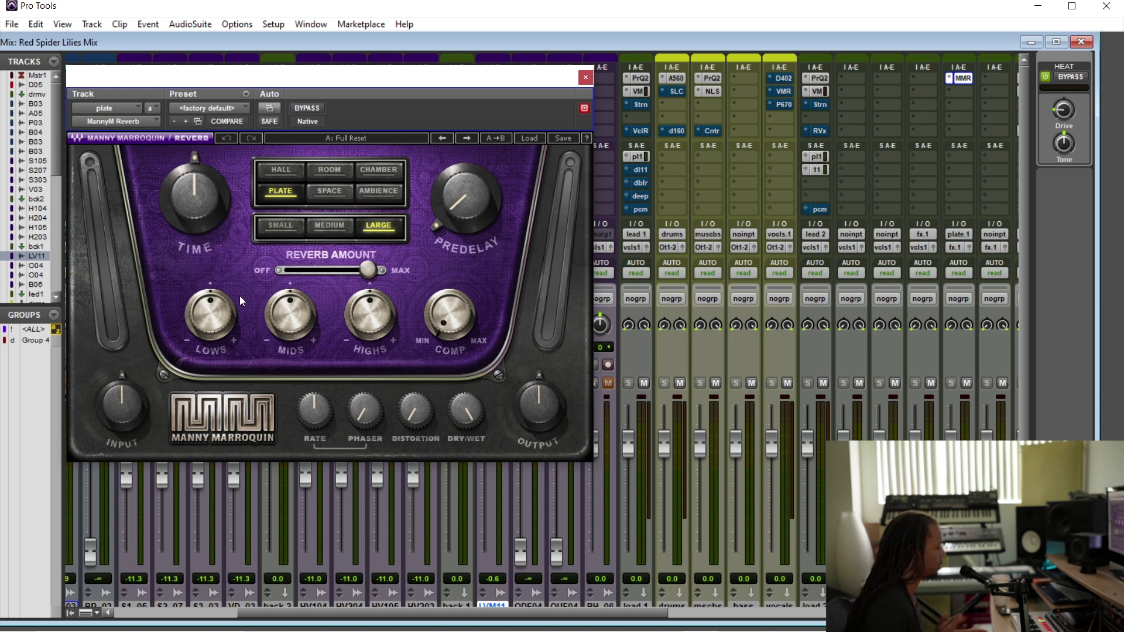
key("ctrl+equal")
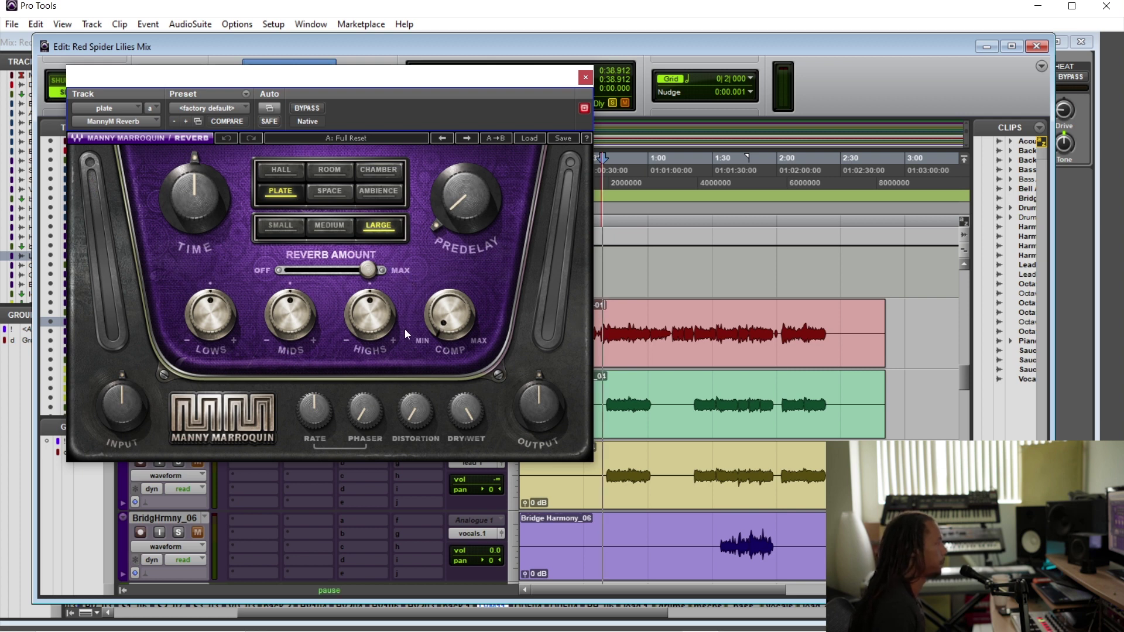
key("space")
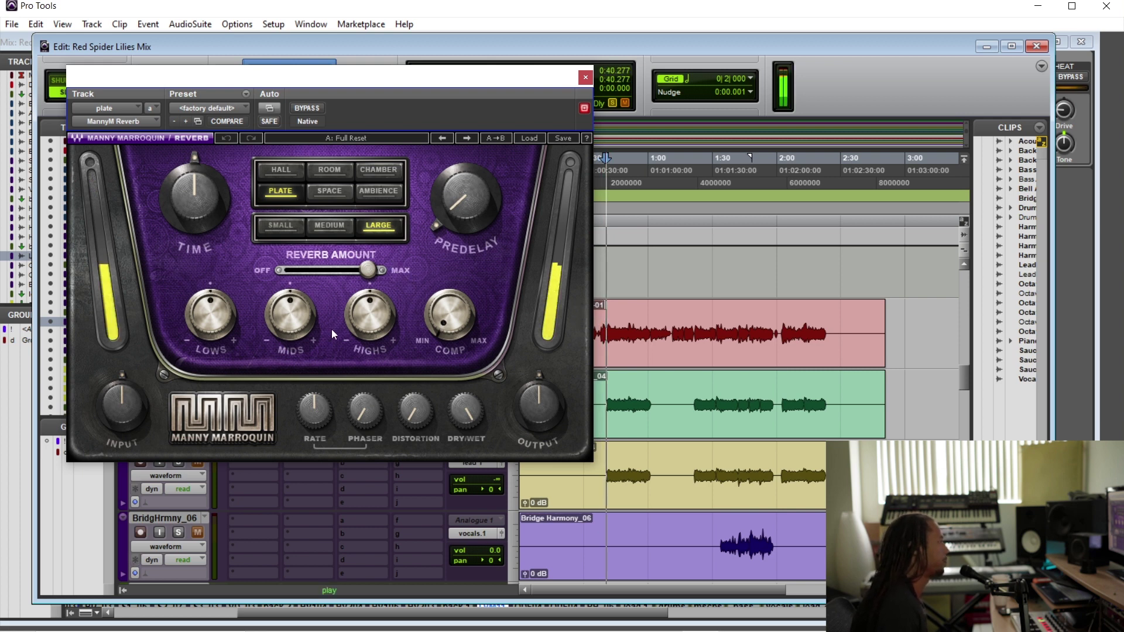
left_click_drag(220, 314, 220, 316)
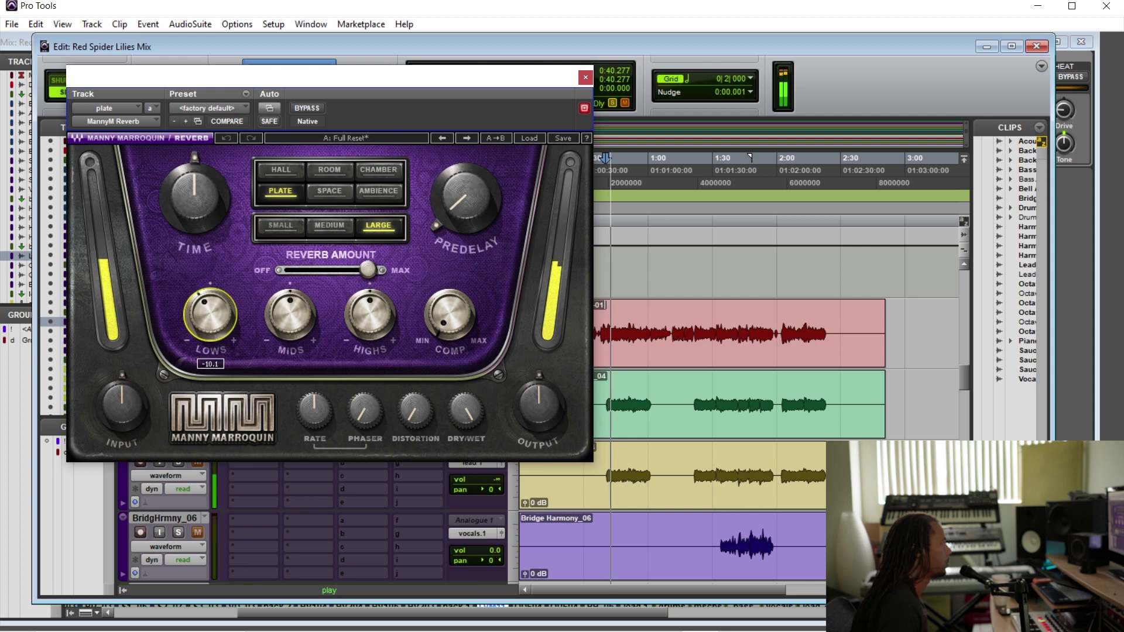
Raise the Mids to 8.8 in the plate track's Manny Marroquin Reverb and take the main lead vocal out of solo.
left_click_drag(290, 315, 290, 305)
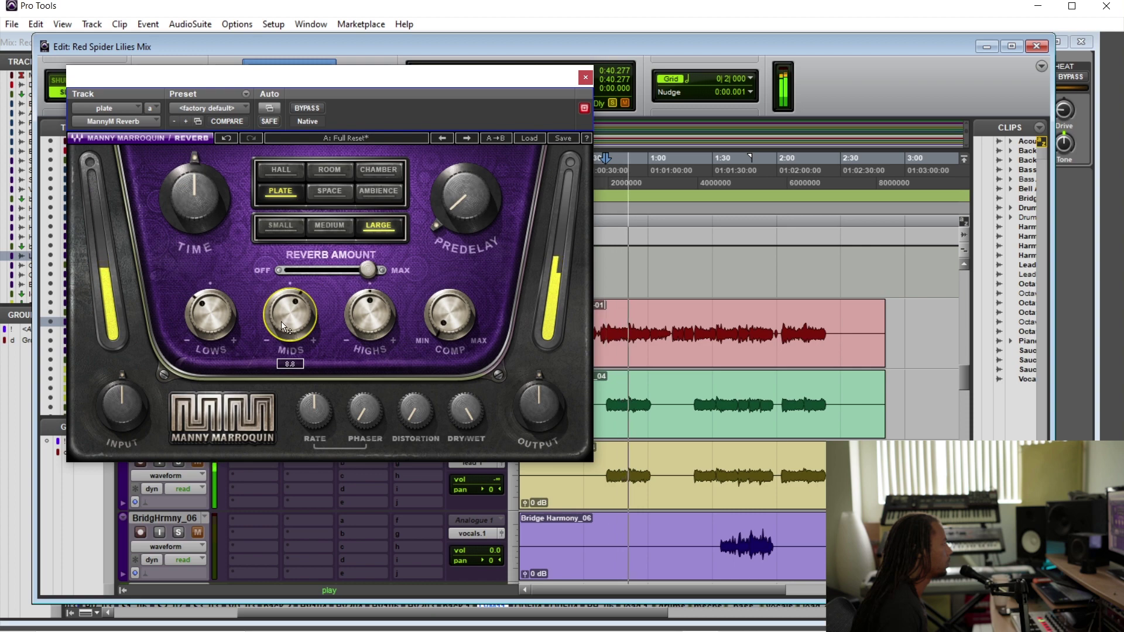
left_click(585, 77)
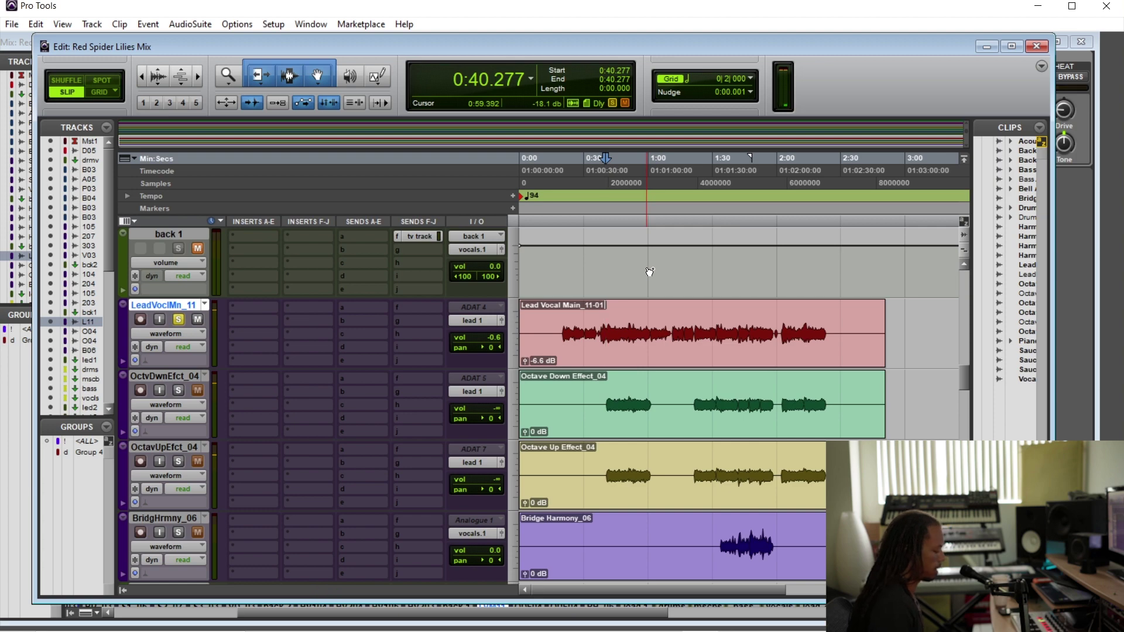
key("ctrl+equal")
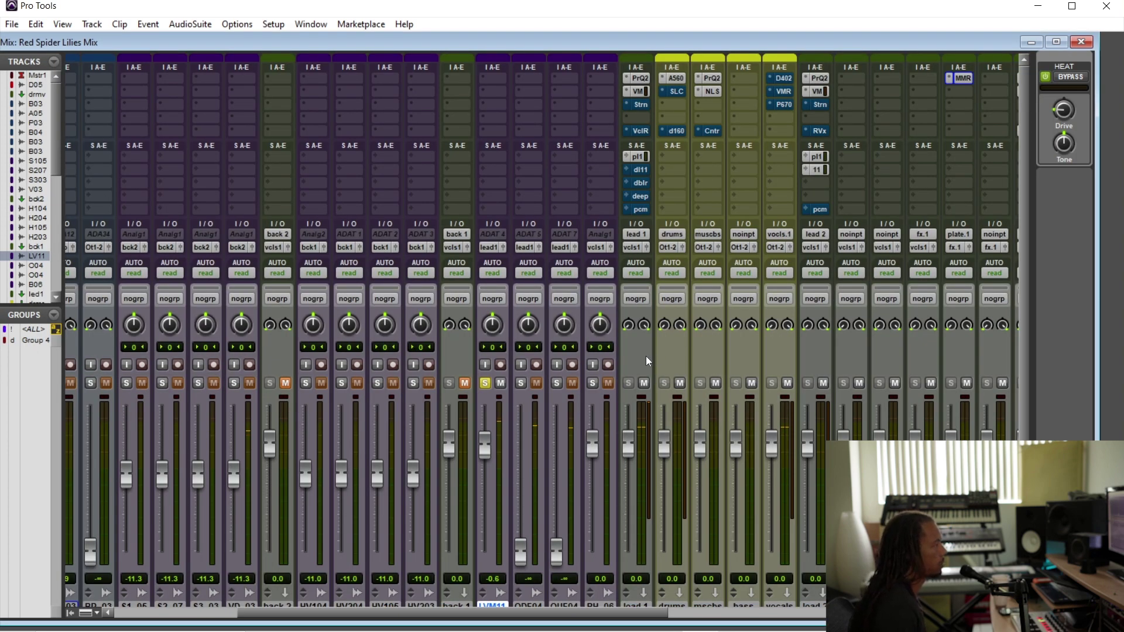
left_click(485, 383)
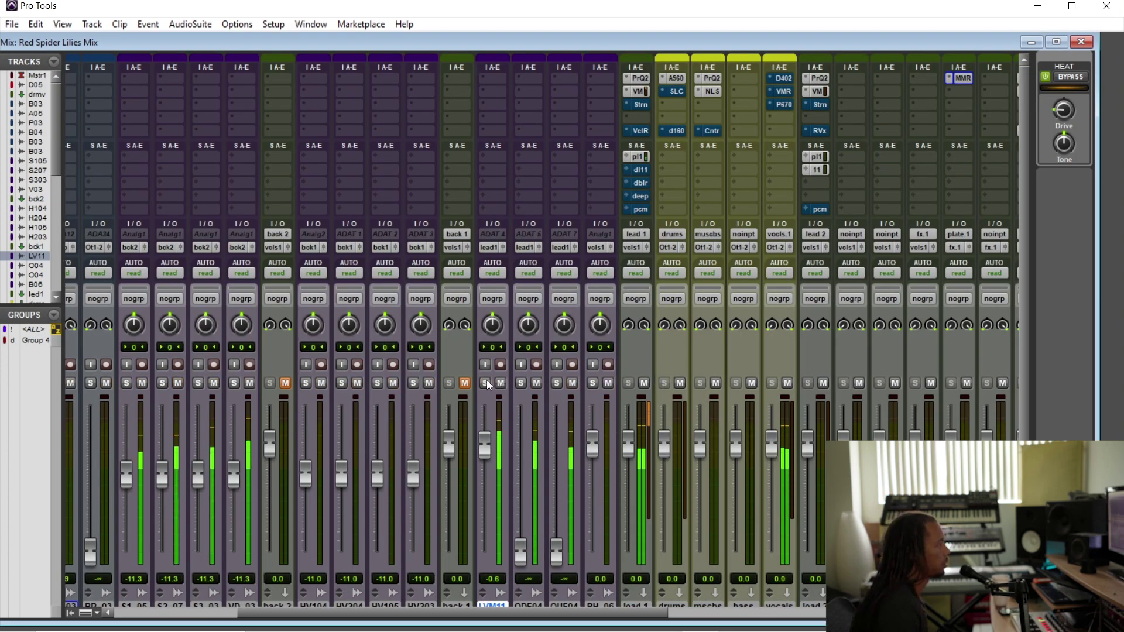
Lower lead 1's plate.1 send to -15.7 dB against the full mix.
left_click(641, 157)
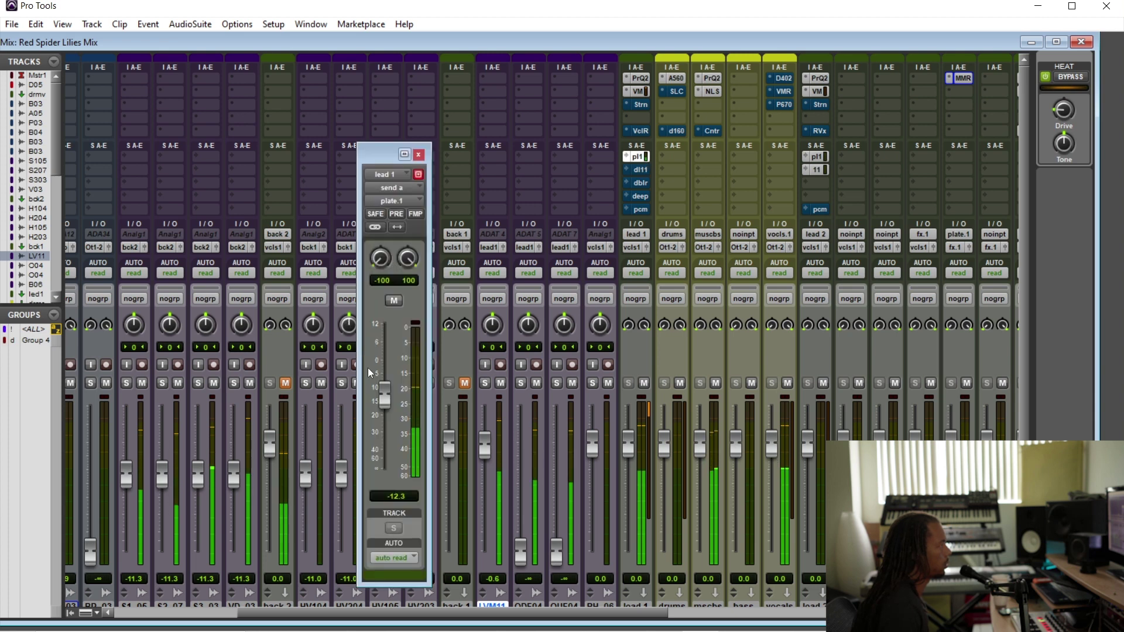
left_click_drag(385, 398, 384, 474)
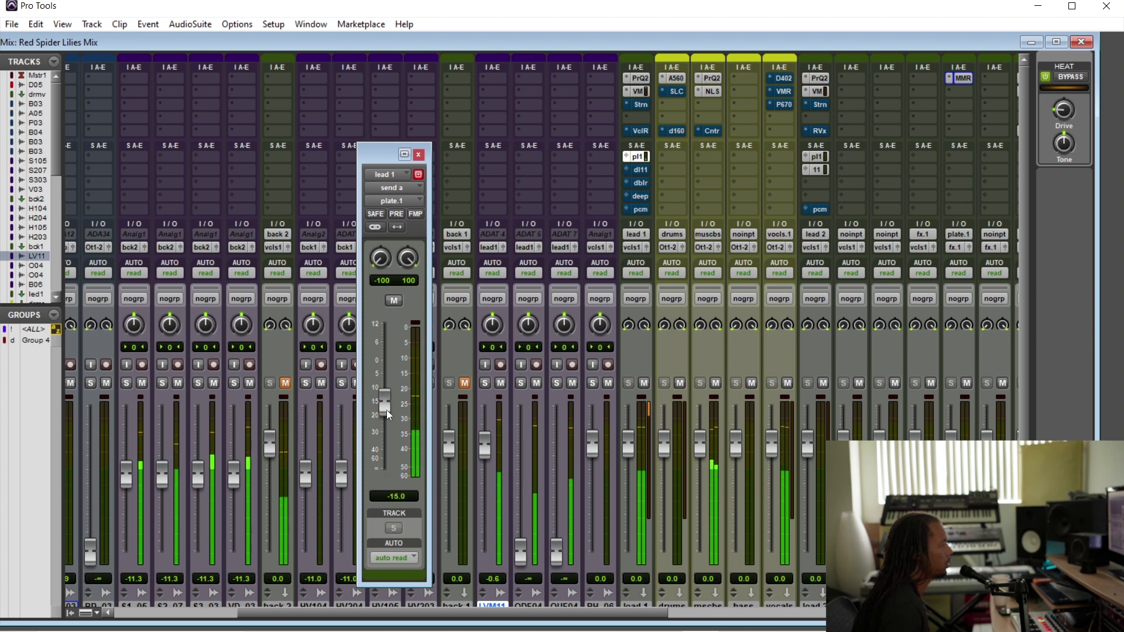
left_click_drag(387, 416, 388, 431)
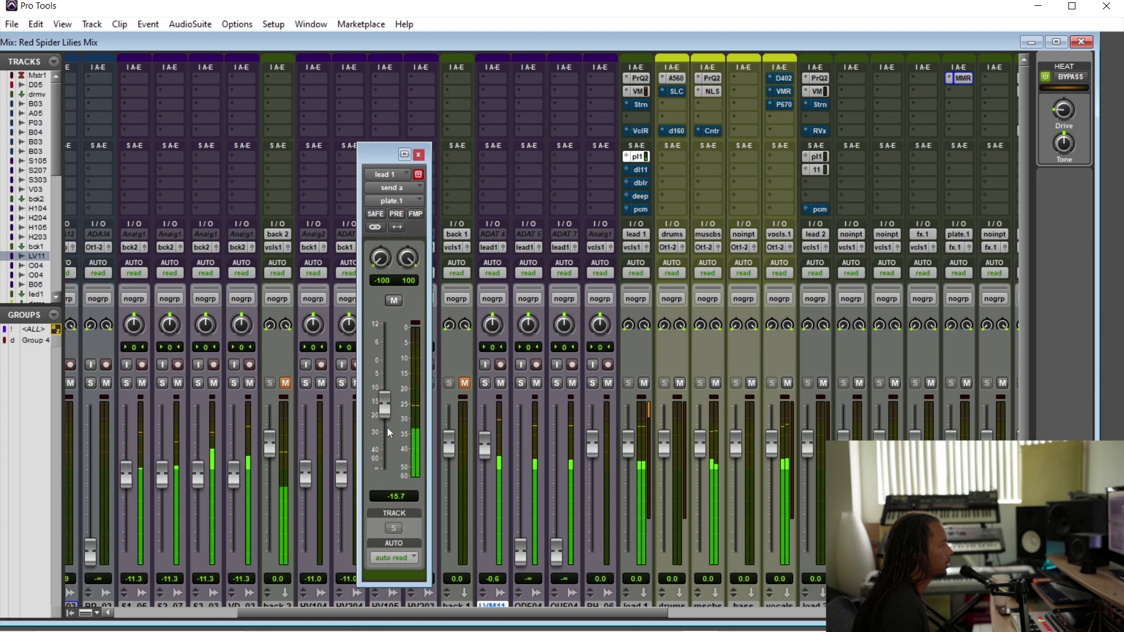
left_click(418, 154)
scroll(637, 349, "down", 1)
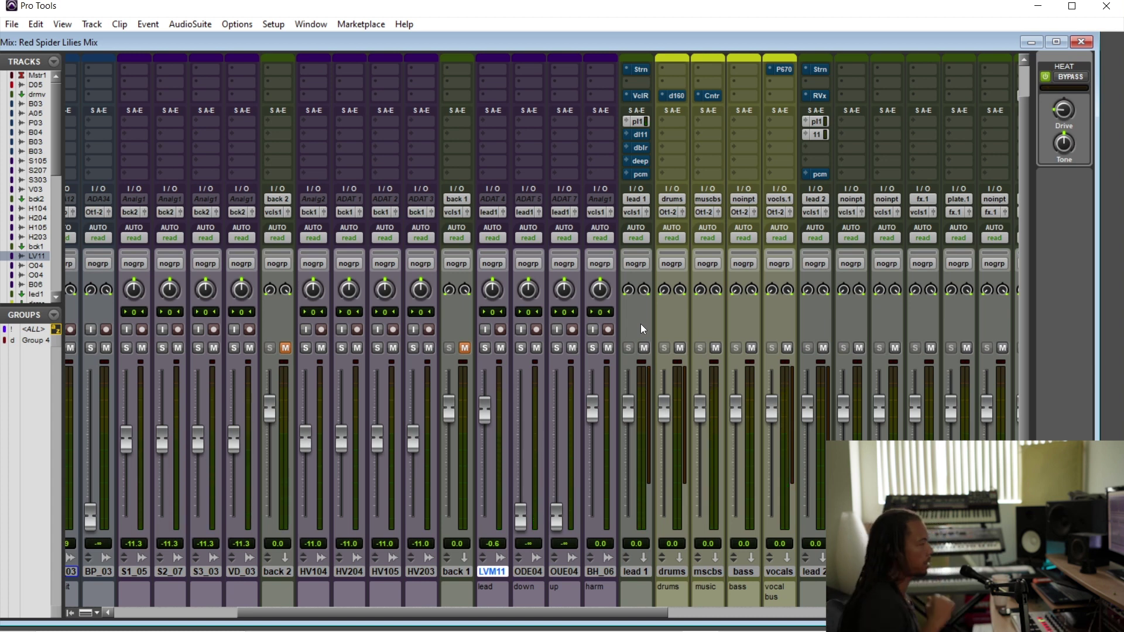
Lower the lead 1 fader to -2.3 dB during full-mix playback.
key("ctrl+equal")
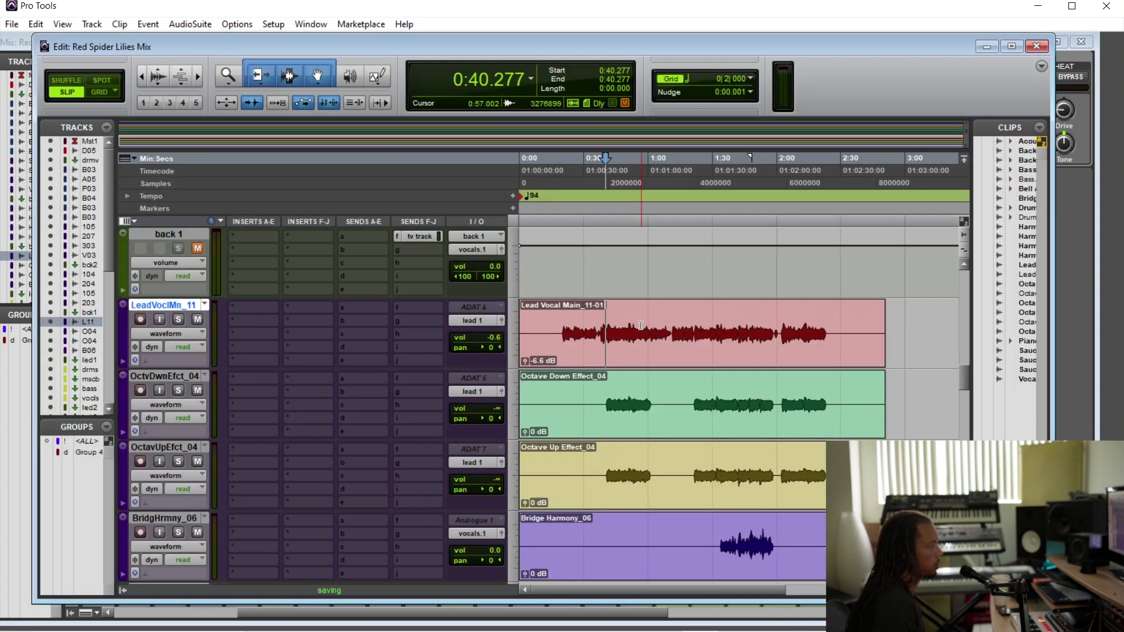
key("ctrl+equal")
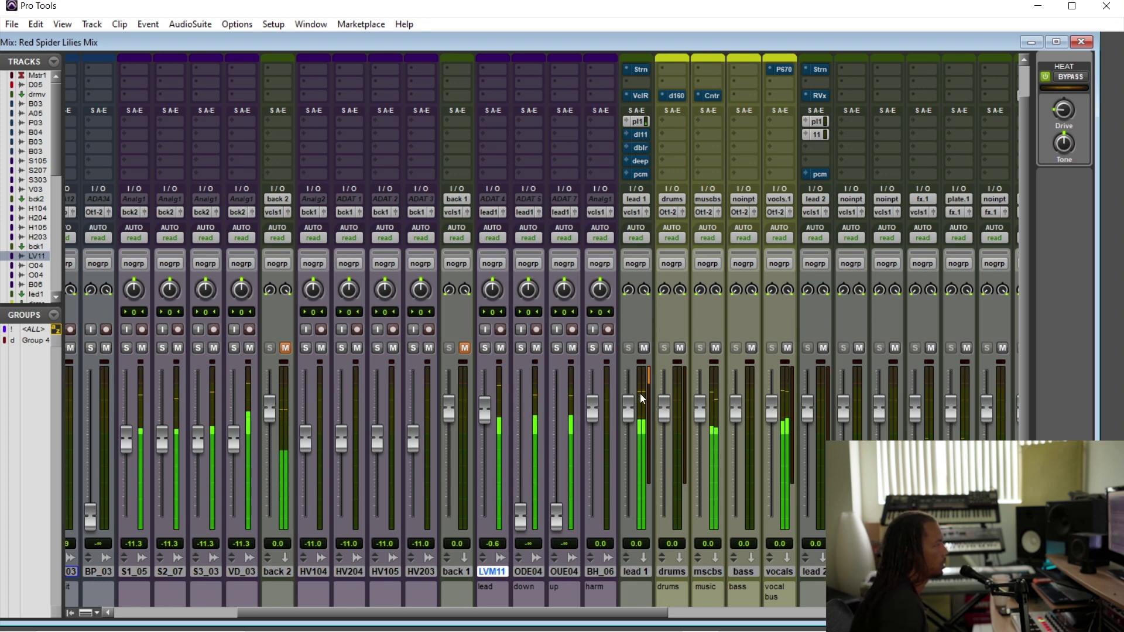
left_click_drag(629, 417, 630, 422)
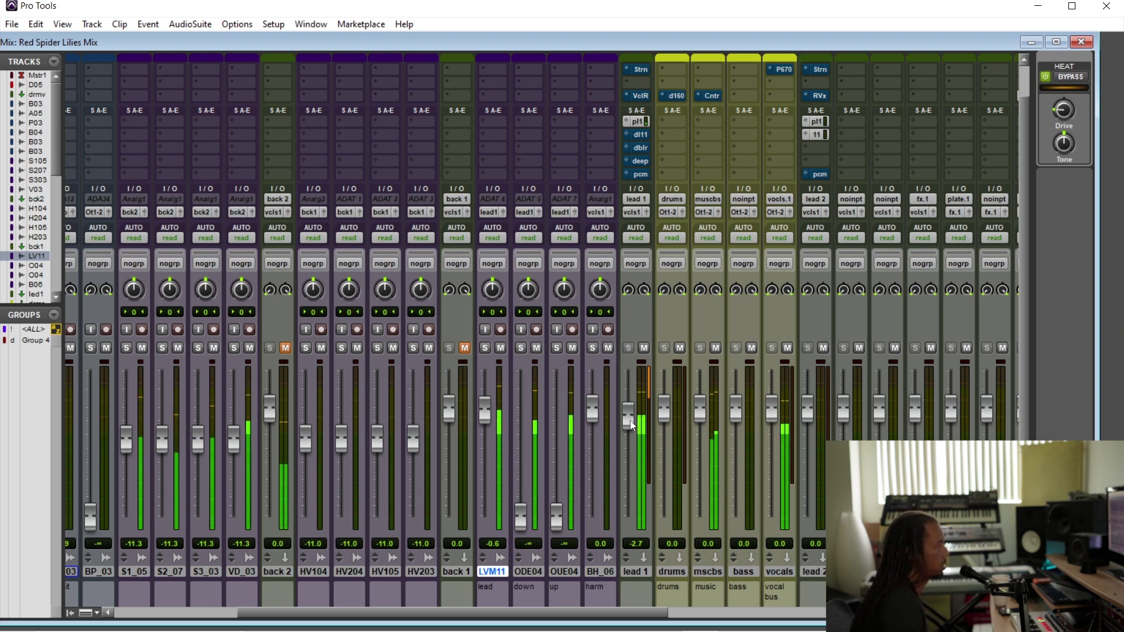
left_click_drag(626, 409, 638, 385)
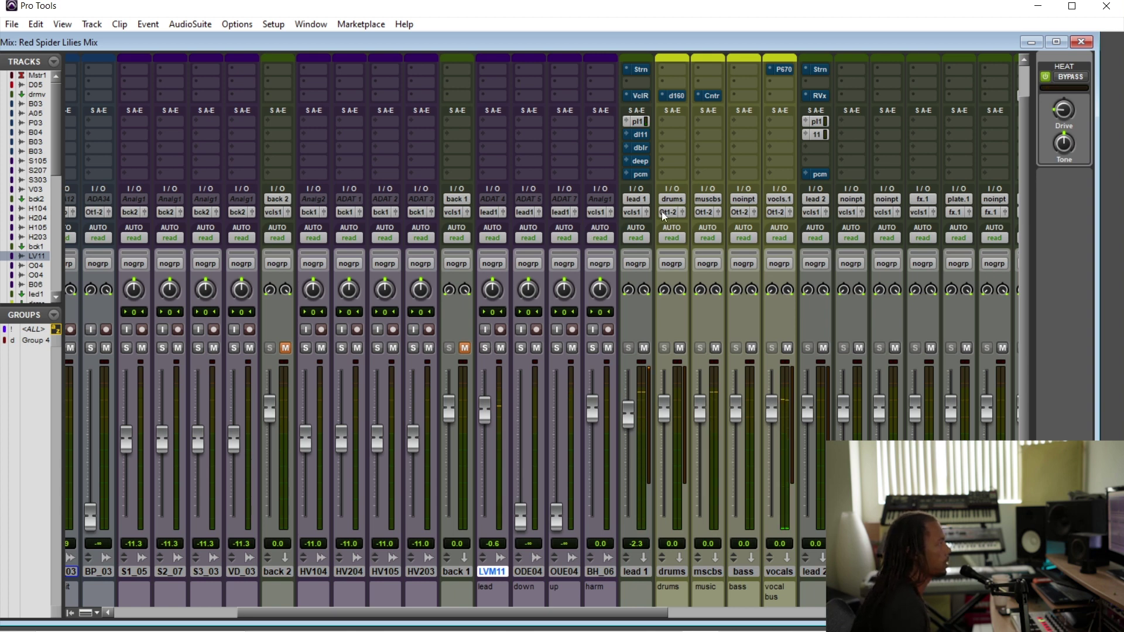
Activate lead 1's pcomp send at 0.0 dB and solo the main lead vocal.
left_click(641, 174)
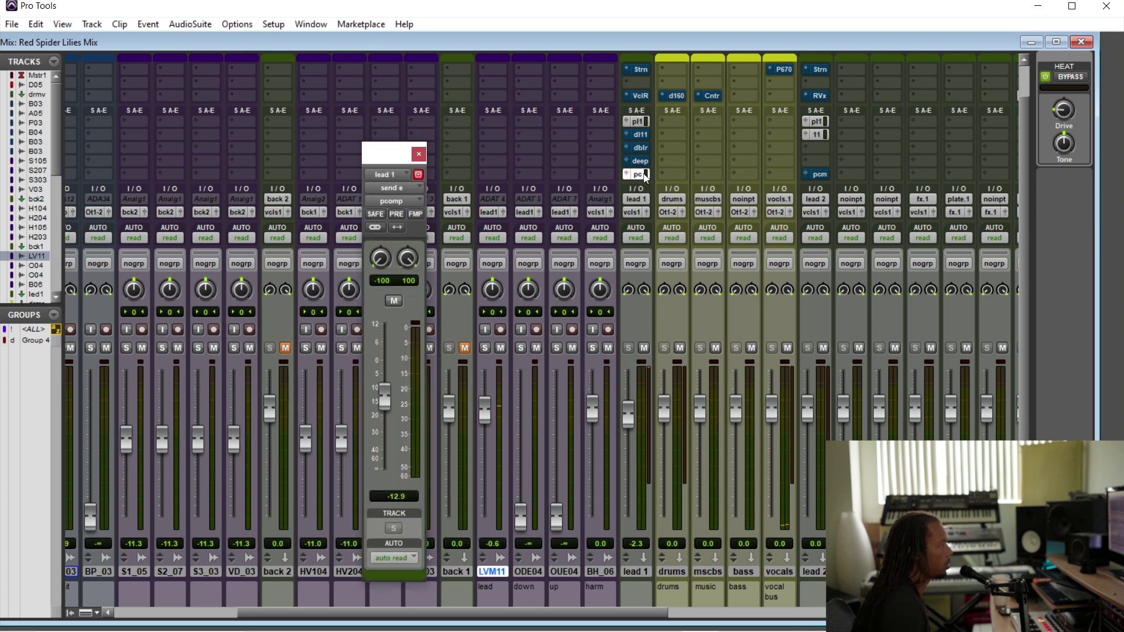
left_click(380, 403, "alt")
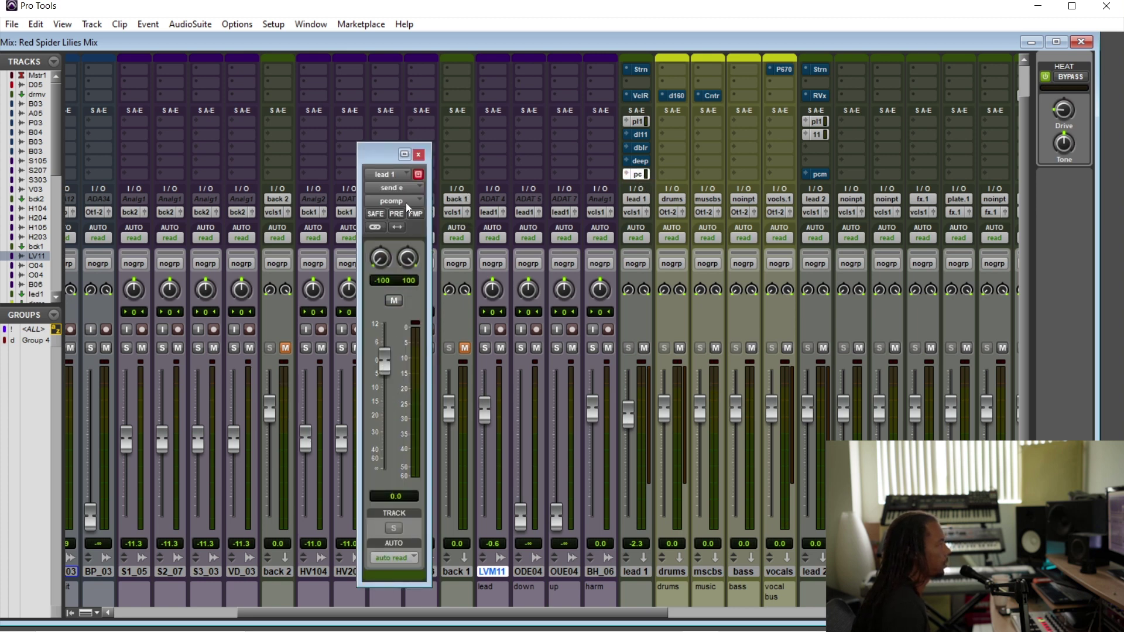
left_click(418, 154)
left_click(485, 349)
Examine lead 1's pcomp send and the DPR-402, CompressorBank CB101 and Pro-Q 2 settings on the pcomp track.
left_click_drag(643, 612, 818, 612)
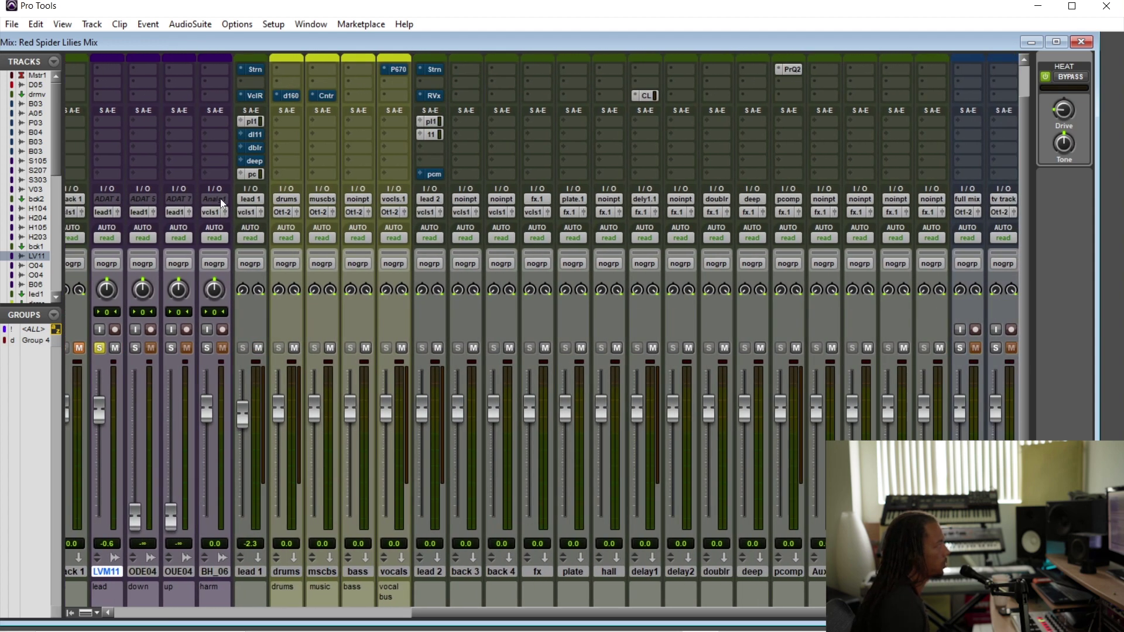
left_click(254, 176)
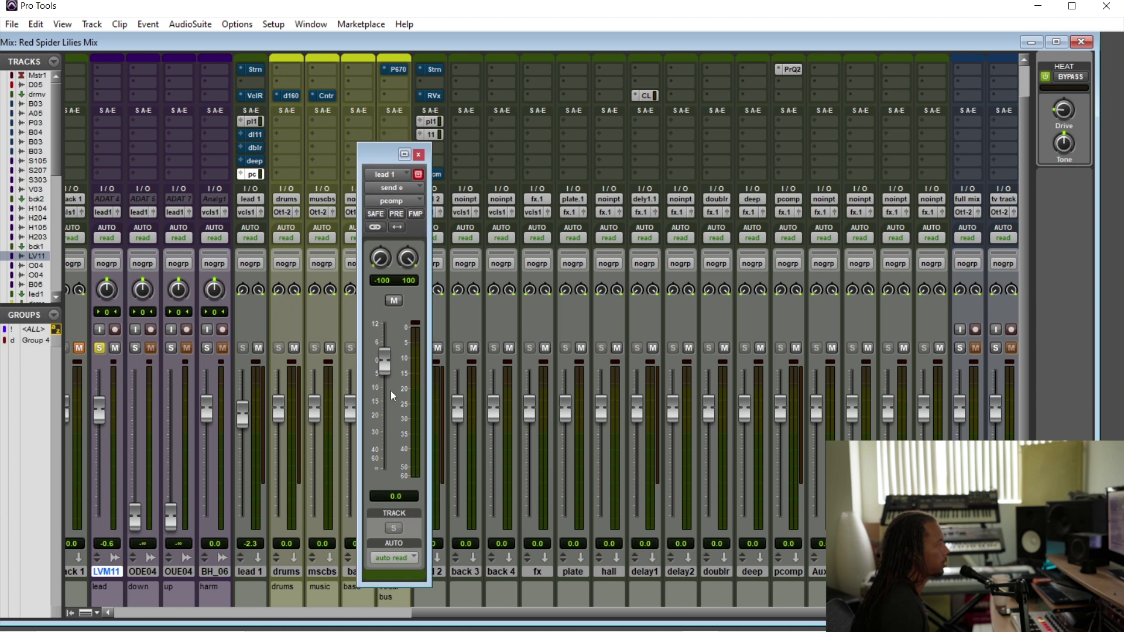
left_click(418, 154)
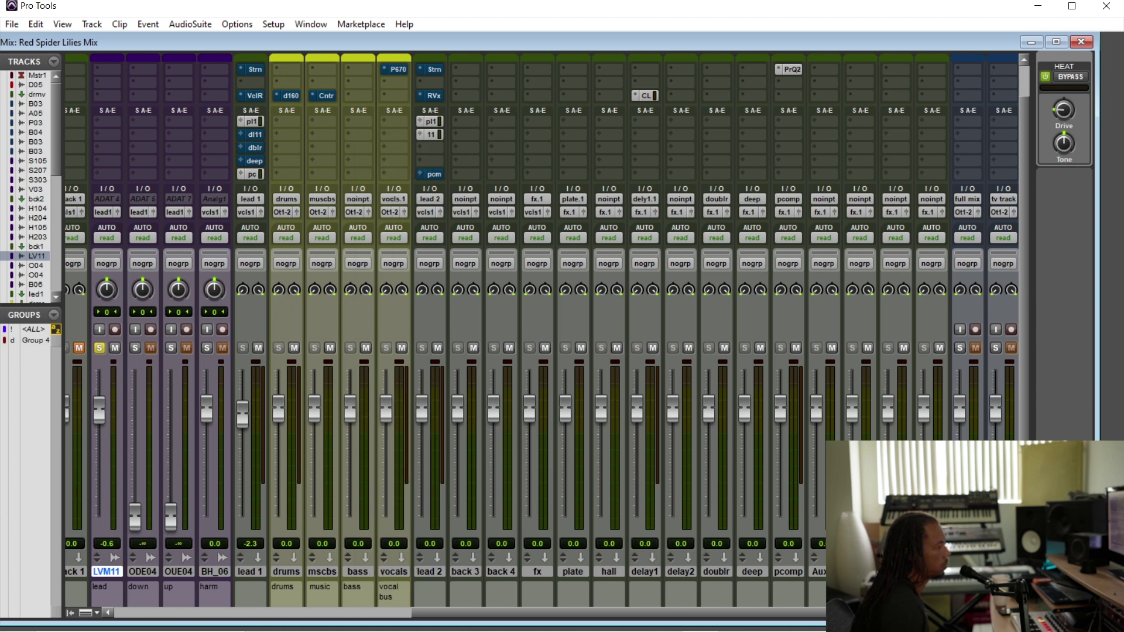
scroll(541, 328, "right", 2)
scroll(541, 327, "left", 1)
scroll(754, 436, "up", 2)
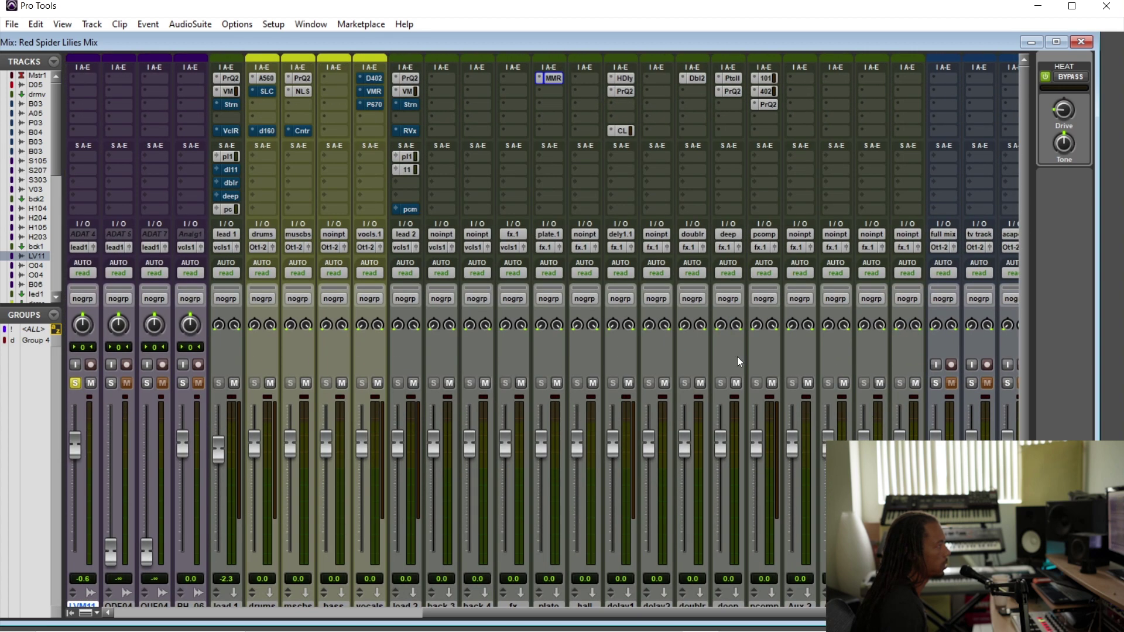
left_click(769, 92)
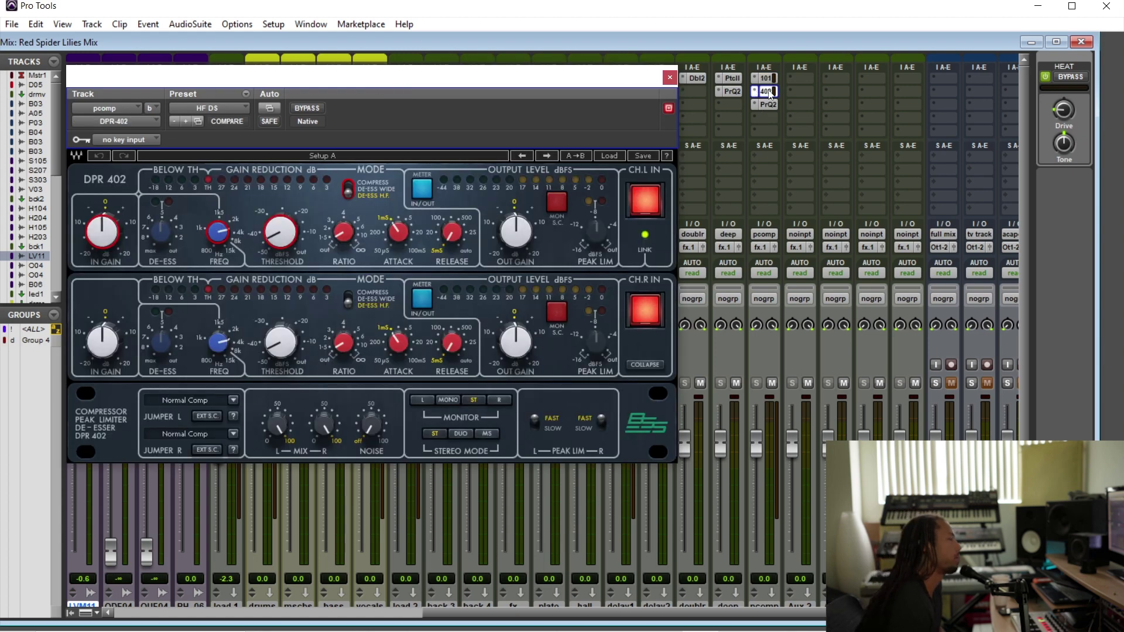
left_click(771, 77)
left_click(768, 92)
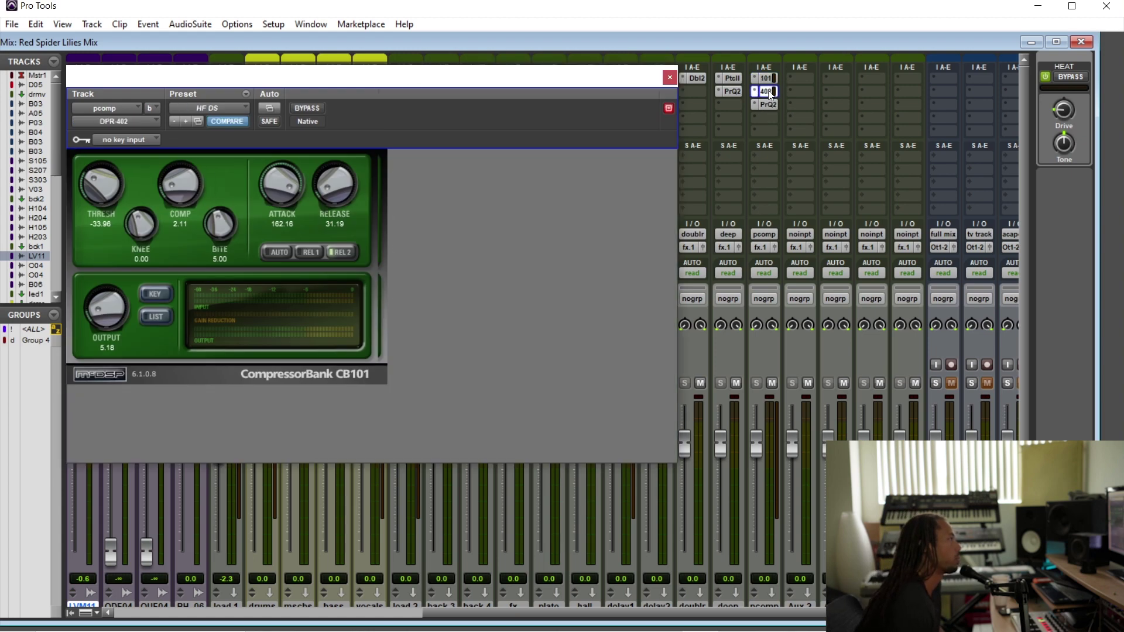
left_click(763, 104)
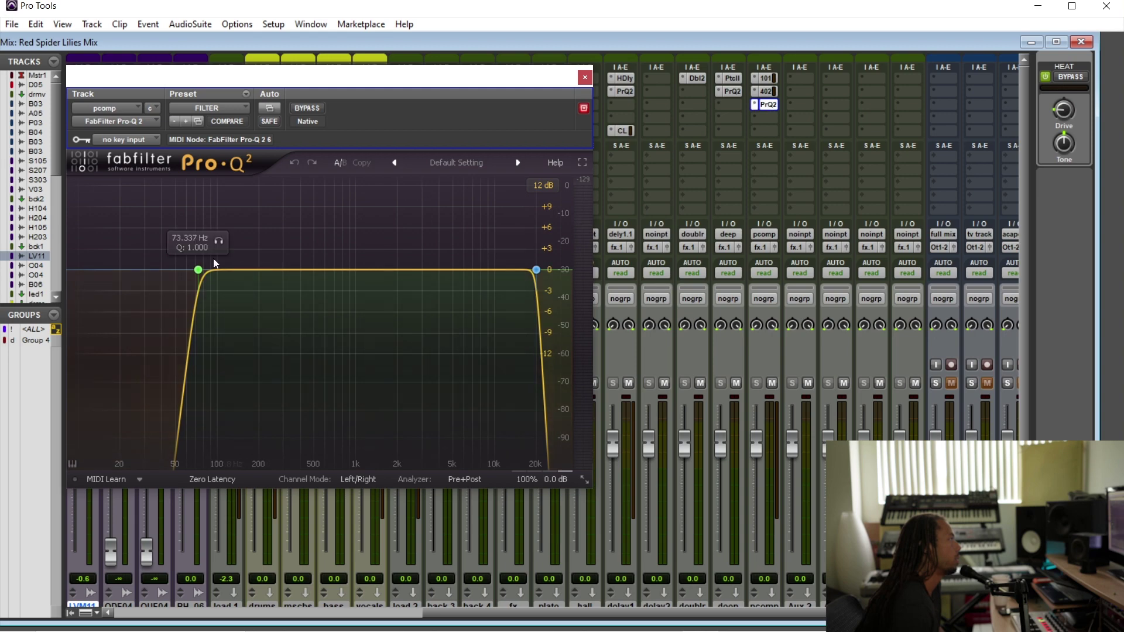
left_click(585, 78)
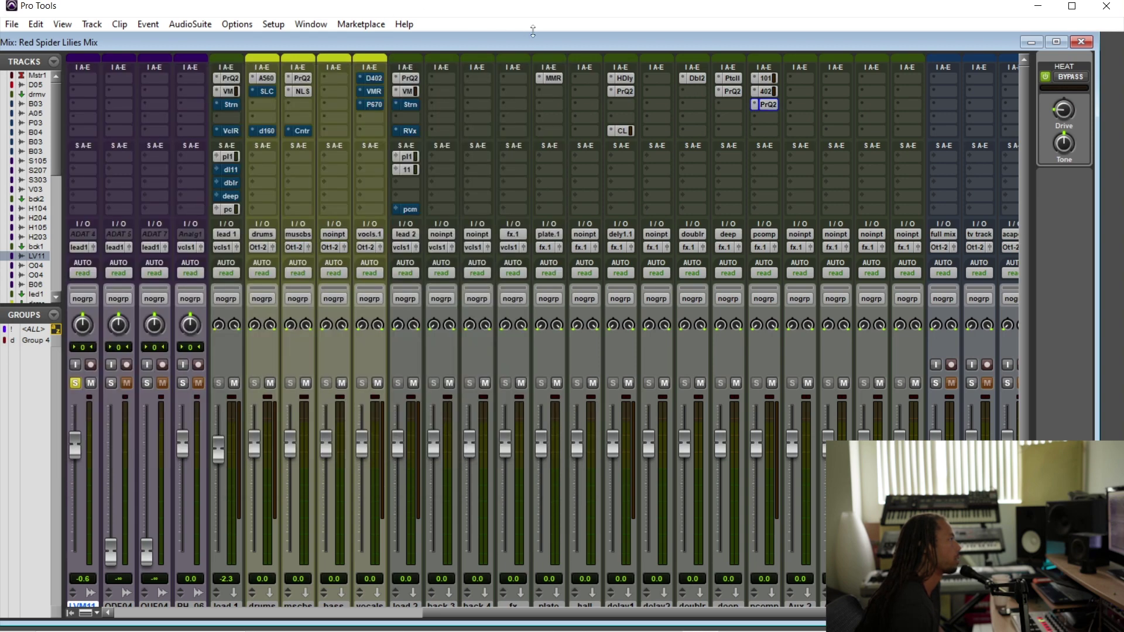
Play the soloed lead vocal and compare the pcomp track's CompressorBank CB101 bypassed and active.
left_click(768, 91)
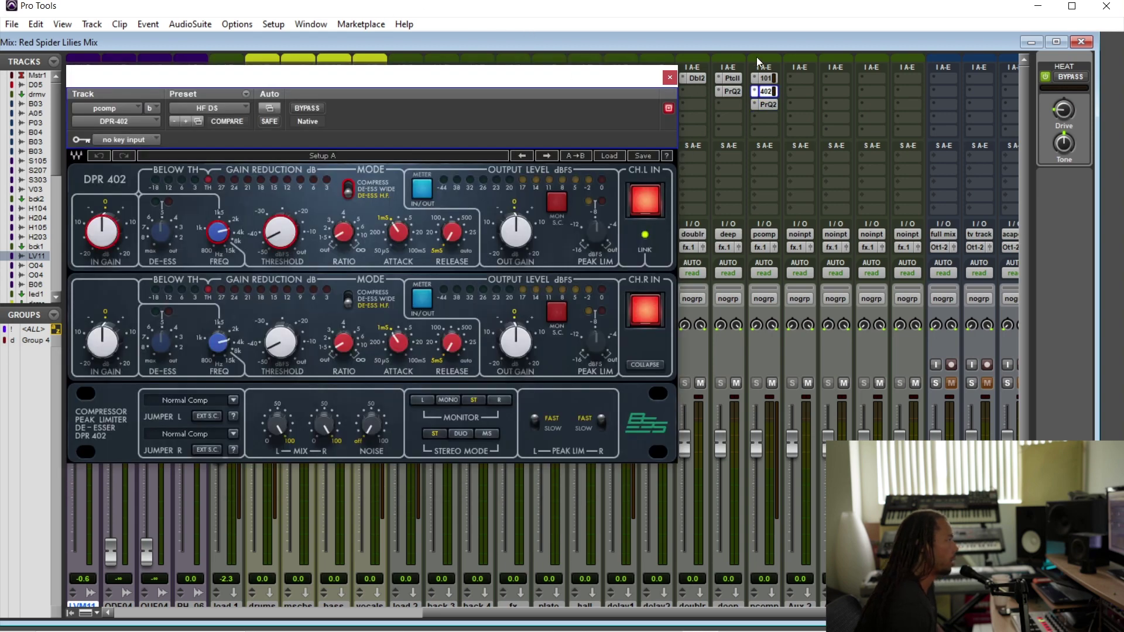
left_click(768, 78)
left_click_drag(293, 82, 638, 102)
key("space")
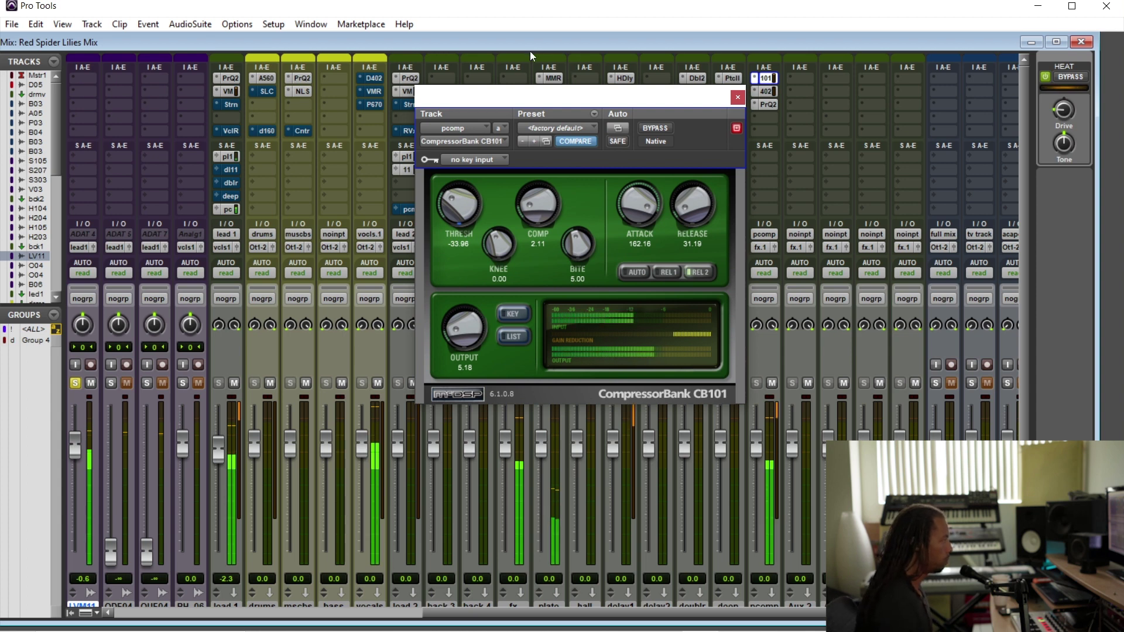
left_click(647, 127)
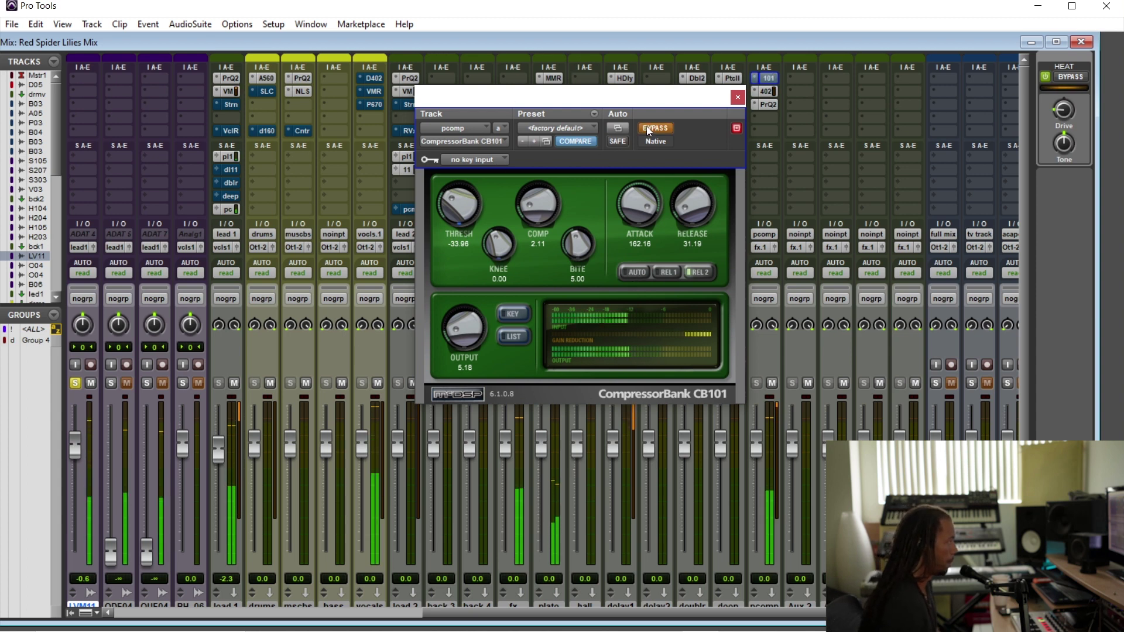
left_click(651, 125)
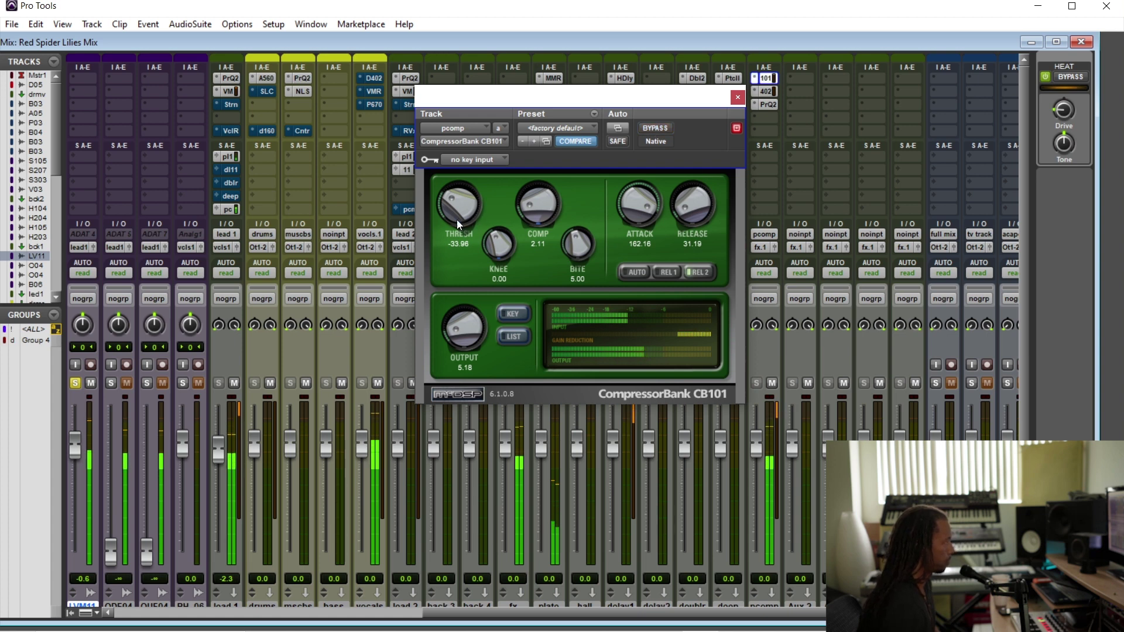
Lower the threshold to -36.65 in the pcomp track's CompressorBank CB101 and check it against bypass.
left_click_drag(463, 210, 474, 237)
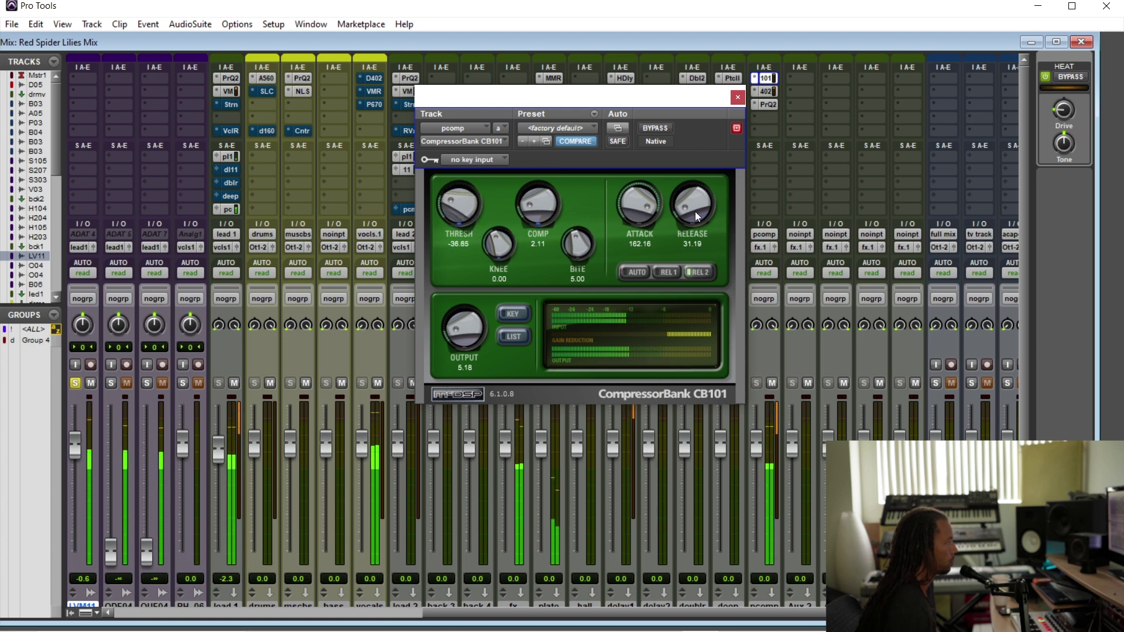
left_click(657, 129)
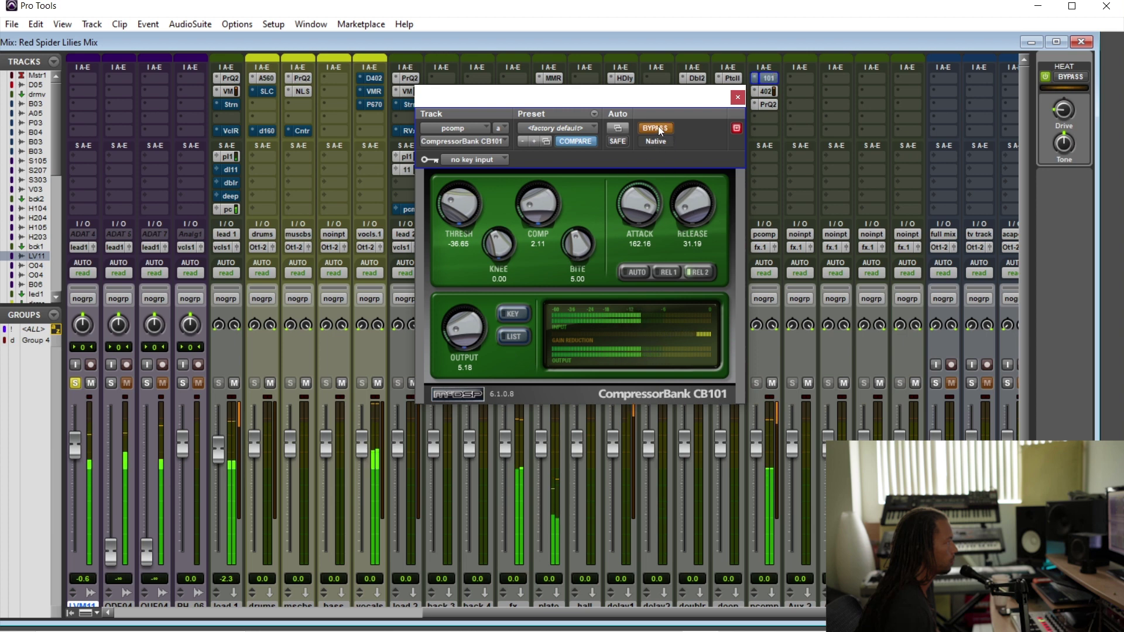
left_click(659, 129)
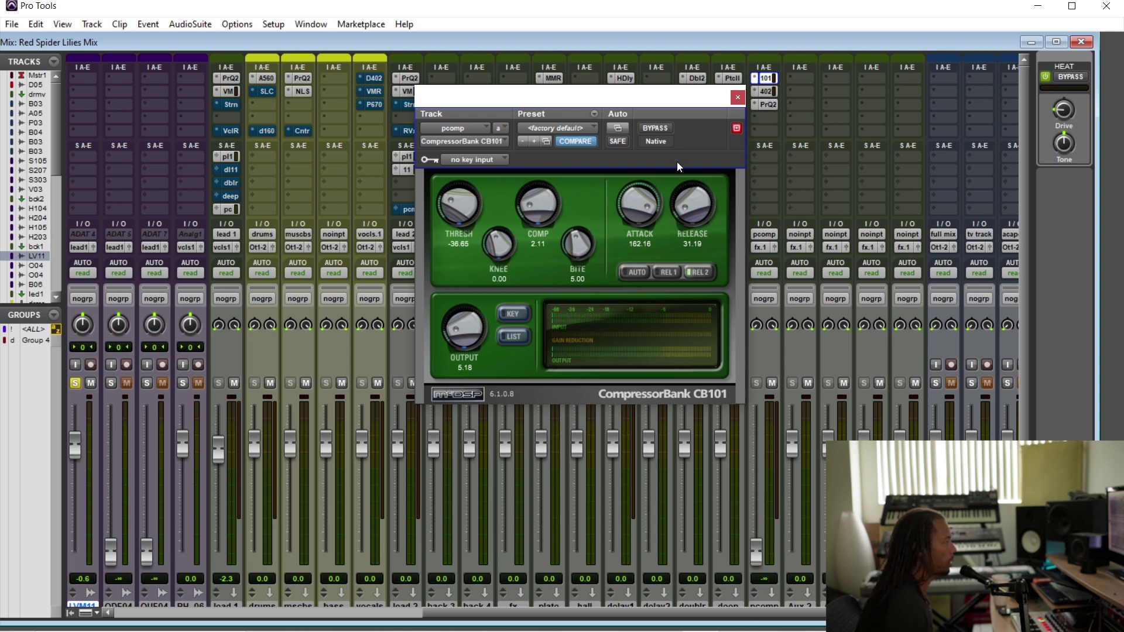
left_click(738, 99)
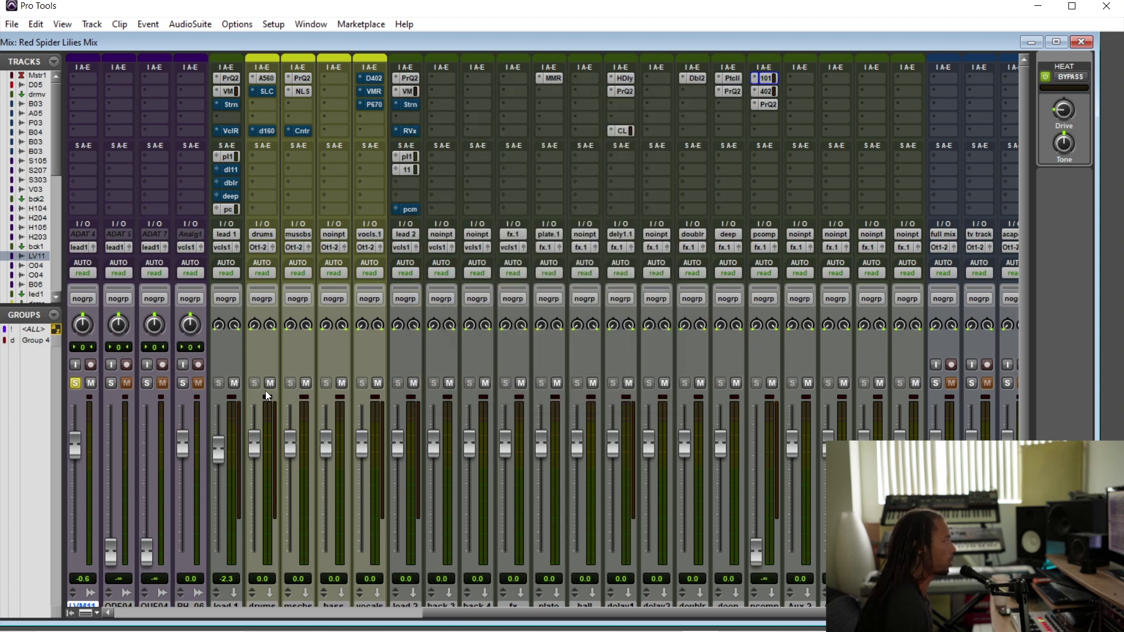
Take the main lead vocal out of solo and bring the pcomp fader up to -12.5 dB during playback, checking with mute.
left_click(78, 384)
key("space")
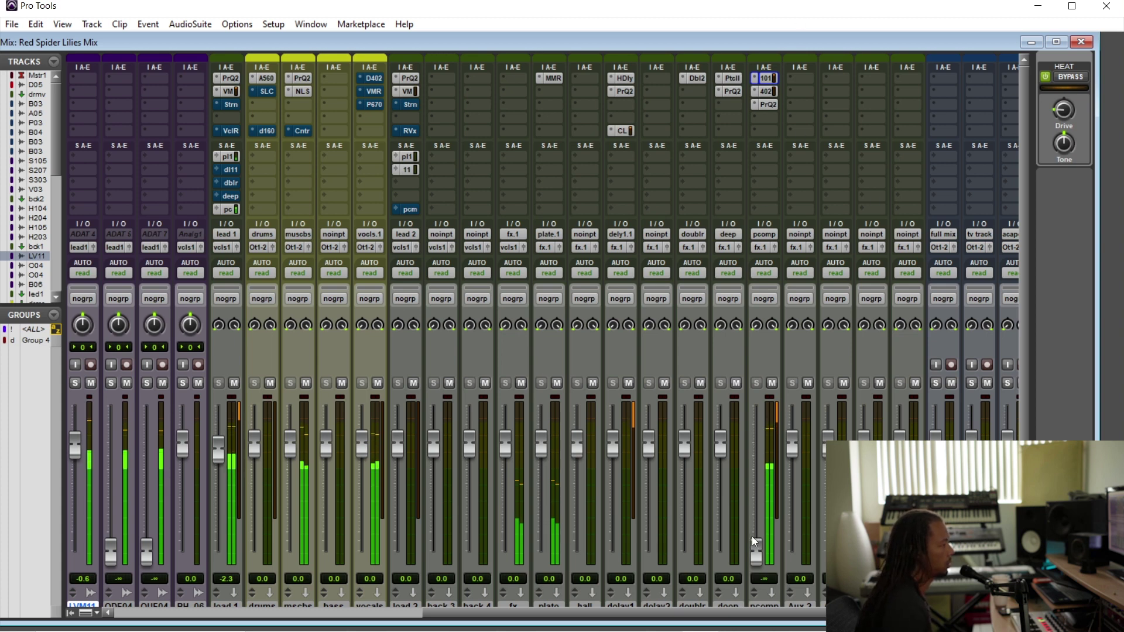
left_click_drag(759, 487, 761, 478)
left_click(773, 383)
left_click(773, 383)
left_click_drag(758, 484, 758, 478)
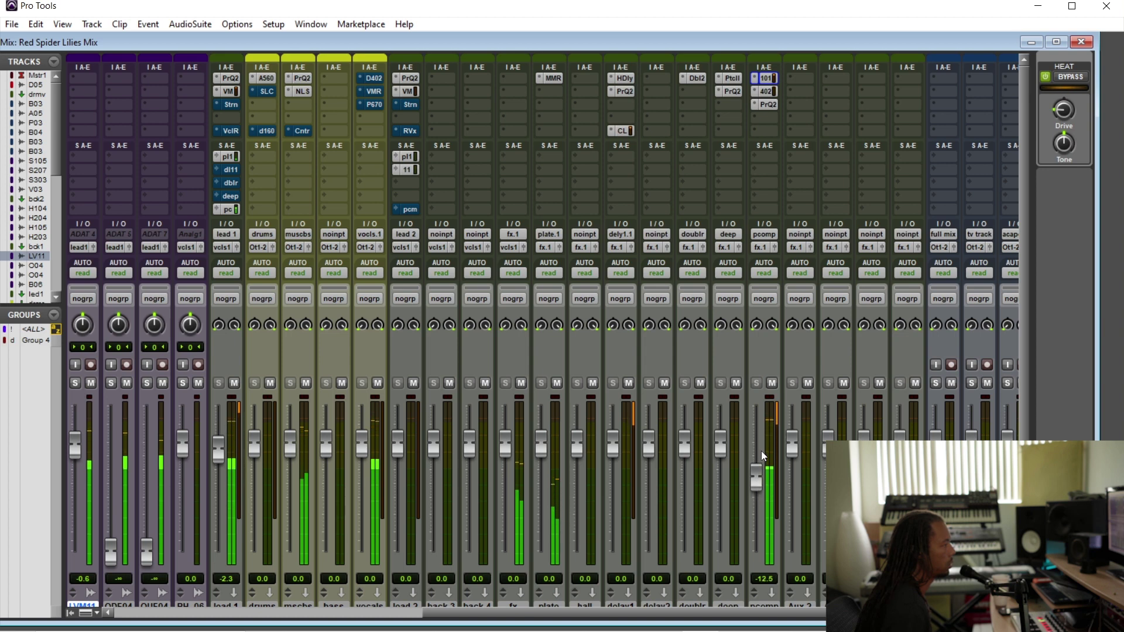
Fine-tune the pcomp fader to -11.5 dB against the full mix and mute the pcomp track.
left_click_drag(755, 471, 755, 472)
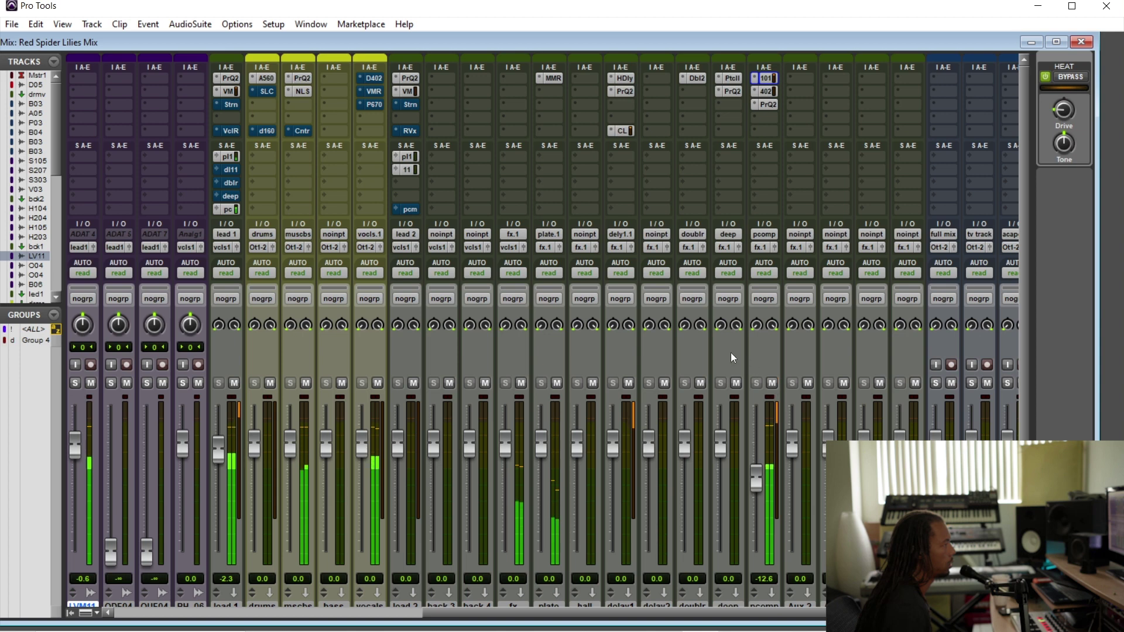
left_click_drag(758, 481, 760, 464)
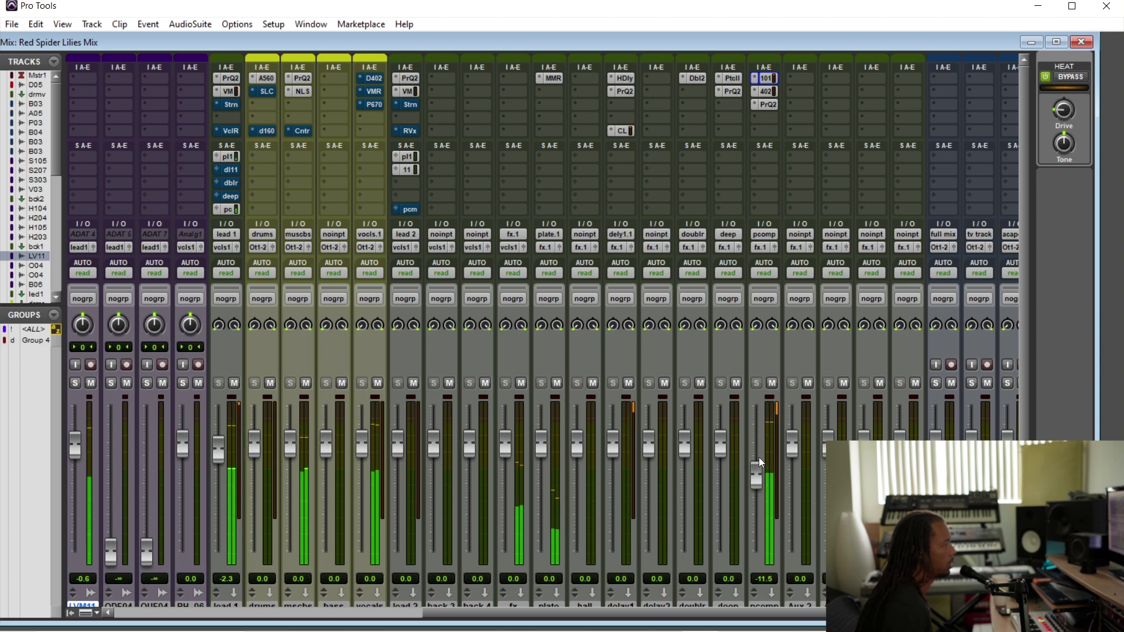
left_click(772, 384)
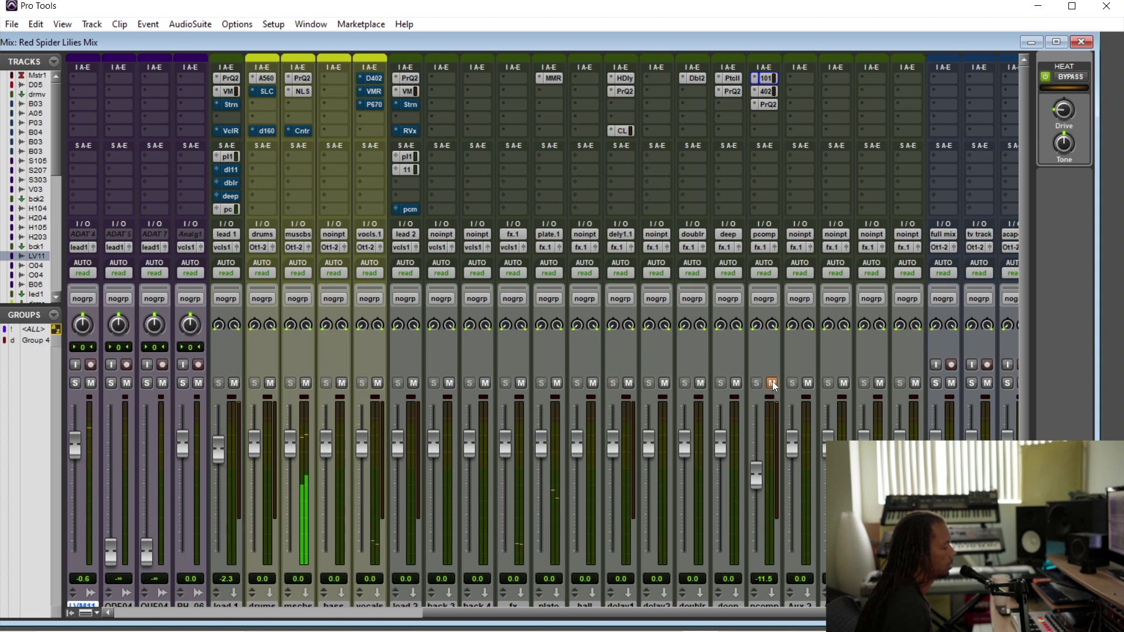
Unmute the pcomp track, raise its fader to -10.8 dB and lower the lead 1 fader to -2.5 dB during playback.
left_click(772, 383)
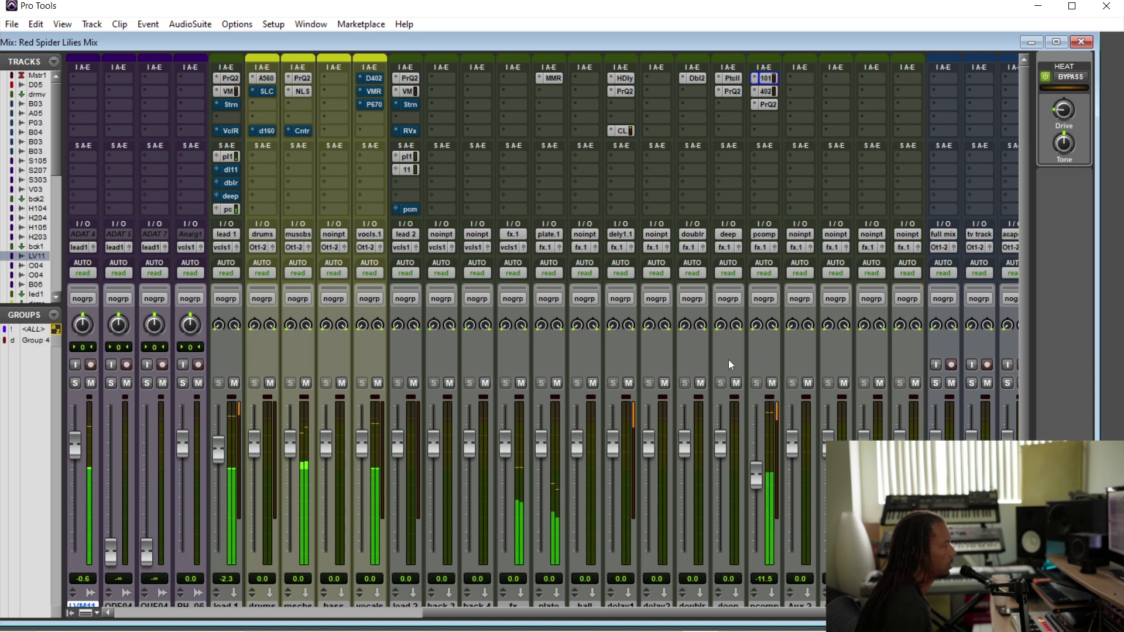
left_click_drag(756, 479, 758, 456)
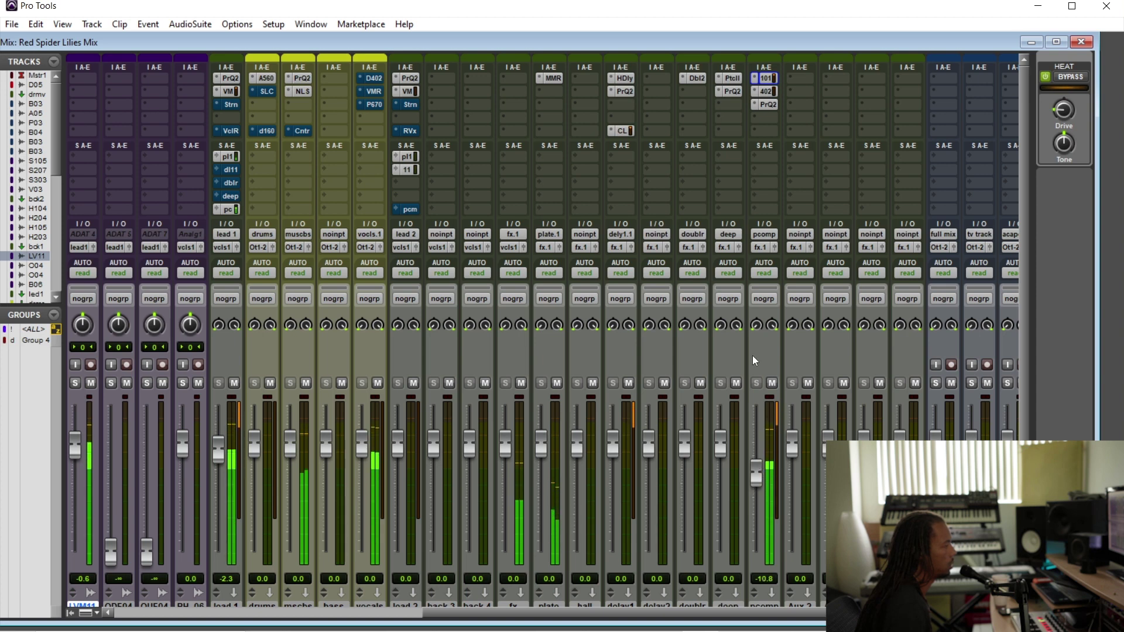
left_click_drag(680, 611, 530, 585)
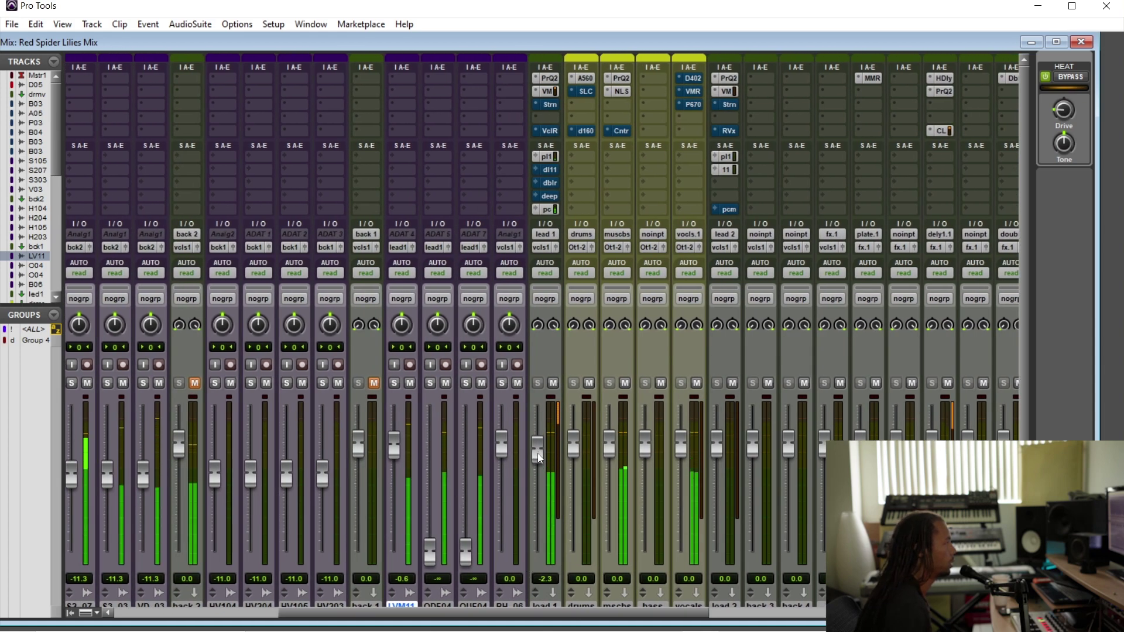
left_click_drag(537, 455, 539, 458)
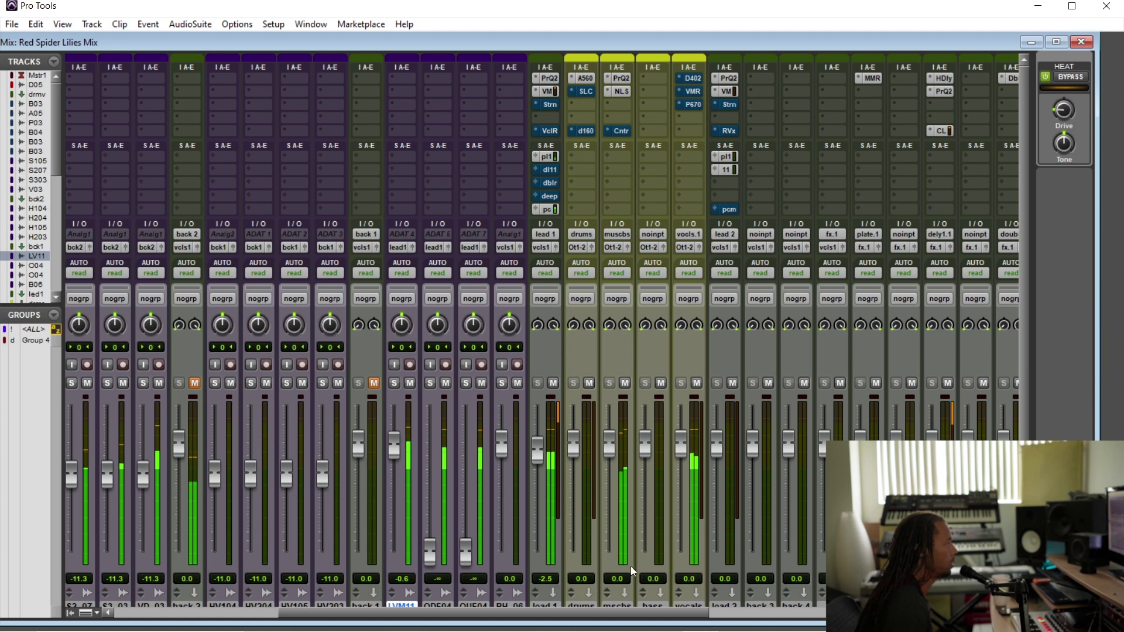
Lower the bridge harmony track's fader to -10.7 dB, switch to the Edit window and stop playback.
left_click_drag(636, 612, 758, 613)
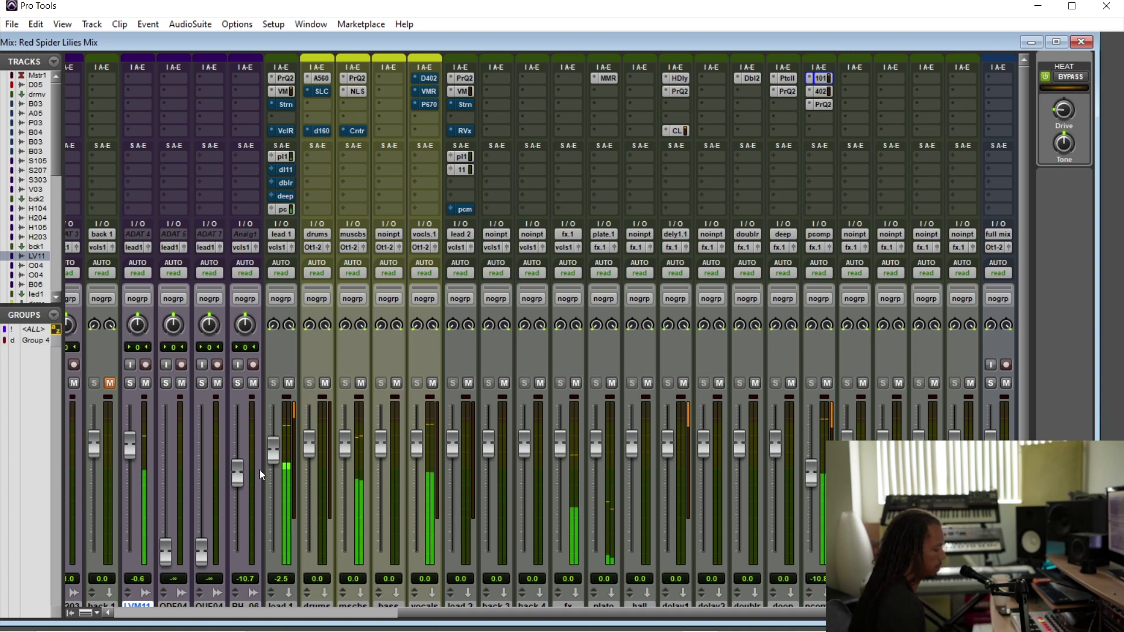
key("ctrl+equal")
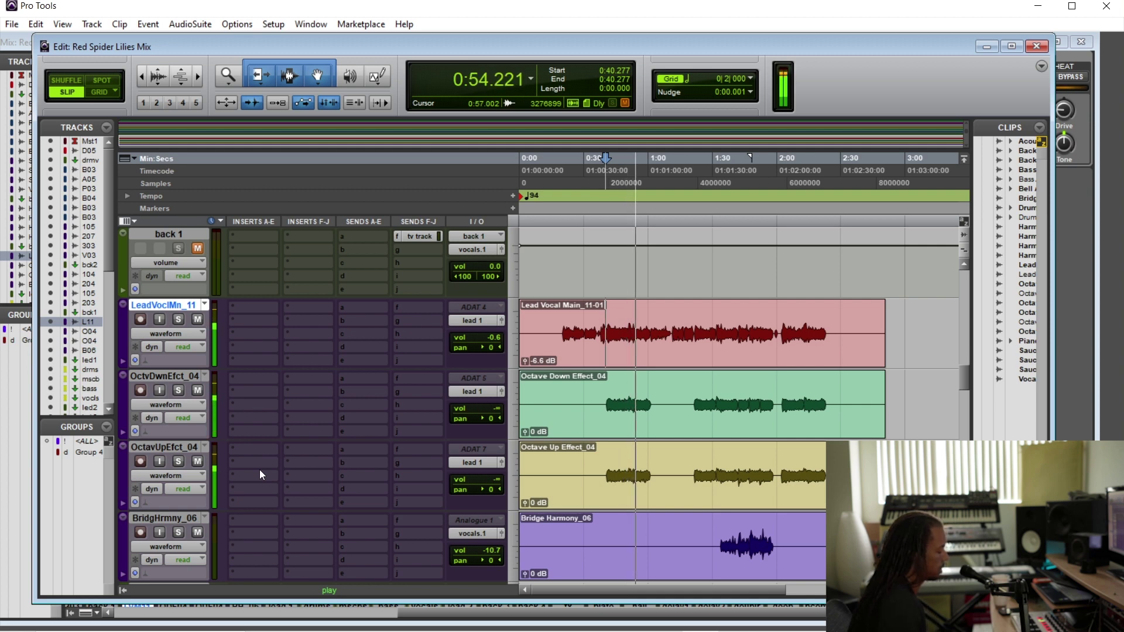
key("space")
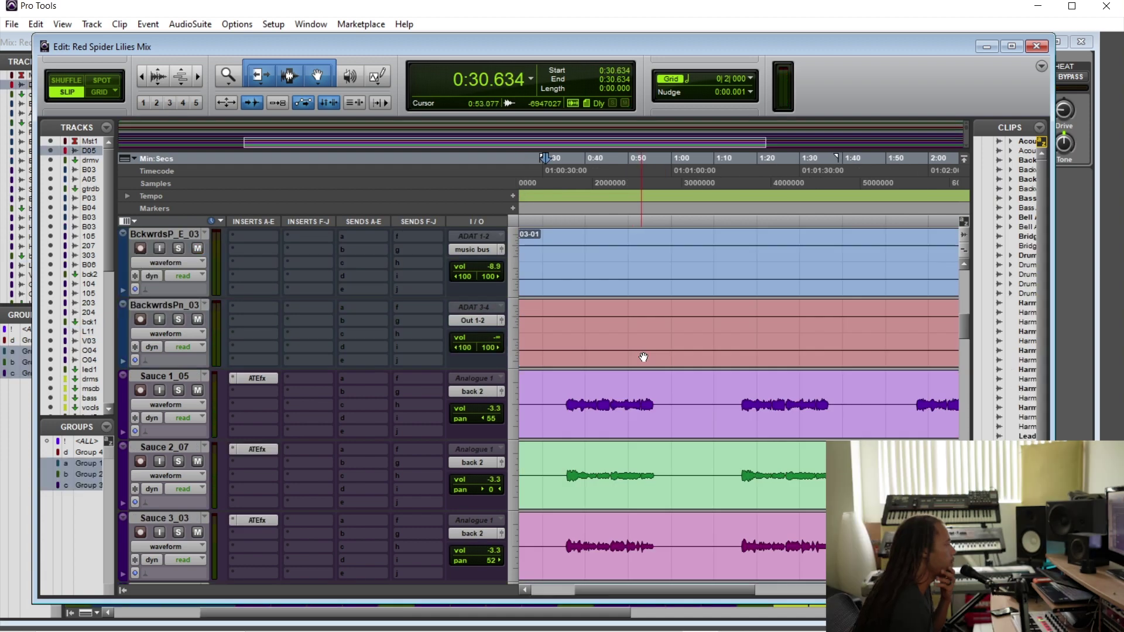
Add a send from the main lead vocal track to the delay 1 track.
scroll(643, 356, "down", 2)
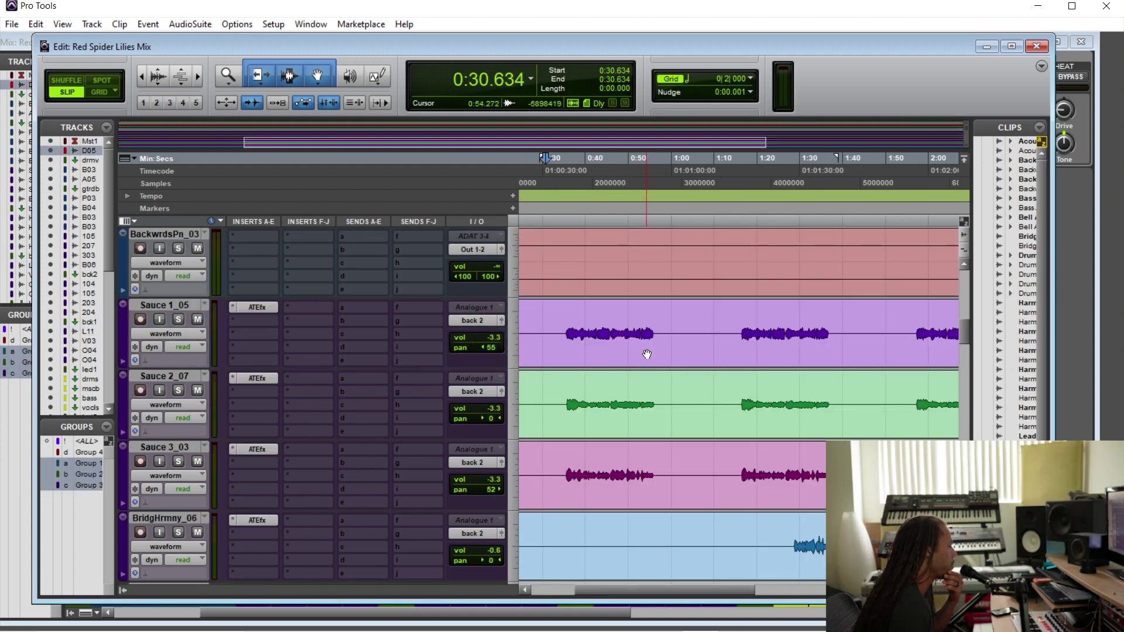
scroll(648, 355, "down", 1)
scroll(650, 354, "up", 1)
left_click_drag(556, 323, 807, 325)
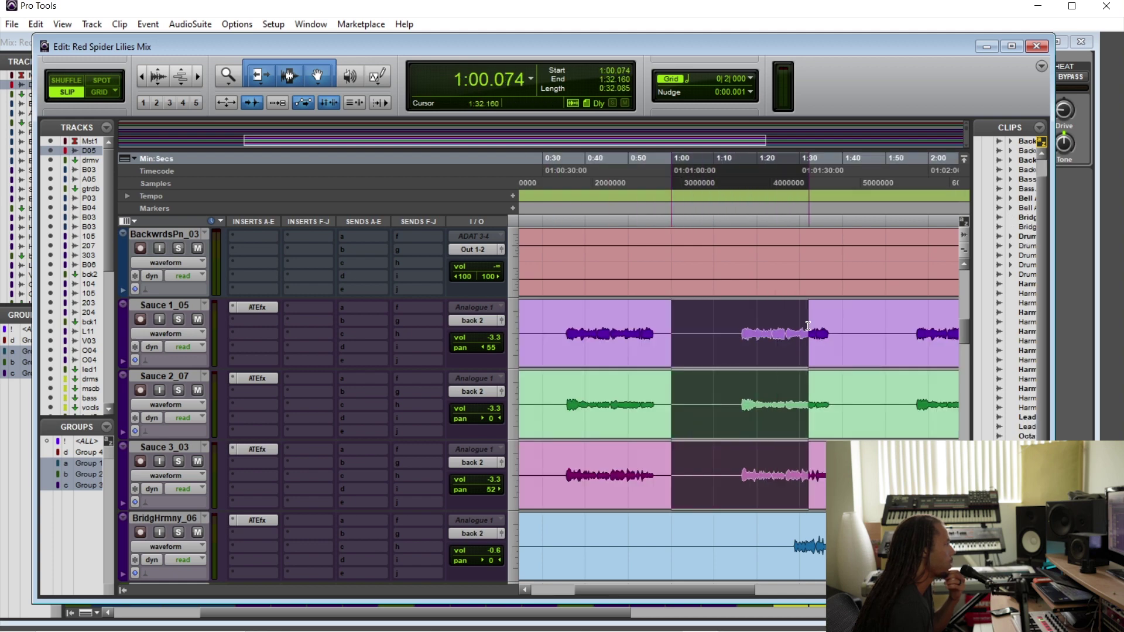
scroll(773, 368, "down", 4)
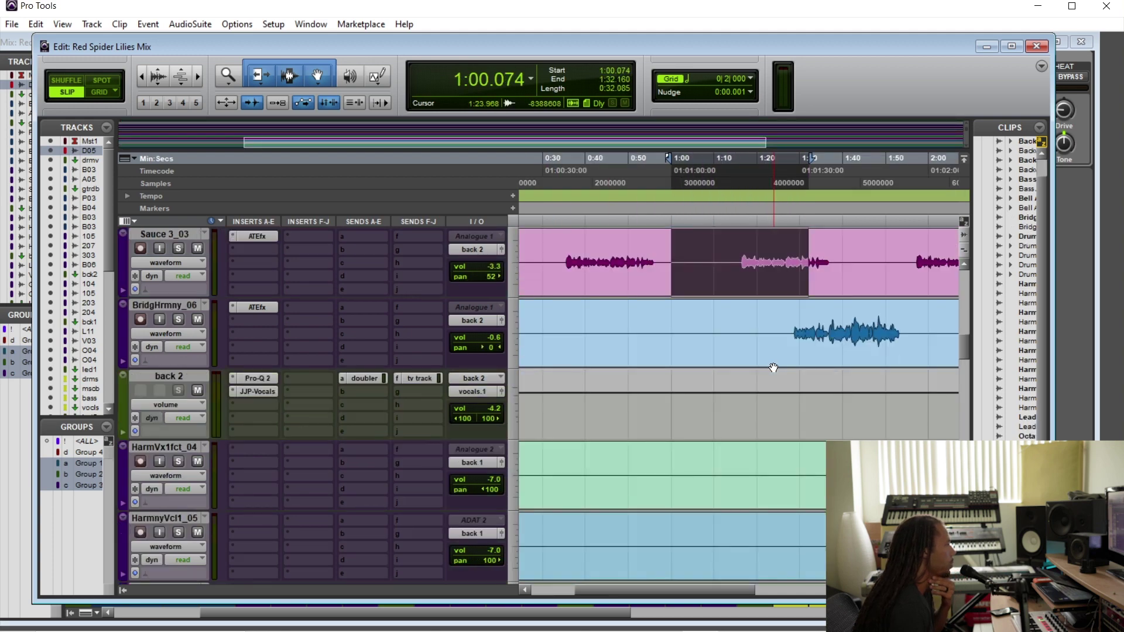
scroll(774, 367, "down", 5)
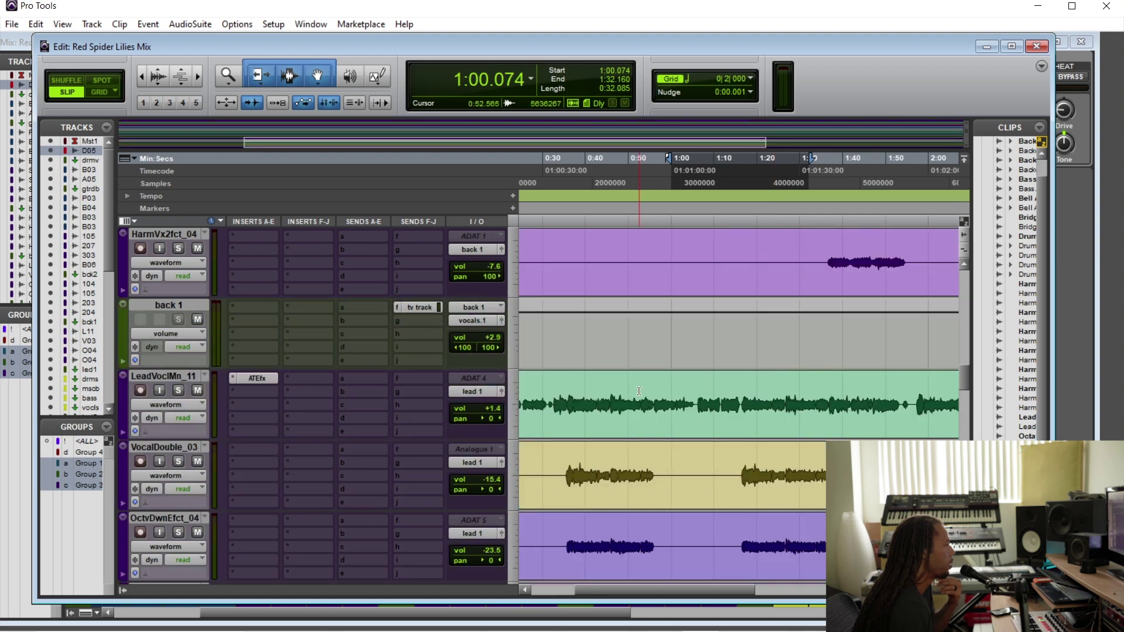
scroll(263, 413, "down", 3)
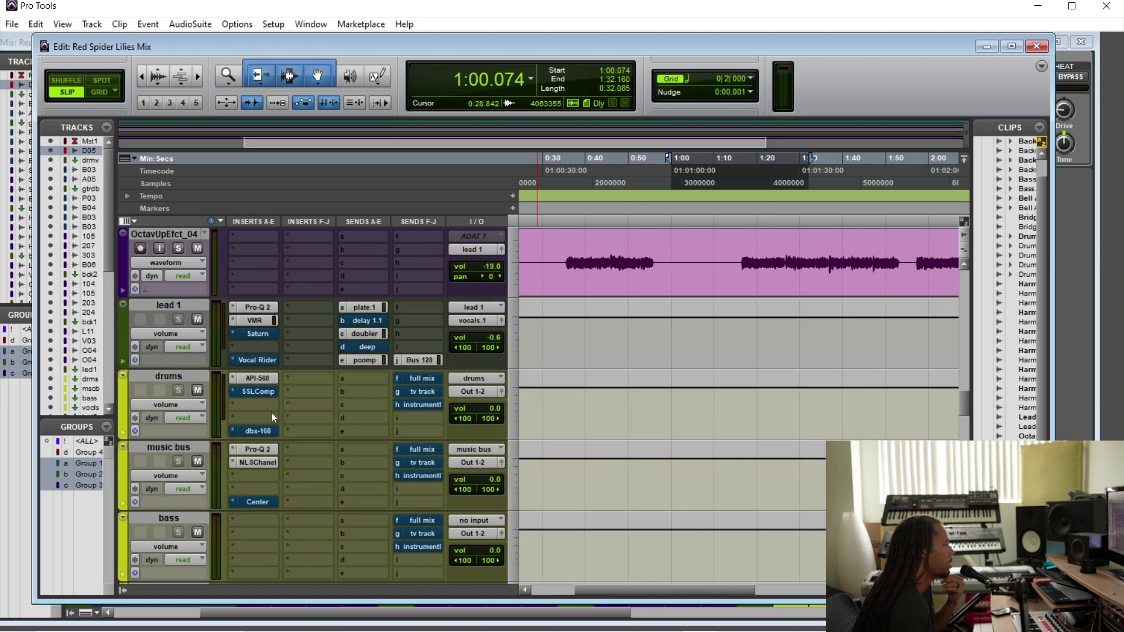
scroll(265, 410, "up", 1)
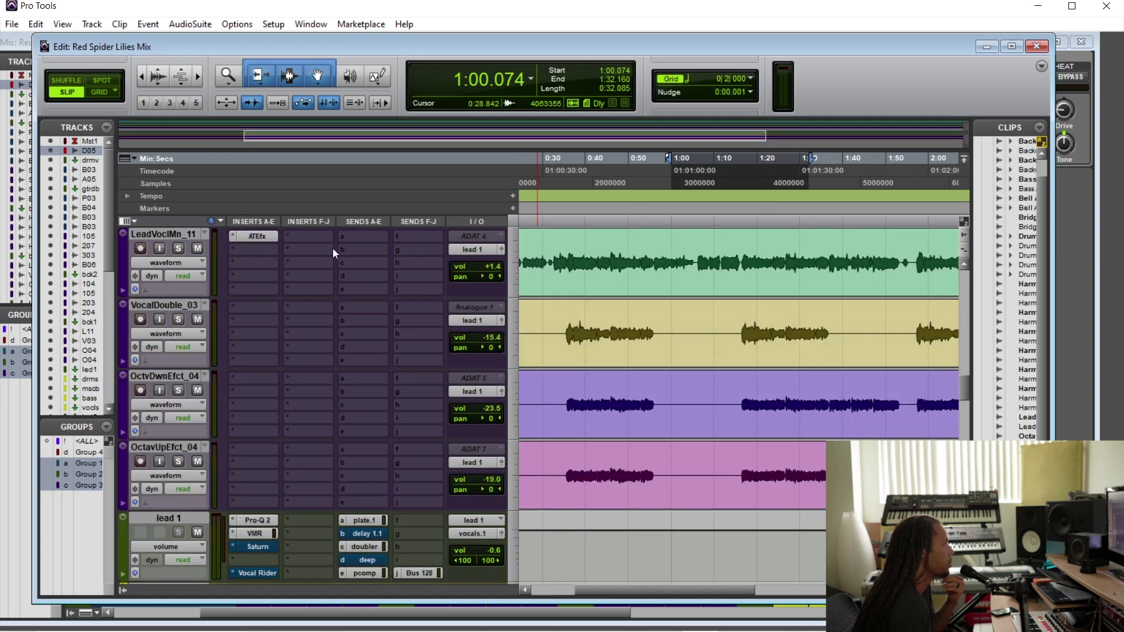
left_click(416, 237)
mouse_move(486, 292)
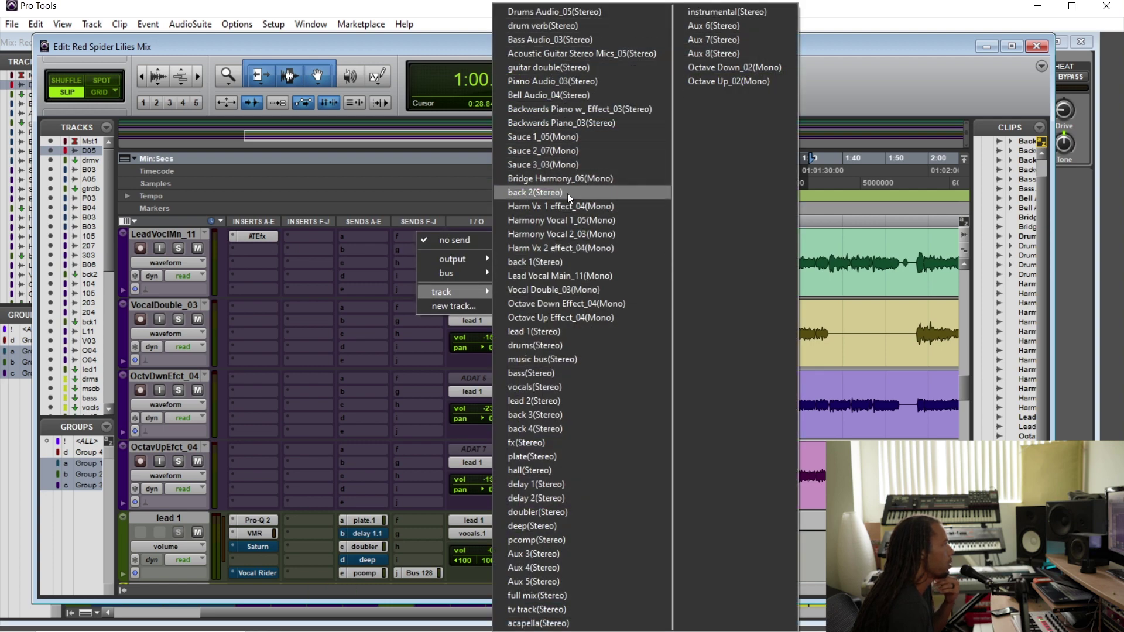
left_click(574, 484)
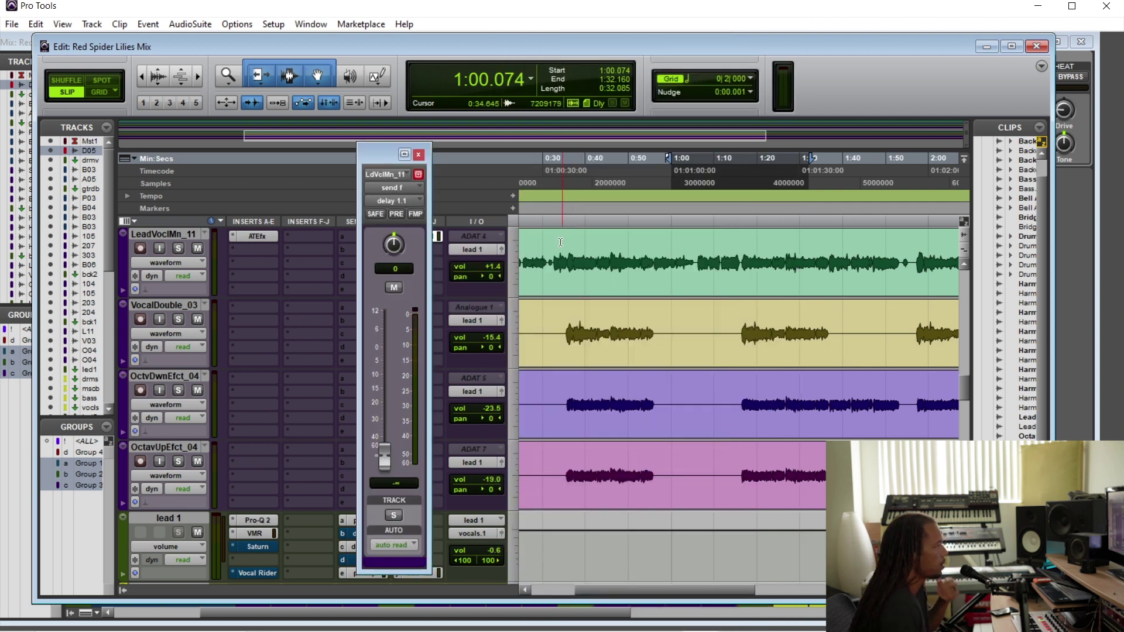
Solo the main lead vocal, play from about 0:14.5 and raise its delay 1 send to -14.2 dB.
key("Return")
left_click(582, 258)
left_click(179, 249)
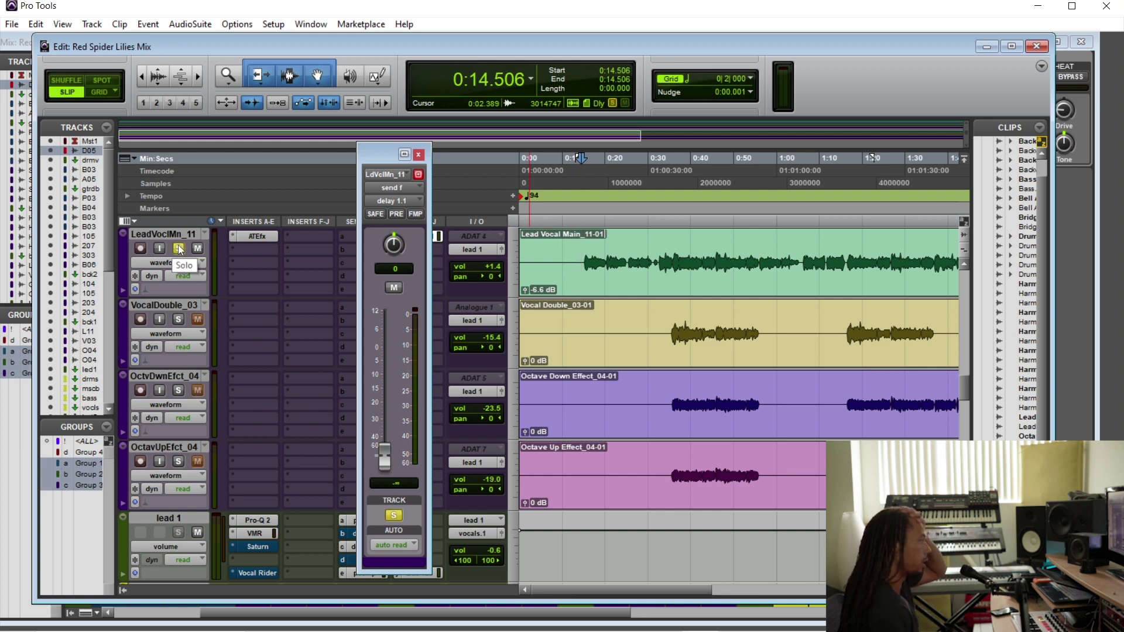
key("space")
left_click_drag(384, 456, 391, 388)
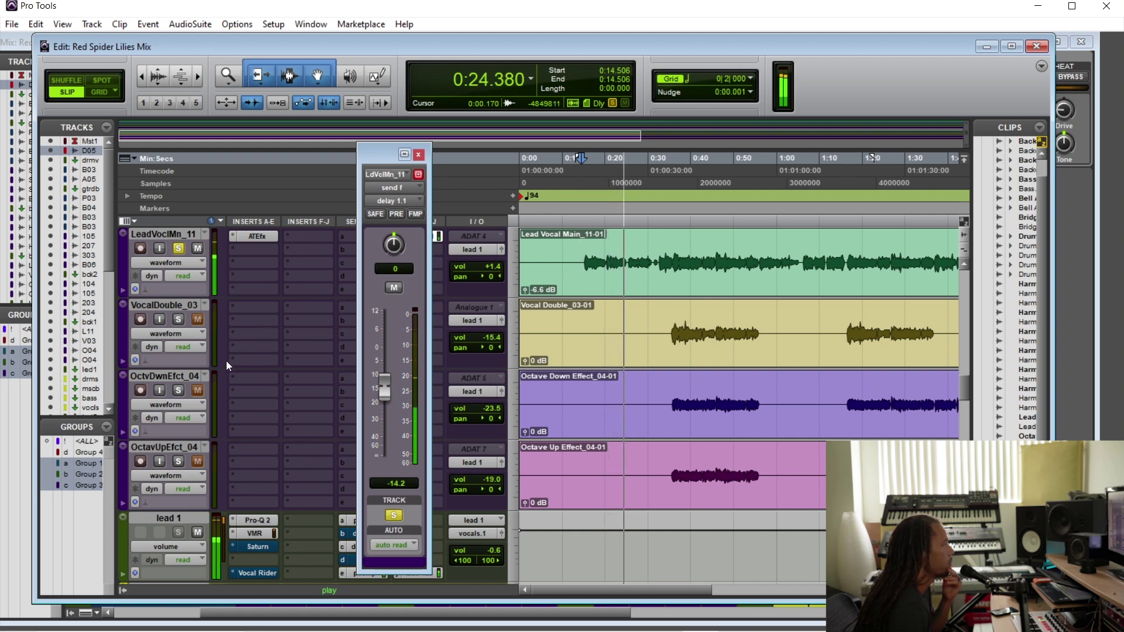
Check the delay 1 track's H-Delay and Pro-Q 2 during playback and lower the main lead vocal's delay send to -15.1 dB.
scroll(228, 361, "down", 3)
scroll(229, 362, "down", 4)
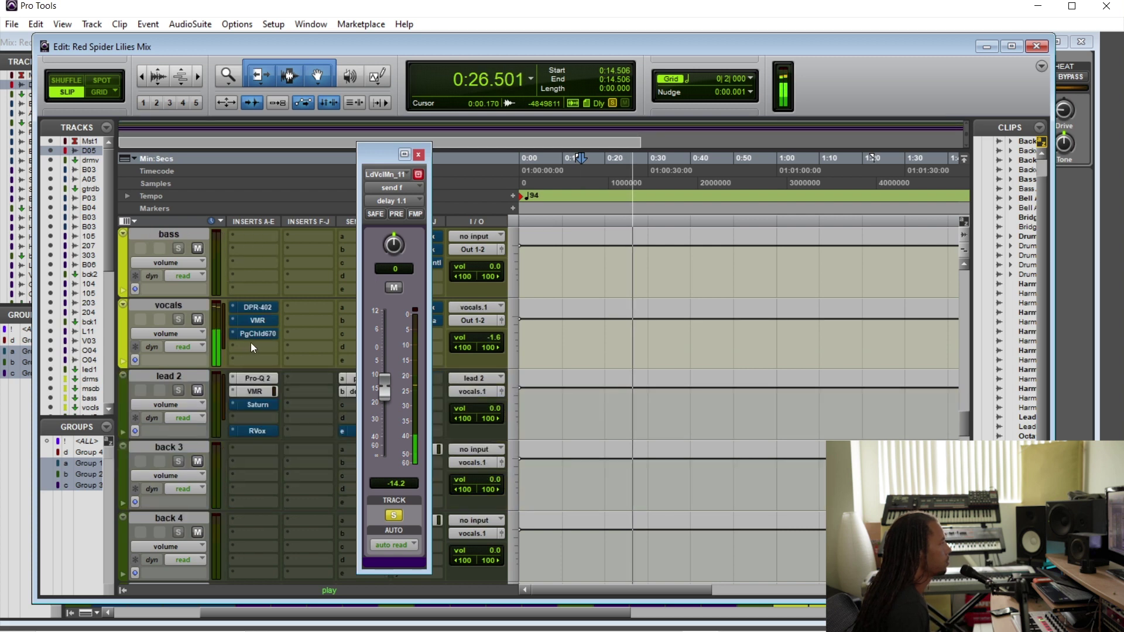
key("space")
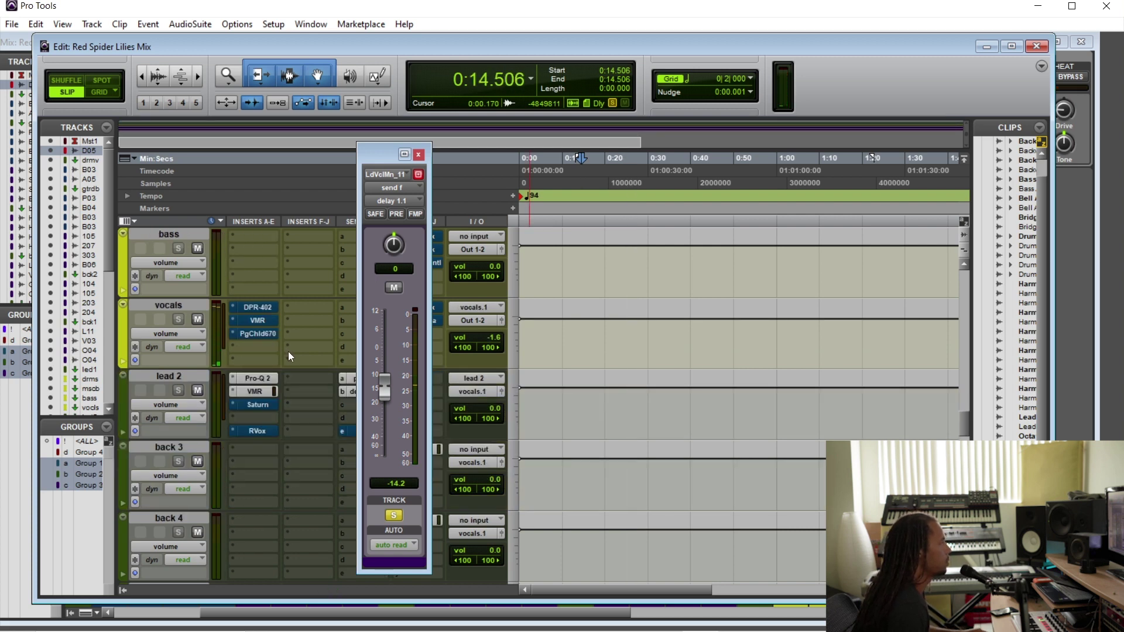
scroll(258, 386, "down", 7)
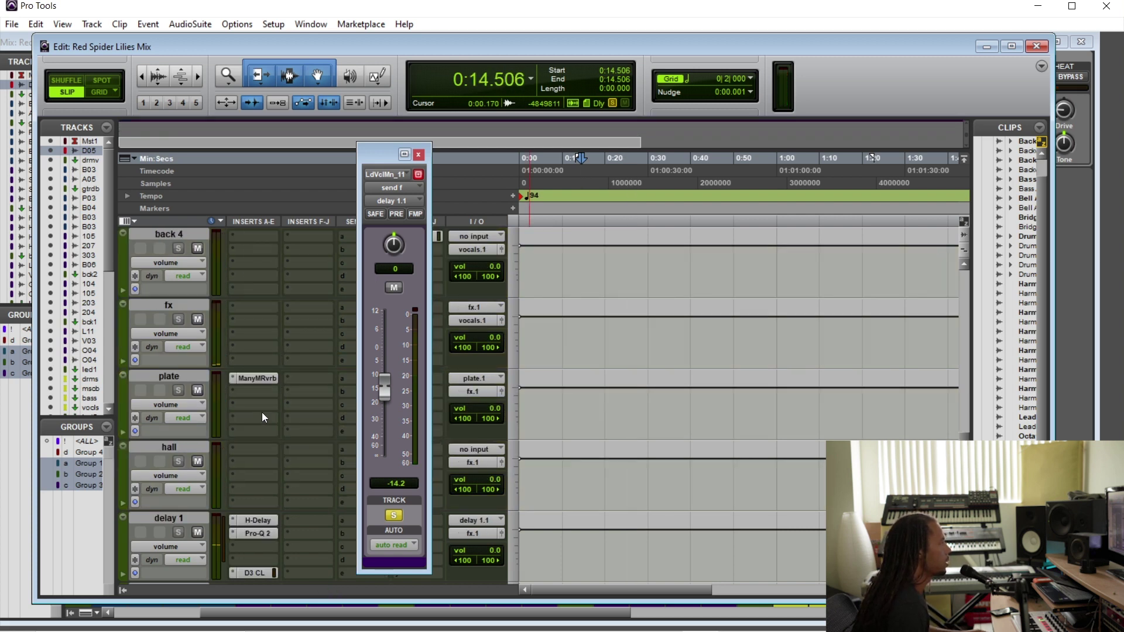
key("space")
left_click_drag(377, 154, 676, 186)
scroll(304, 384, "up", 1)
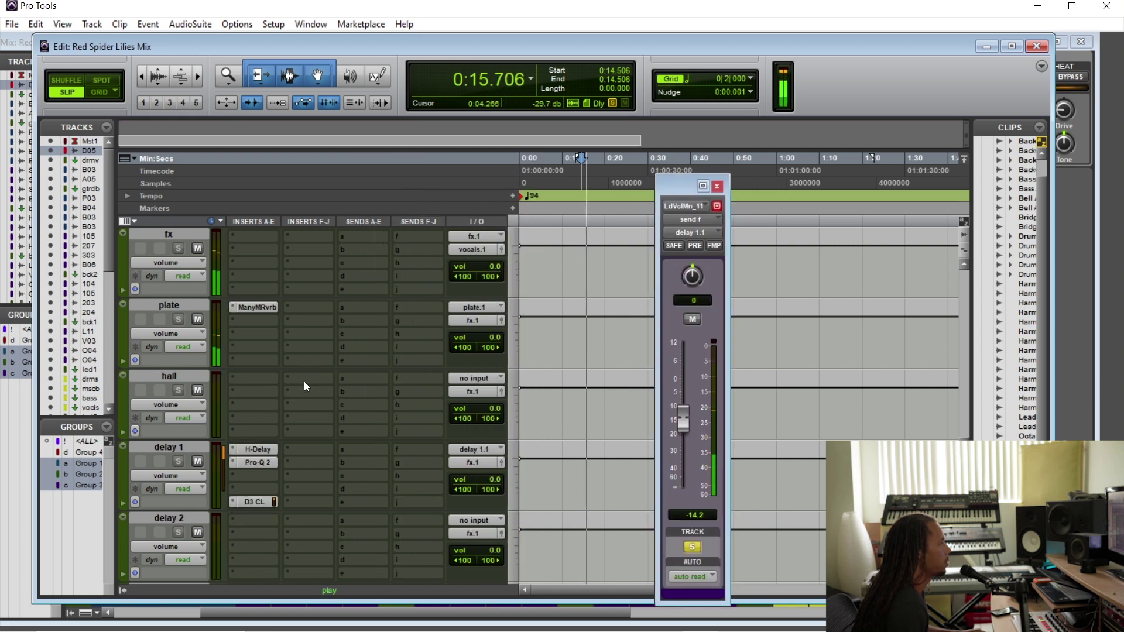
left_click(264, 449)
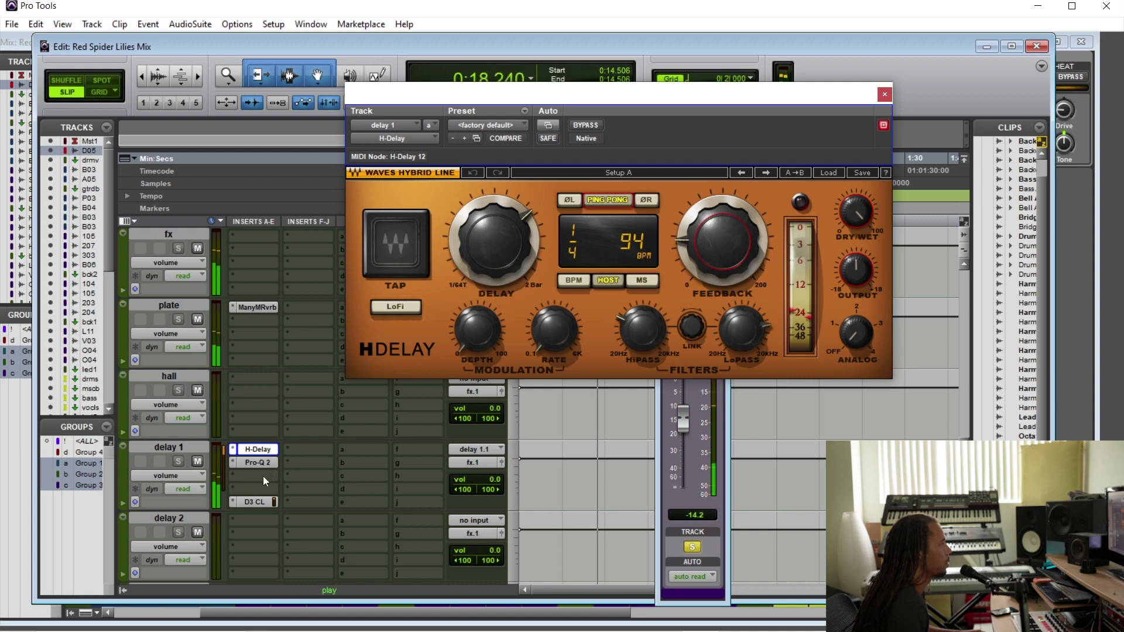
left_click(261, 463)
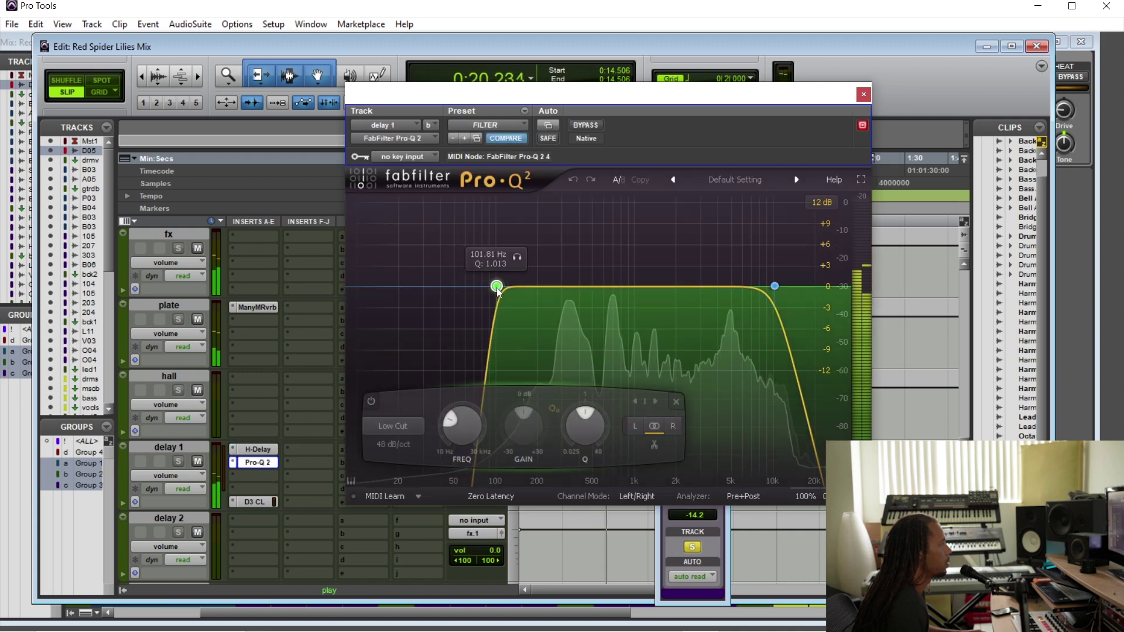
left_click(863, 94)
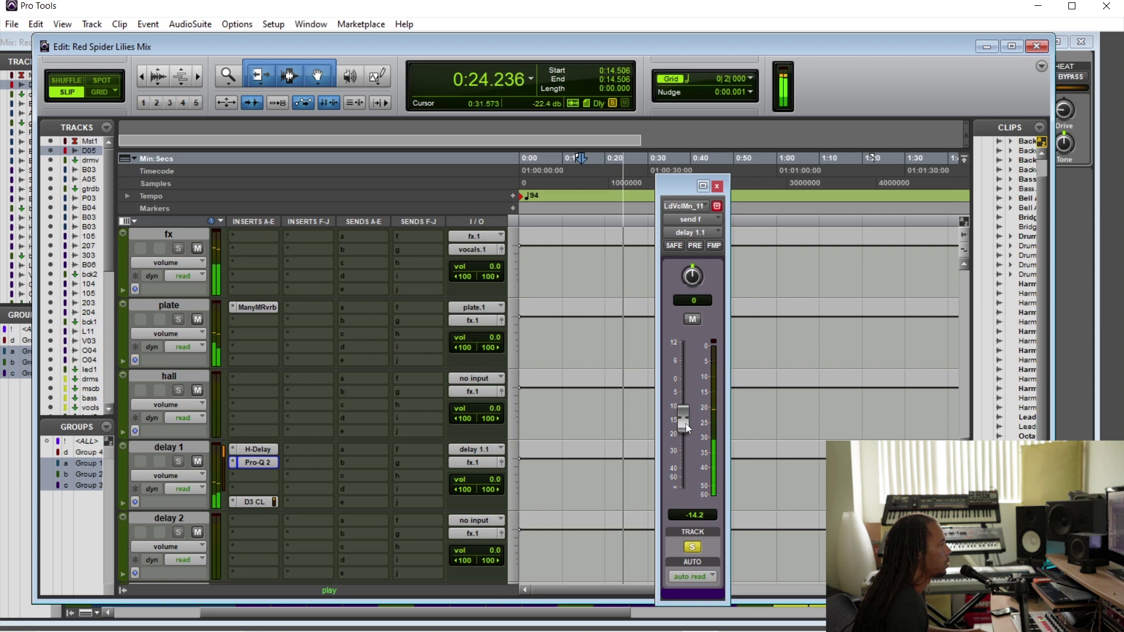
left_click_drag(685, 426, 686, 451)
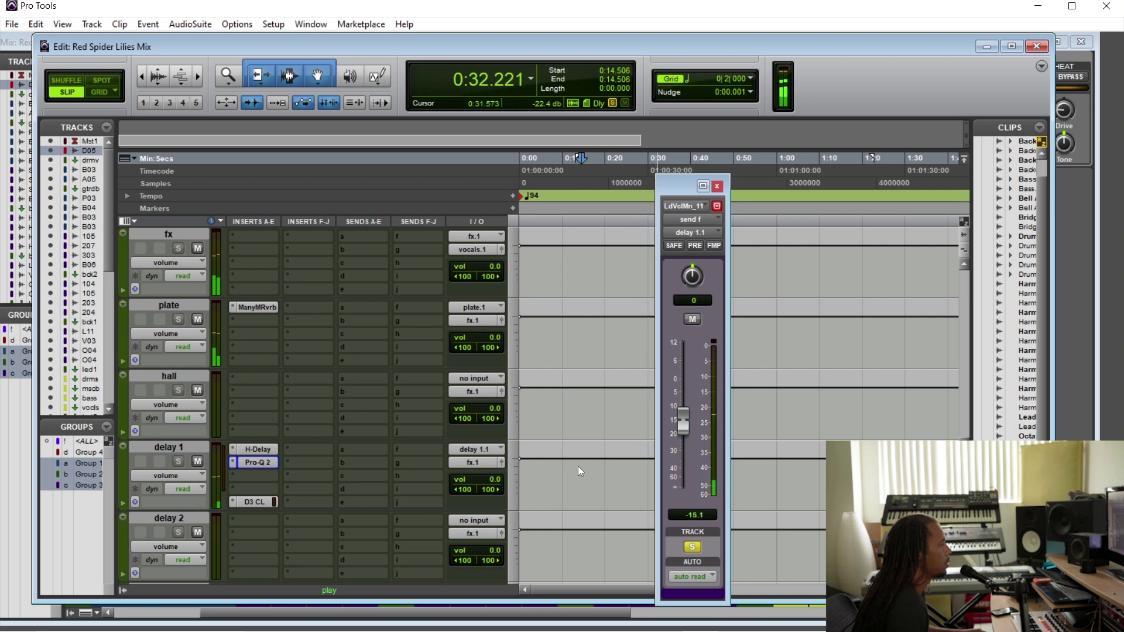
key("space")
Set the feedback of the delay 1 track's H-Delay to 15 while playing the soloed main lead vocal from about 0:18.9.
left_click(240, 450)
left_click_drag(699, 103, 388, 117)
scroll(624, 303, "down", 5)
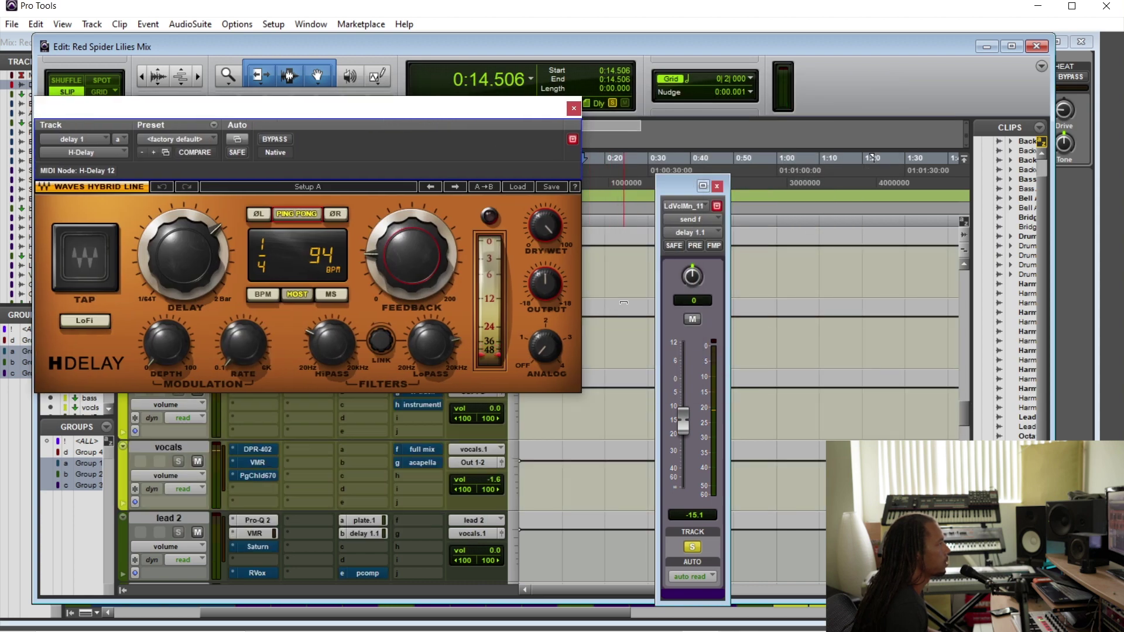
scroll(624, 303, "down", 3)
left_click(599, 391)
key("space")
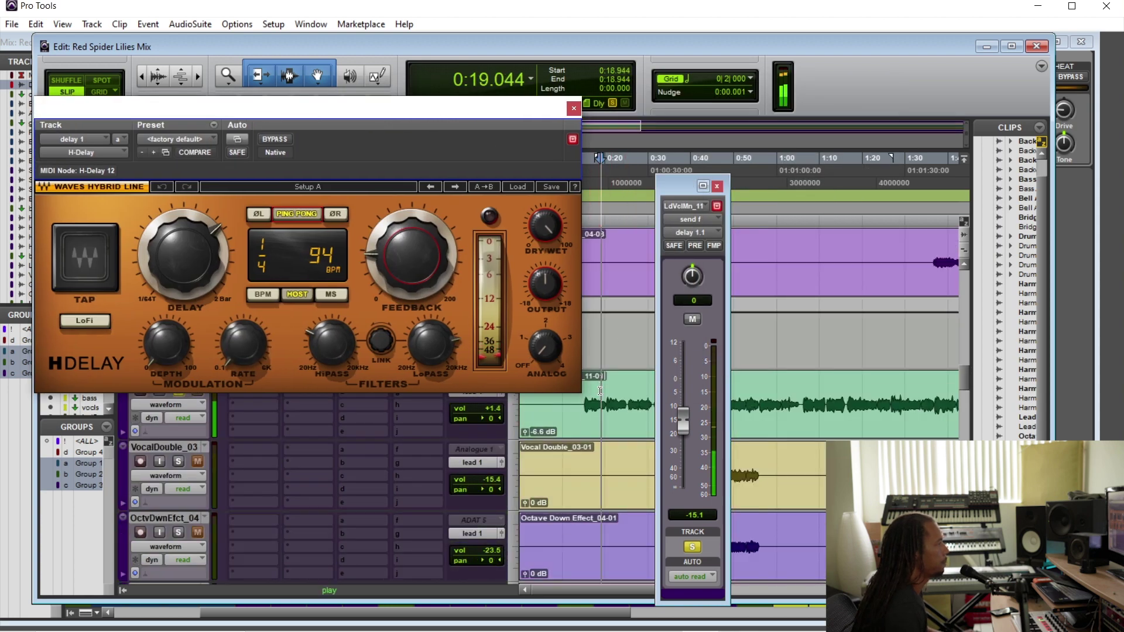
mouse_move(409, 273)
left_mouse_down()
mouse_move(410, 258)
mouse_move(410, 268)
left_mouse_up()
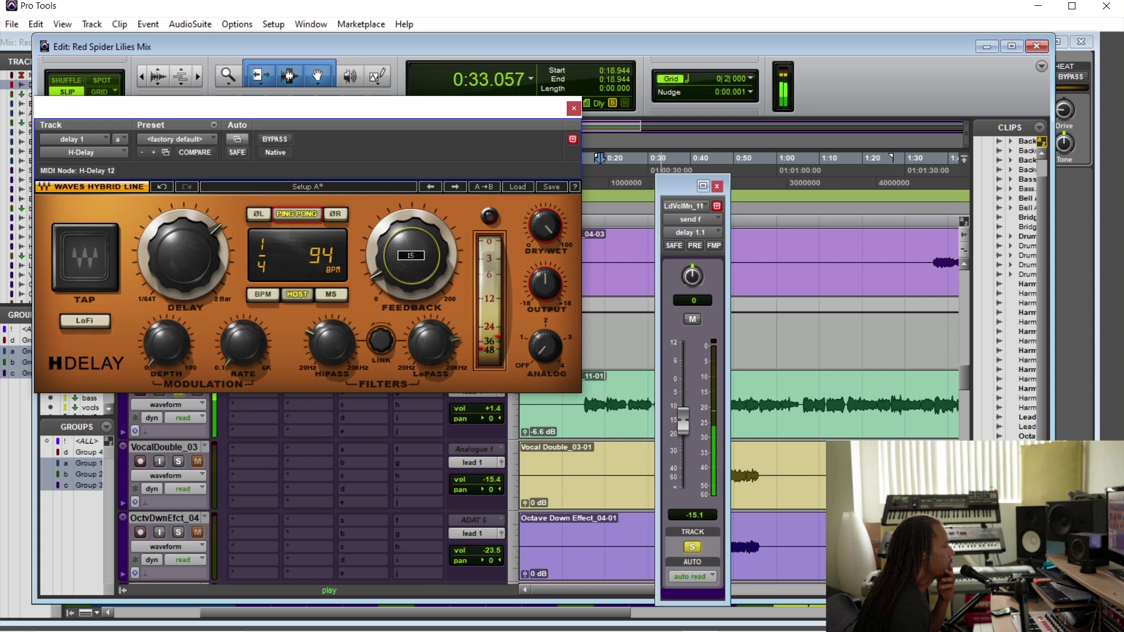
left_click_drag(522, 114, 502, 100)
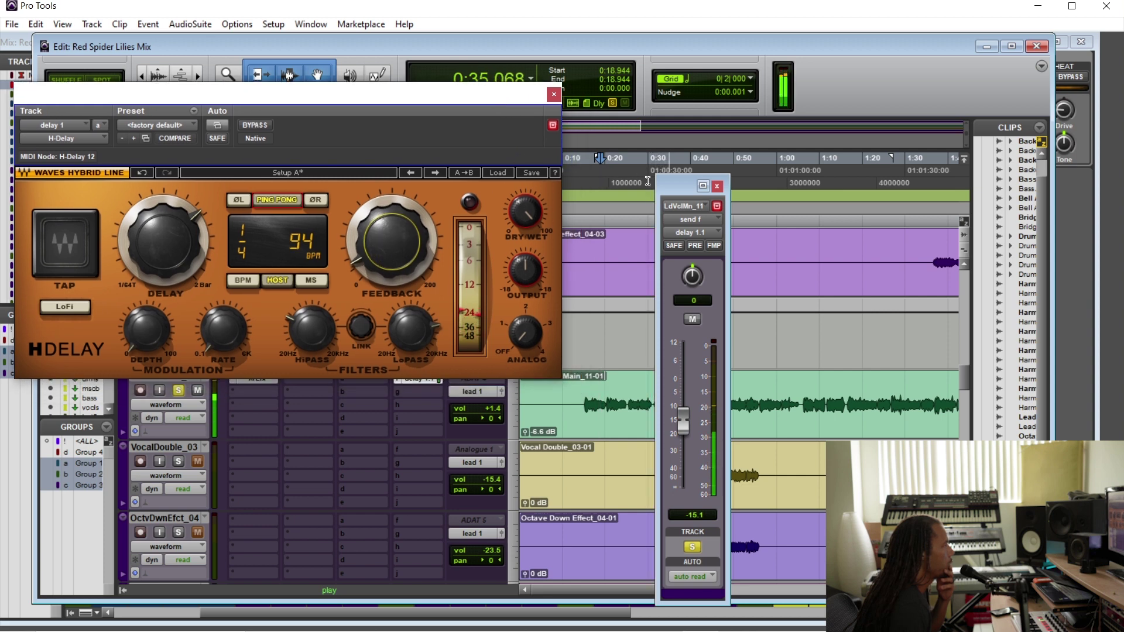
Stop playback and add a send from the delay 1 track to the plate track.
scroll(576, 443, "down", 5)
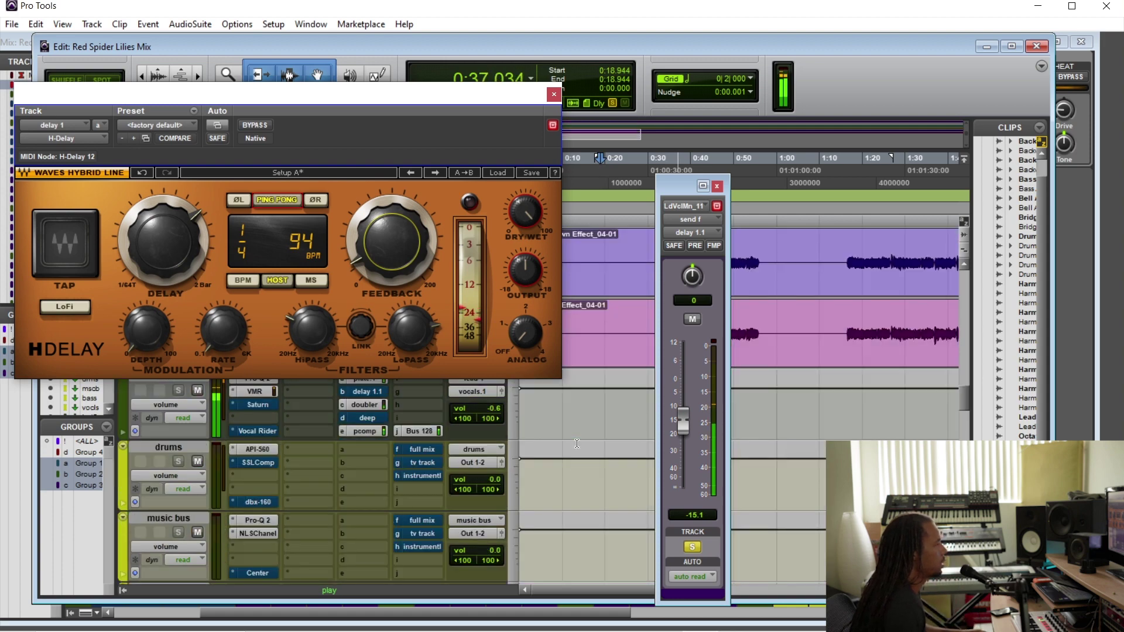
scroll(513, 484, "up", 3)
scroll(392, 499, "up", 3)
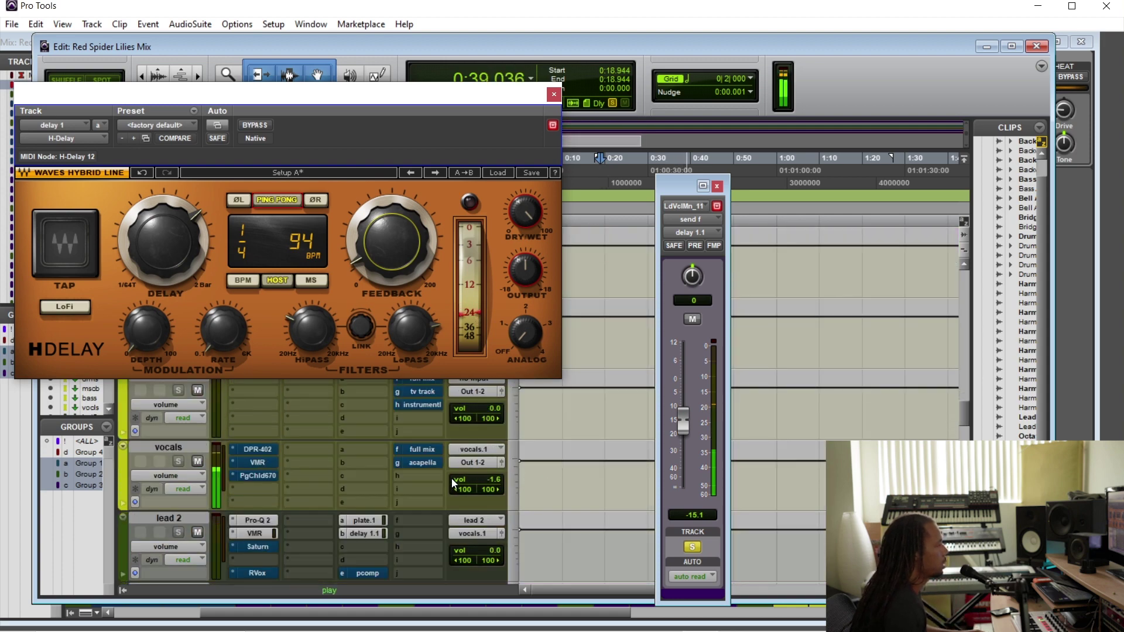
key("space")
scroll(347, 464, "down", 4)
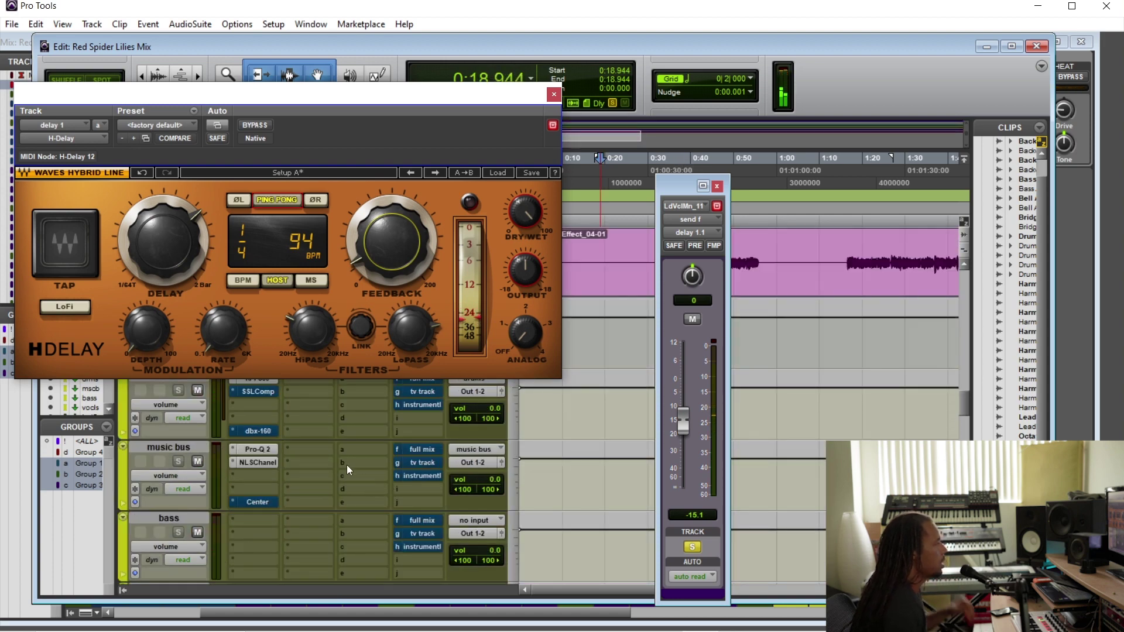
scroll(349, 462, "down", 5)
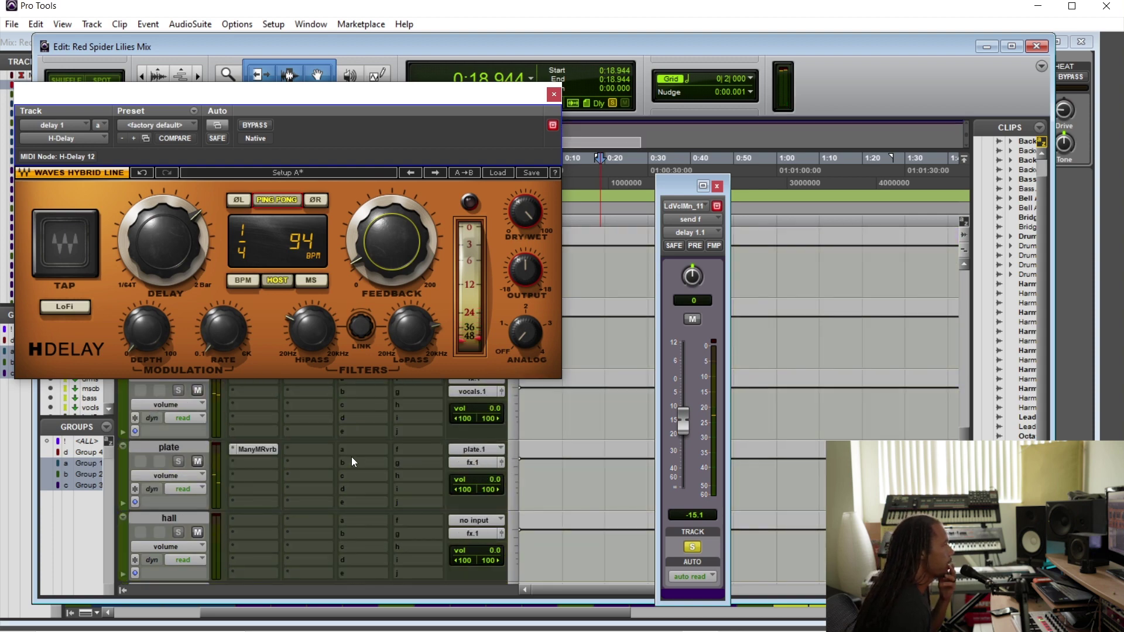
mouse_move(408, 341)
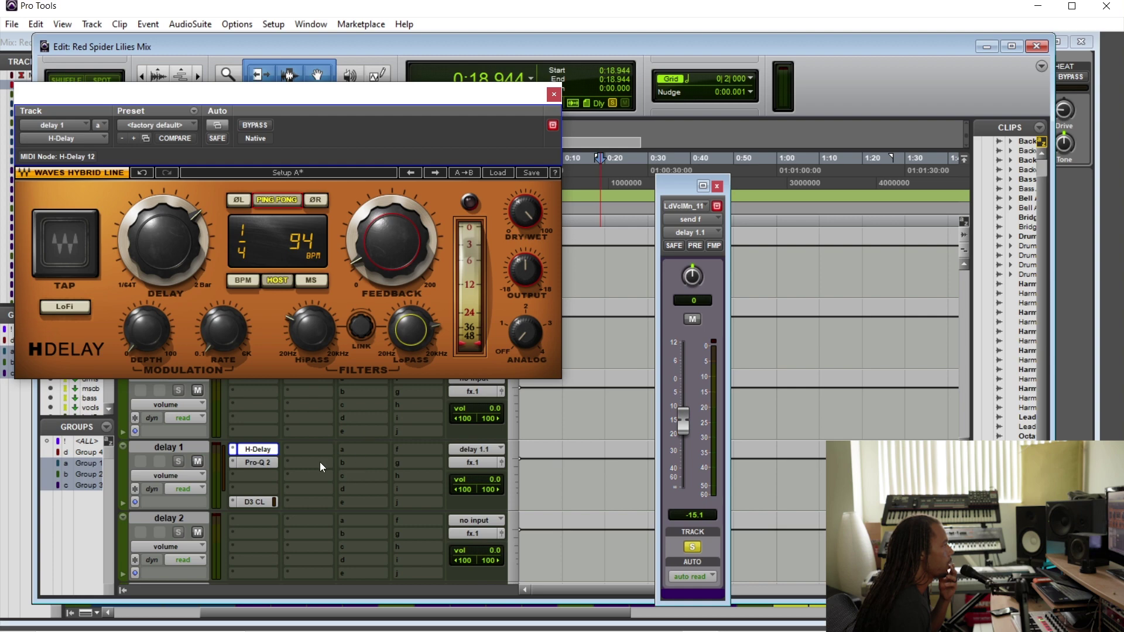
left_click(412, 447)
mouse_move(455, 502)
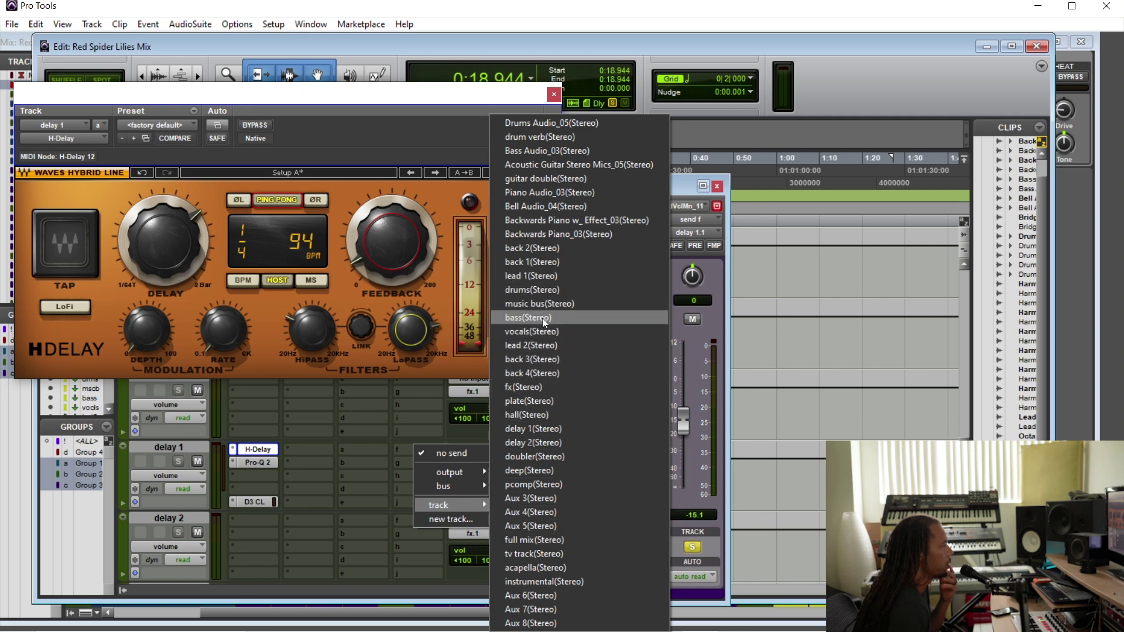
left_click(556, 402)
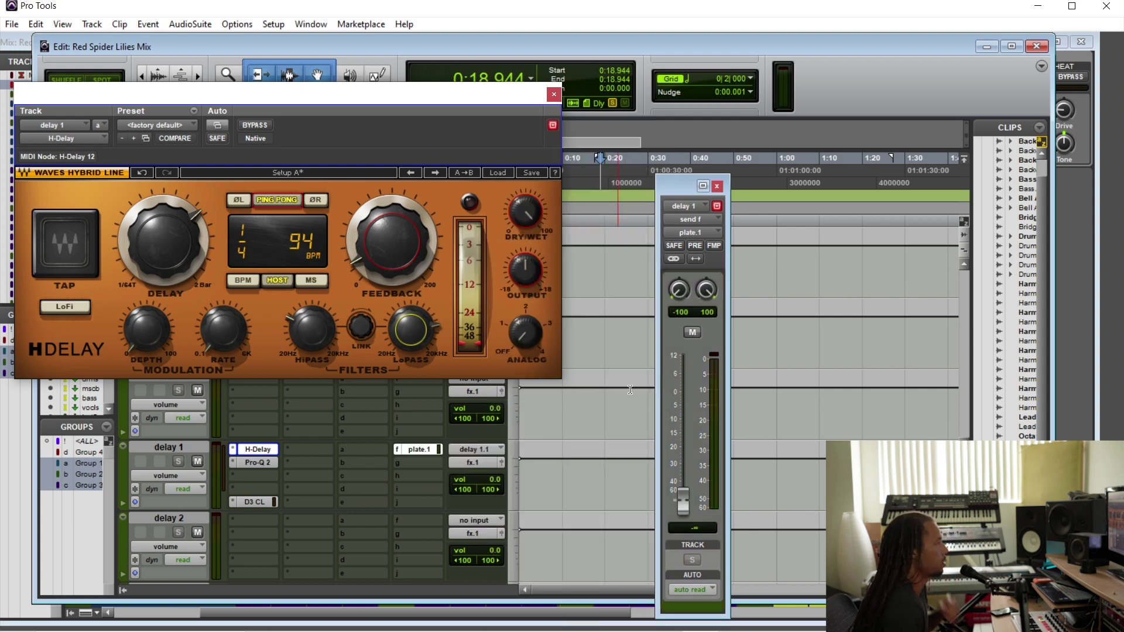
Play the soloed main lead vocal from about 0:14.7 and raise the delay 1 track's plate send to -5.9 dB.
scroll(609, 340, "up", 5)
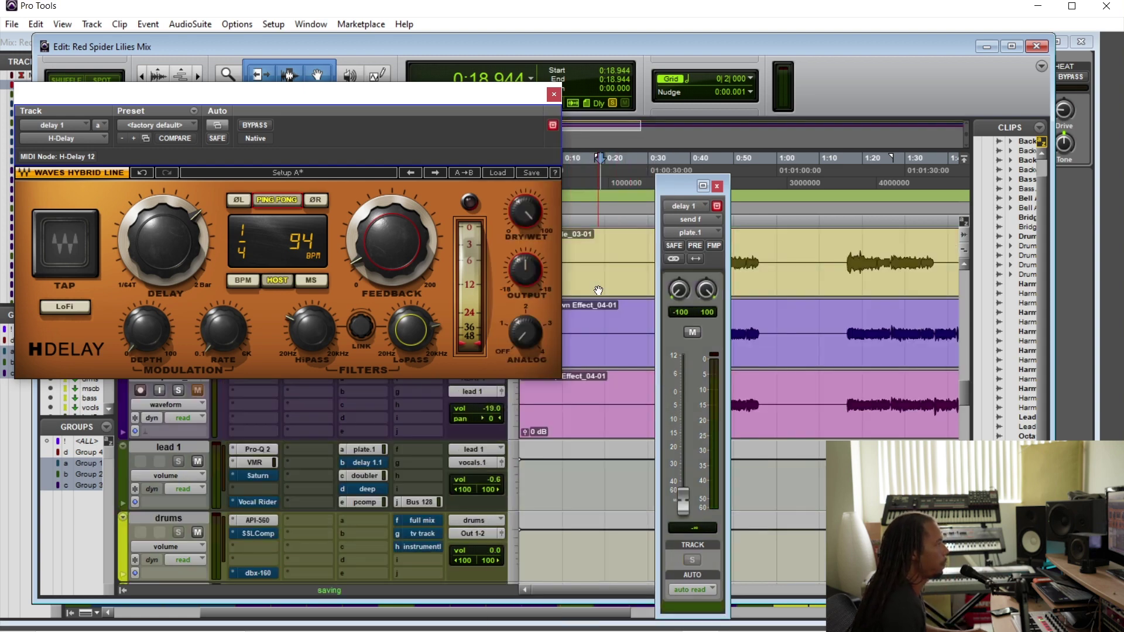
scroll(598, 291, "up", 3)
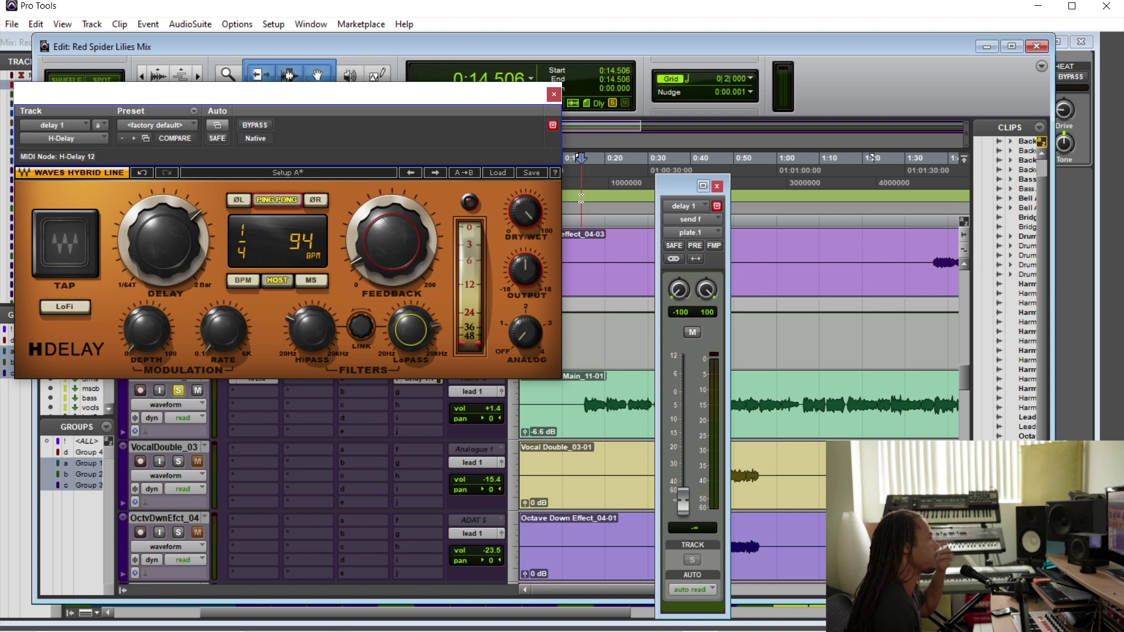
mouse_move(683, 494)
left_mouse_down()
mouse_move(682, 440)
mouse_move(683, 498)
left_mouse_up()
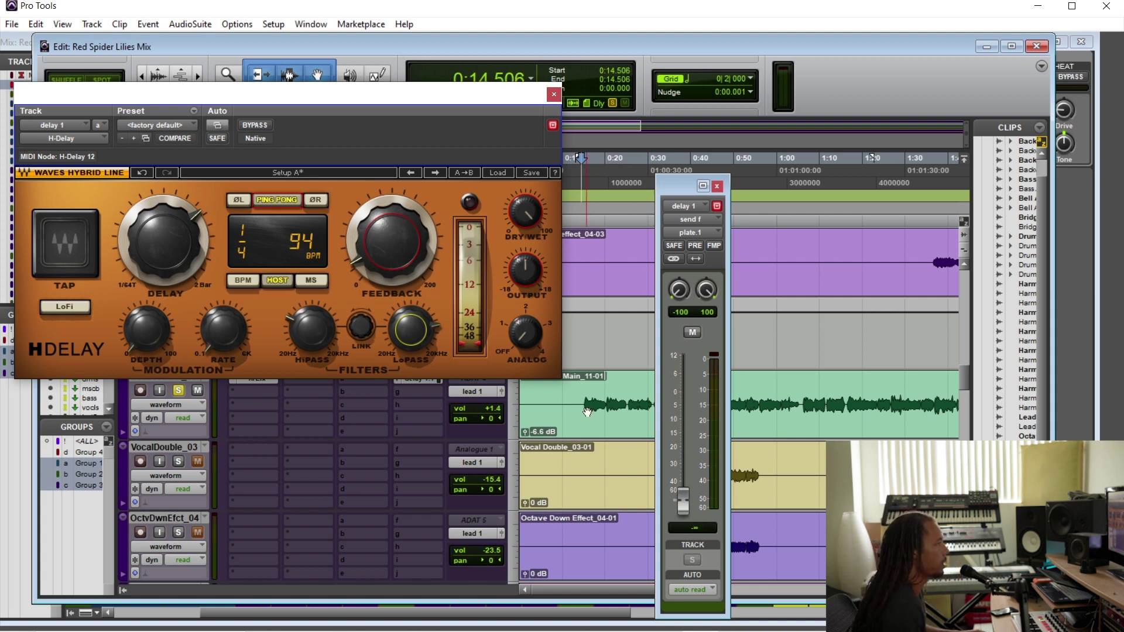
key("space")
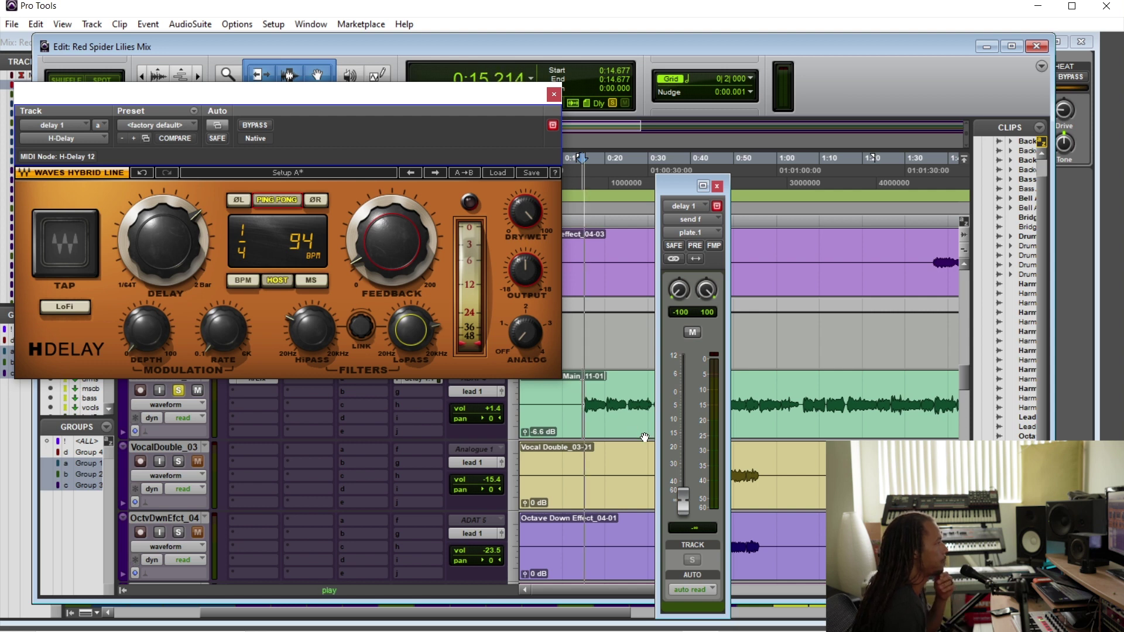
left_click_drag(684, 502, 689, 496)
left_click_drag(684, 472, 684, 412)
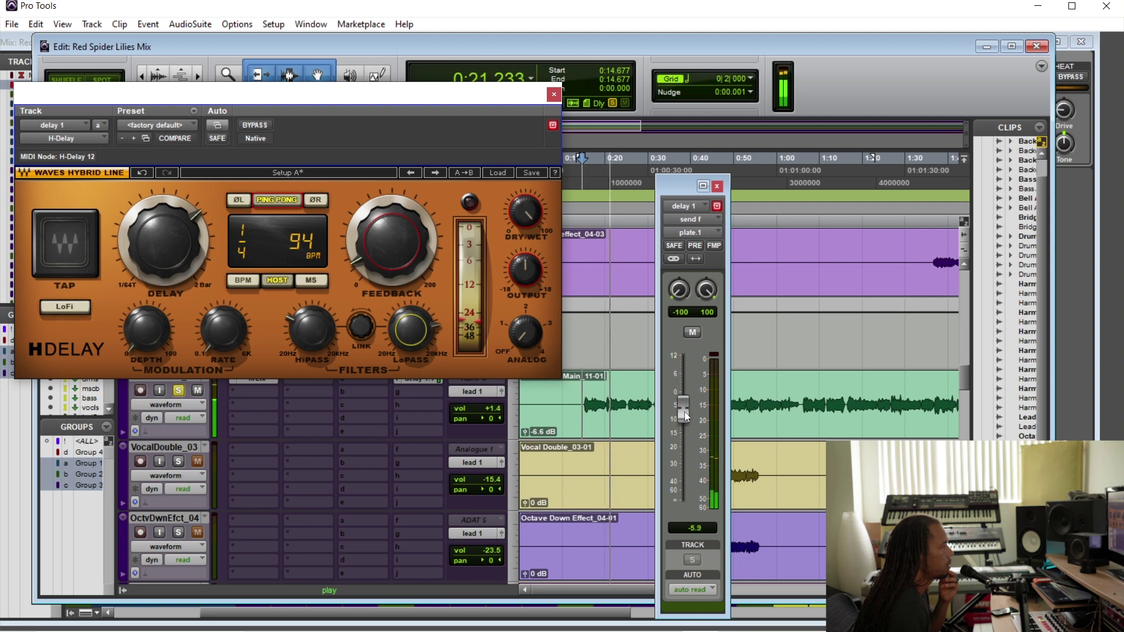
left_click(717, 186)
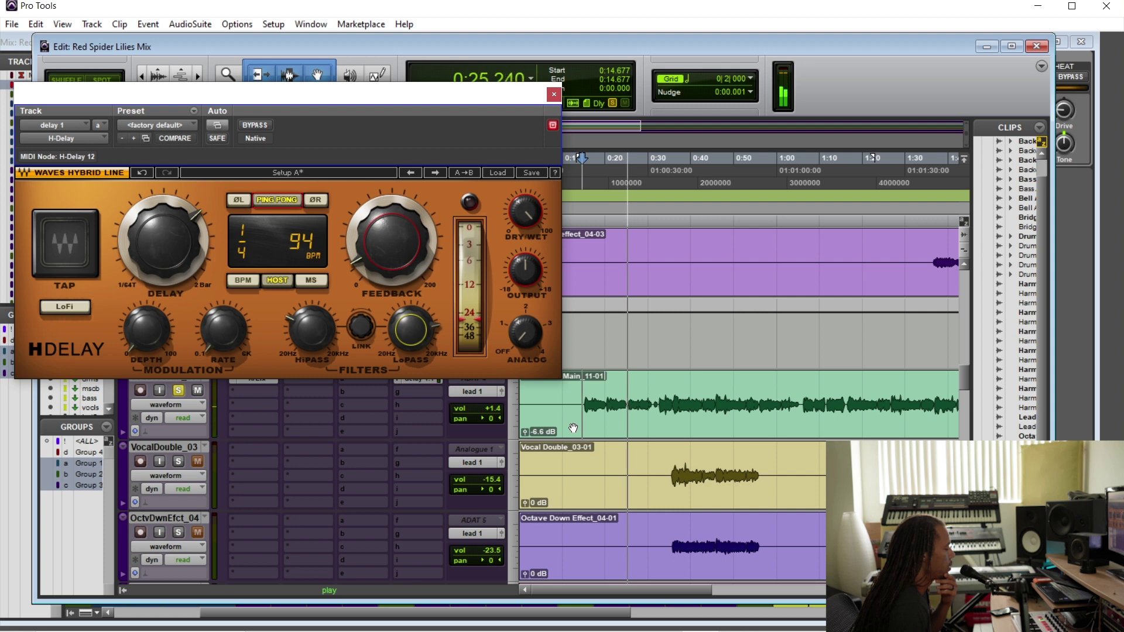
Unsolo the main lead vocal, play the full mix from about 0:14.2 and close the H-Delay plug-in.
key("space")
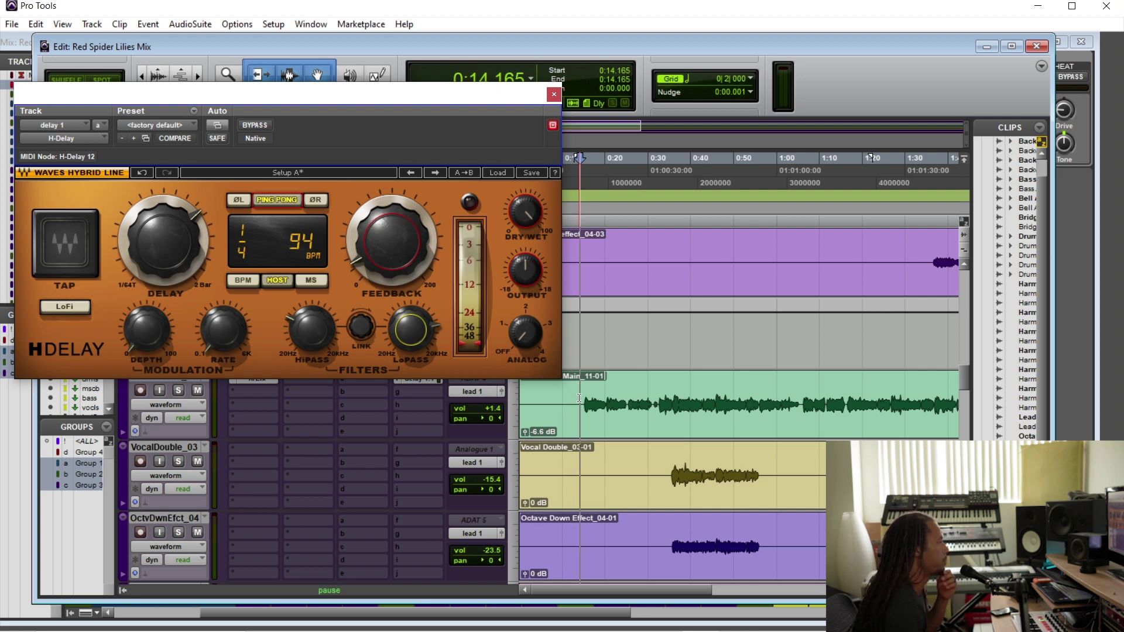
key("space")
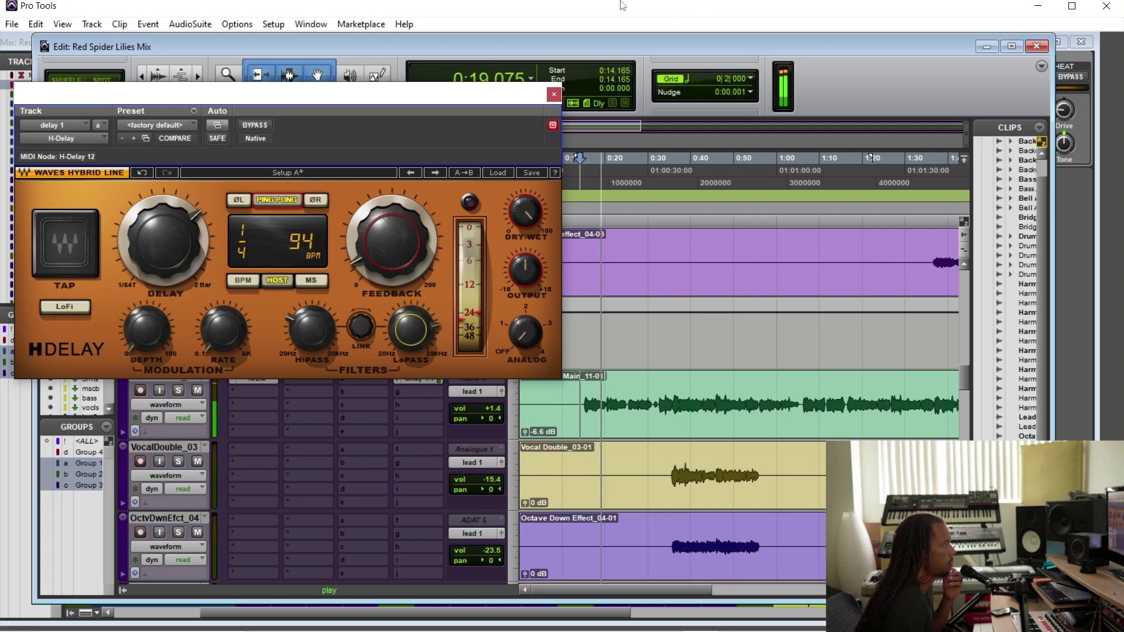
left_click(553, 94)
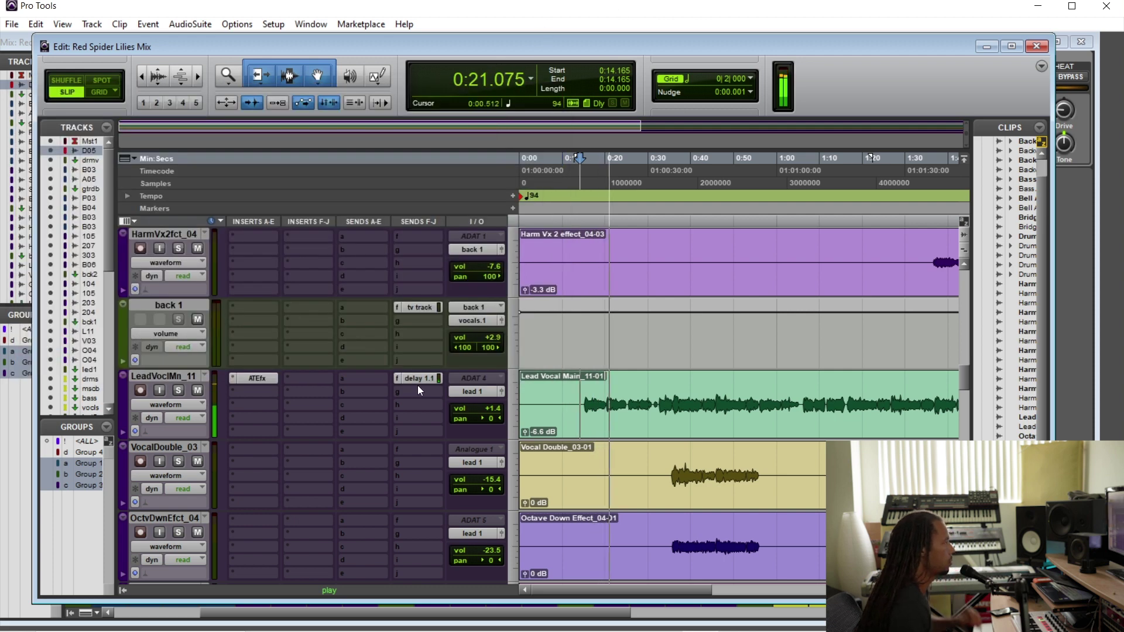
Compare the mix from about 0:14.5 with the main lead vocal's delay 1 send muted and unmuted.
key("space")
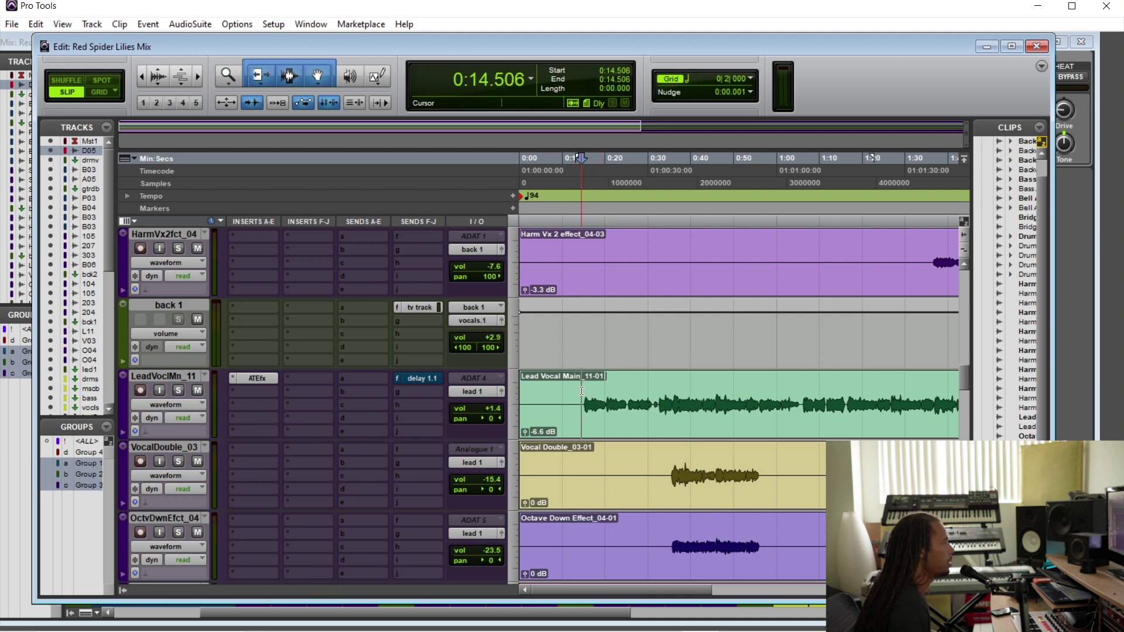
key("space")
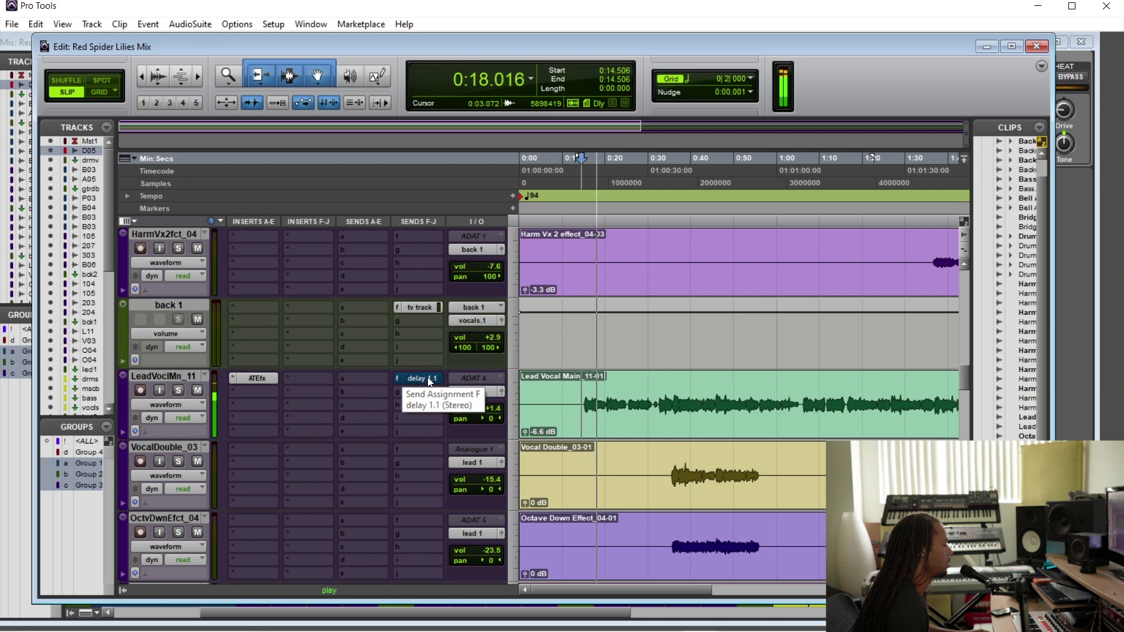
key("space")
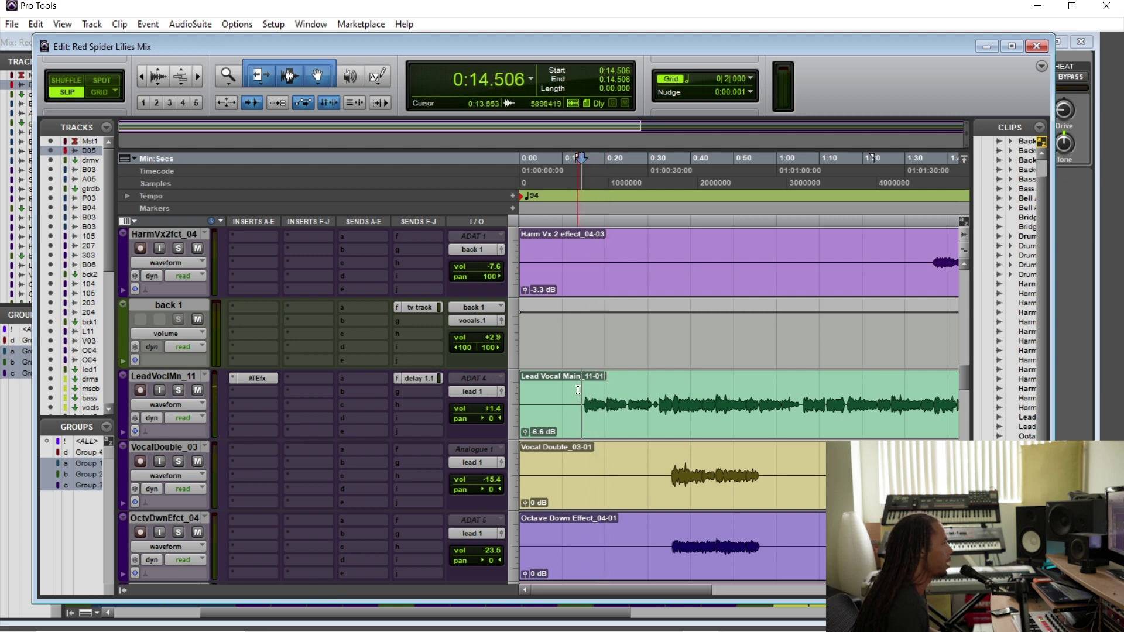
key("space")
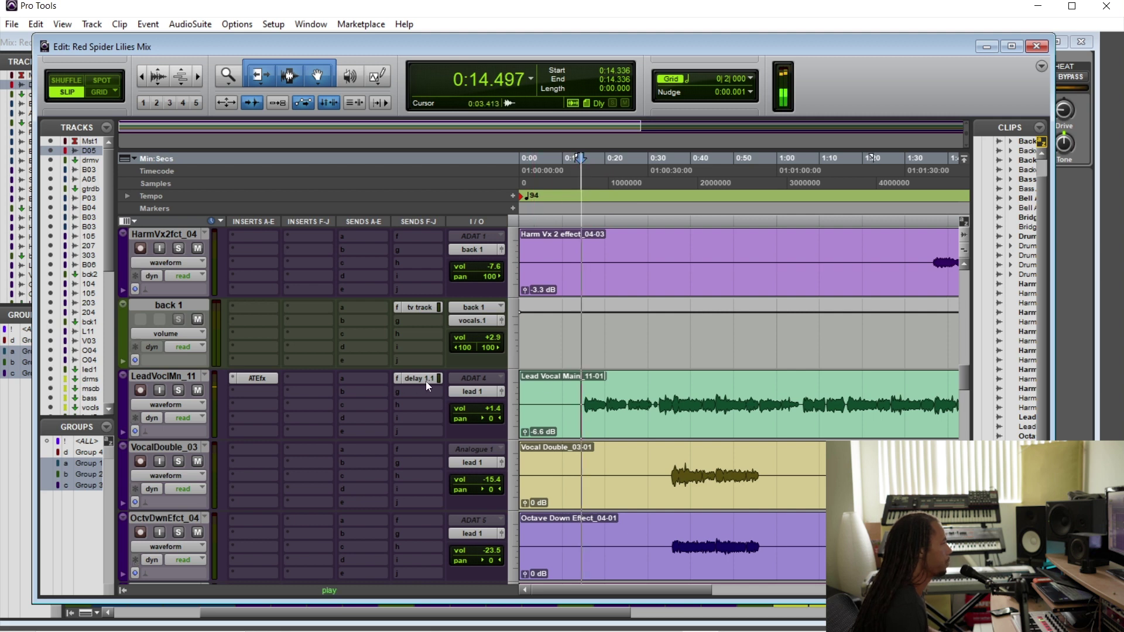
Raise the main lead vocal's delay 1 send to -13.1 dB during playback and move the playback start to about 0:55.1.
left_click(426, 381)
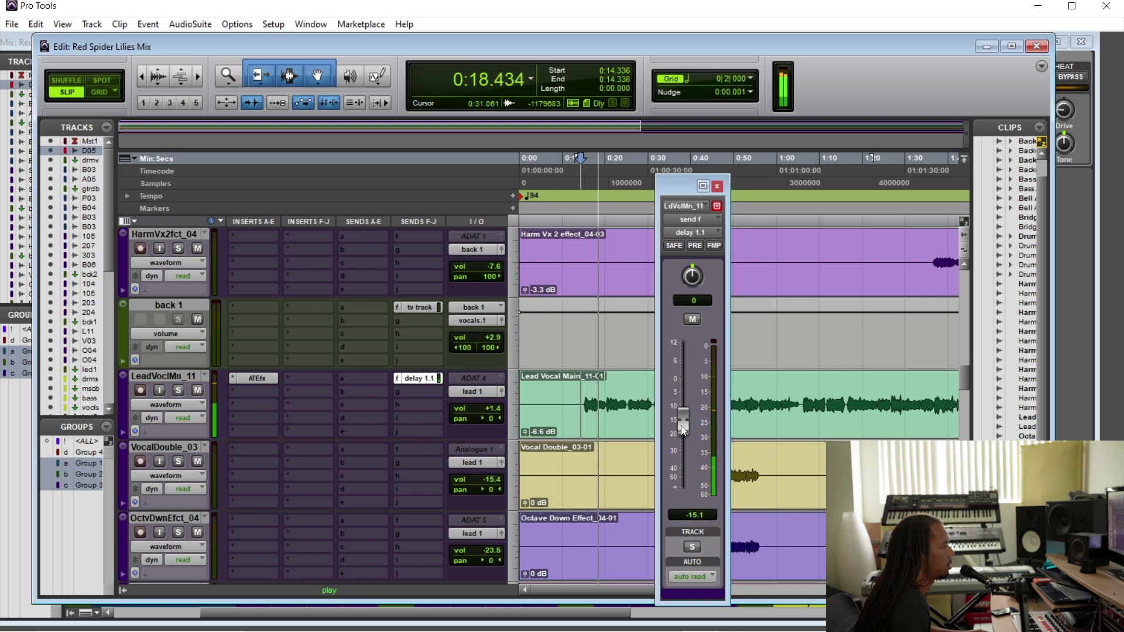
left_click_drag(683, 431, 685, 421)
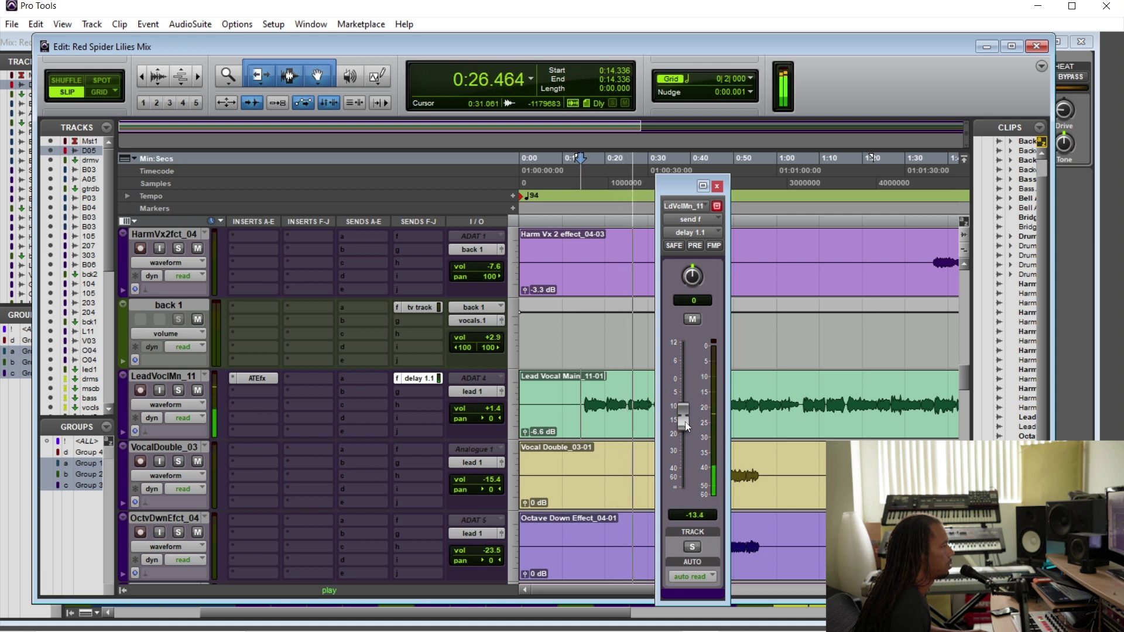
left_click(717, 186)
left_click(424, 378)
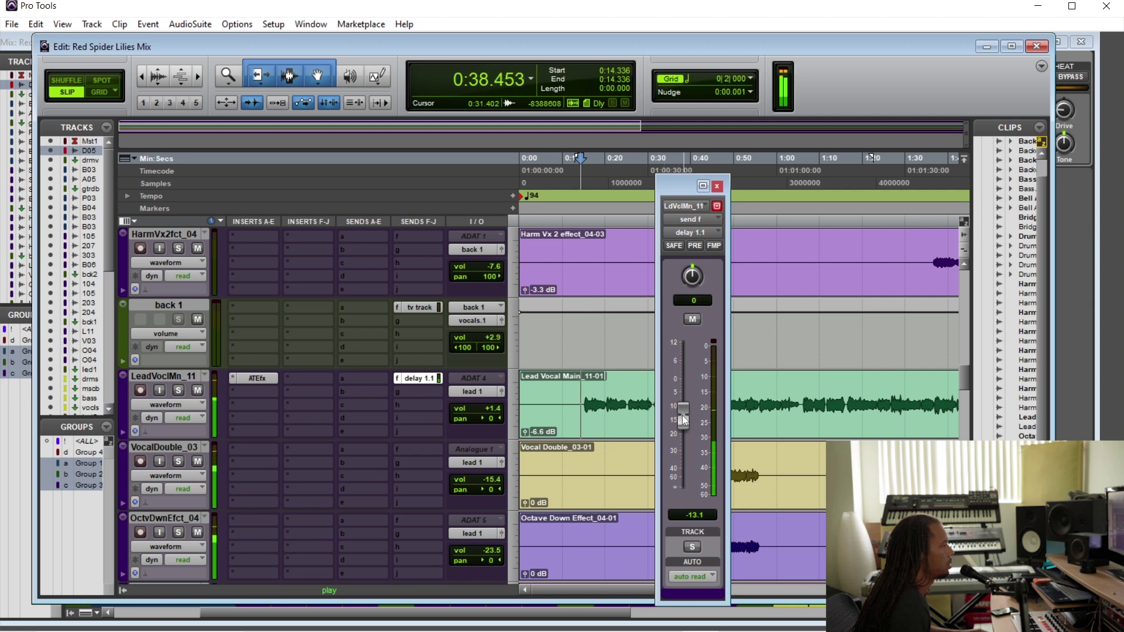
left_click(717, 186)
left_click(749, 387)
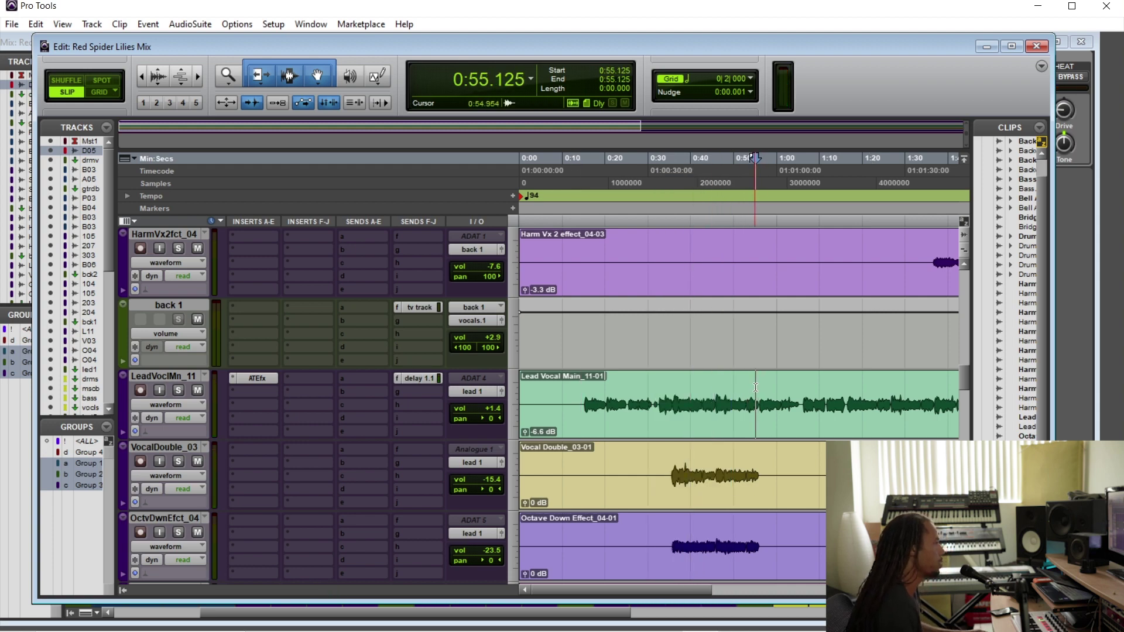